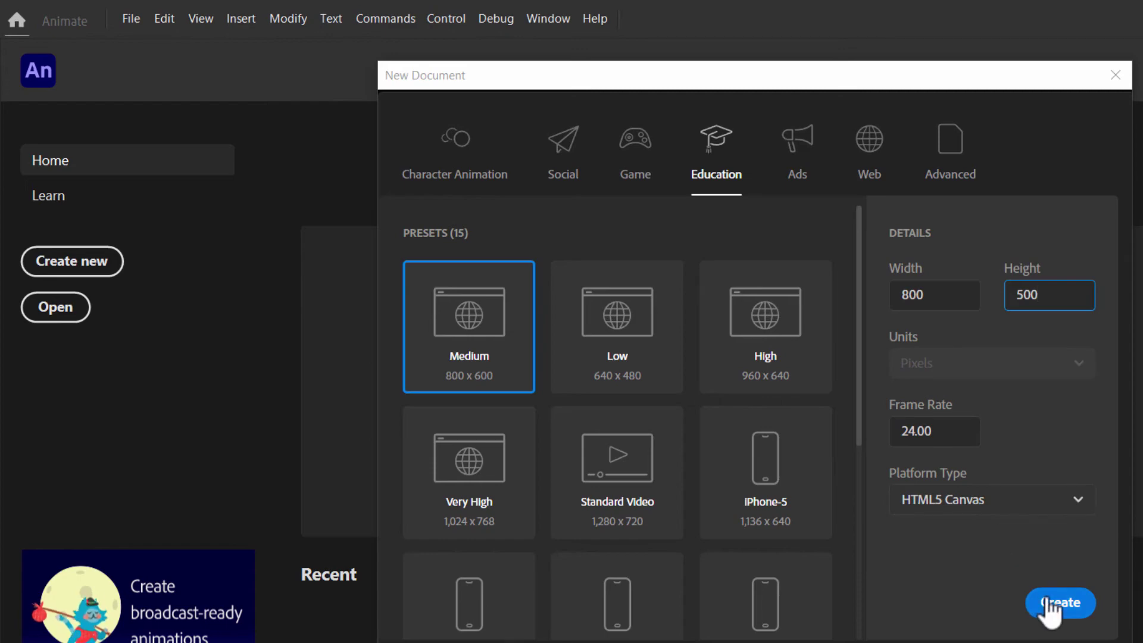
Create the 800 x 500 HTML5 Canvas document and rename its default layer to Grass
left_click(1044, 598)
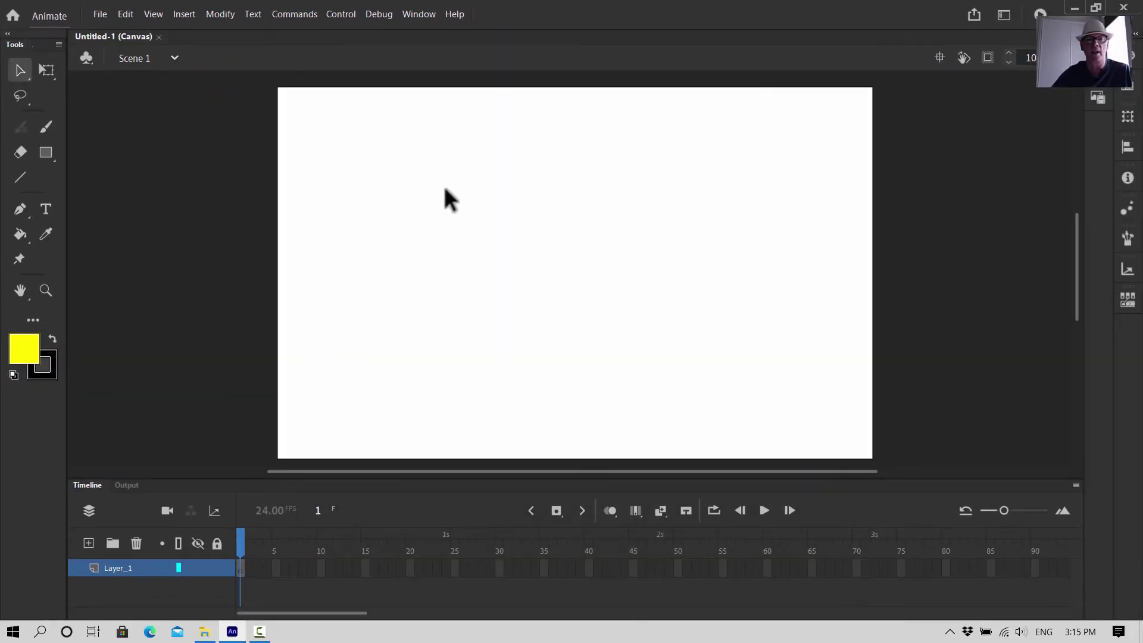
mouse_move(658, 472)
left_mouse_down()
mouse_move(791, 459)
mouse_move(477, 470)
mouse_move(631, 448)
mouse_move(676, 460)
mouse_move(645, 459)
left_mouse_up()
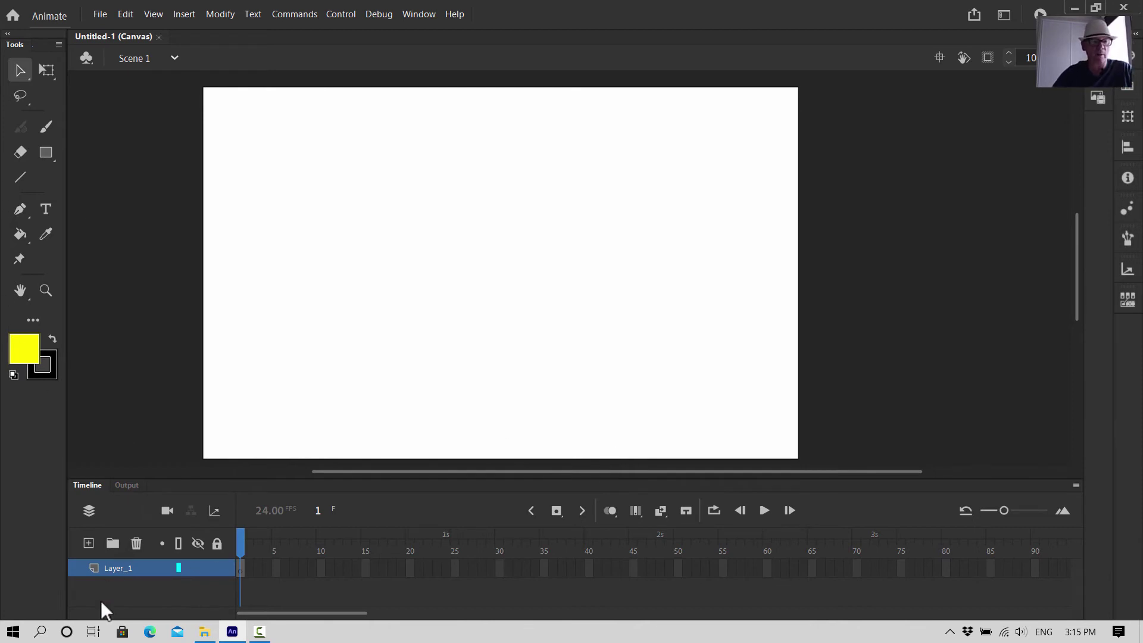
double_click(113, 567)
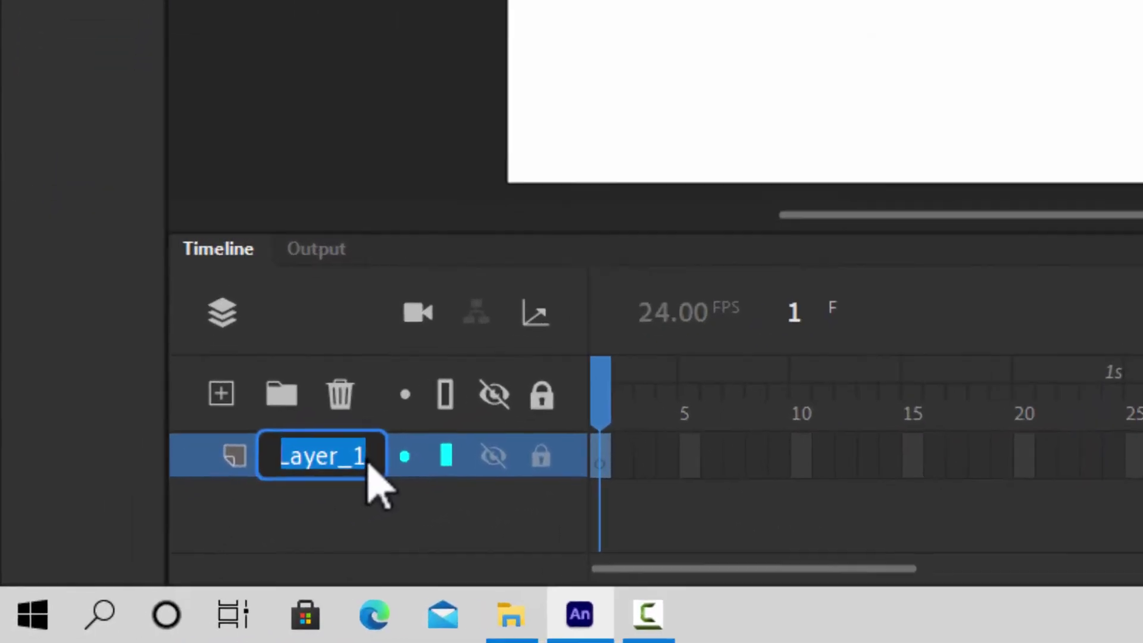
key("BackSpace")
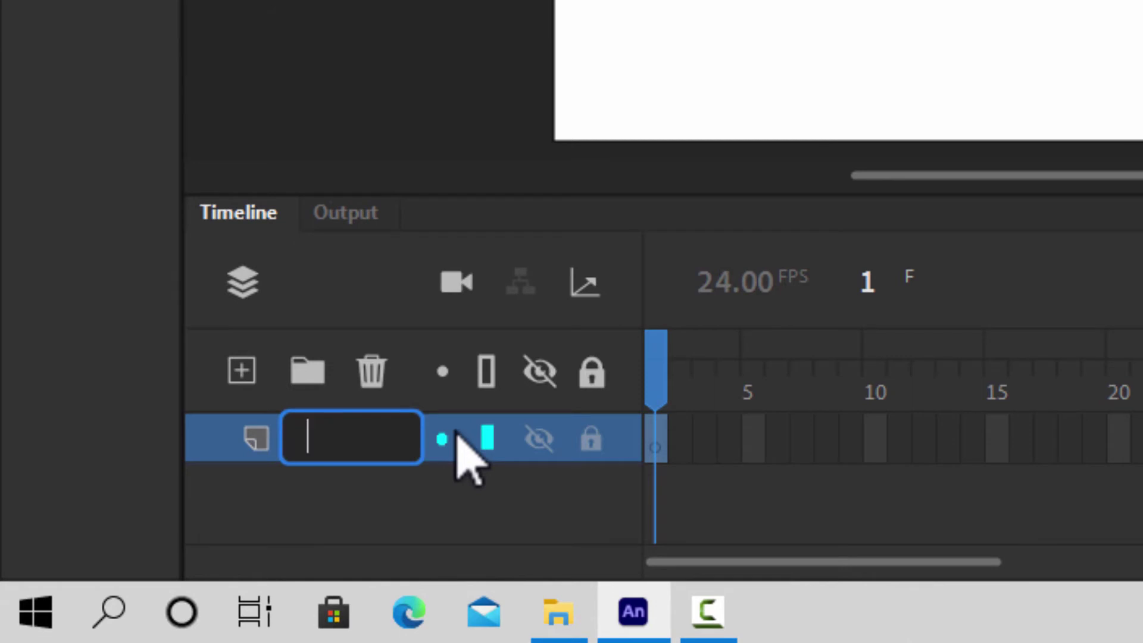
type("Gras")
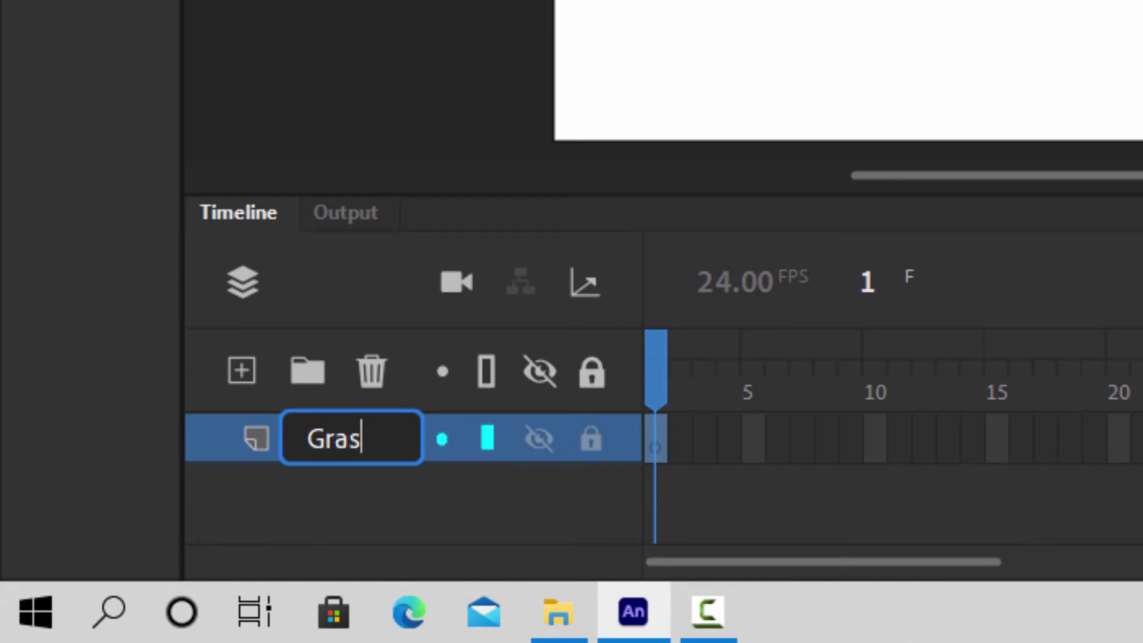
type("s")
key("Return")
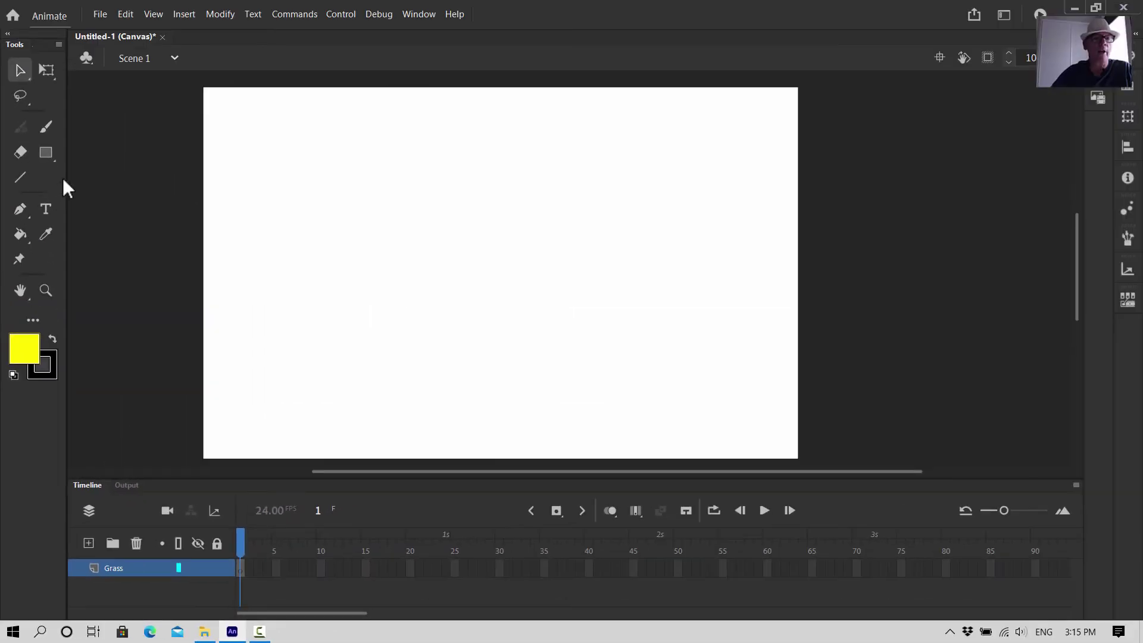
Choose the Rectangle tool and set its stroke color to none
left_click(52, 158)
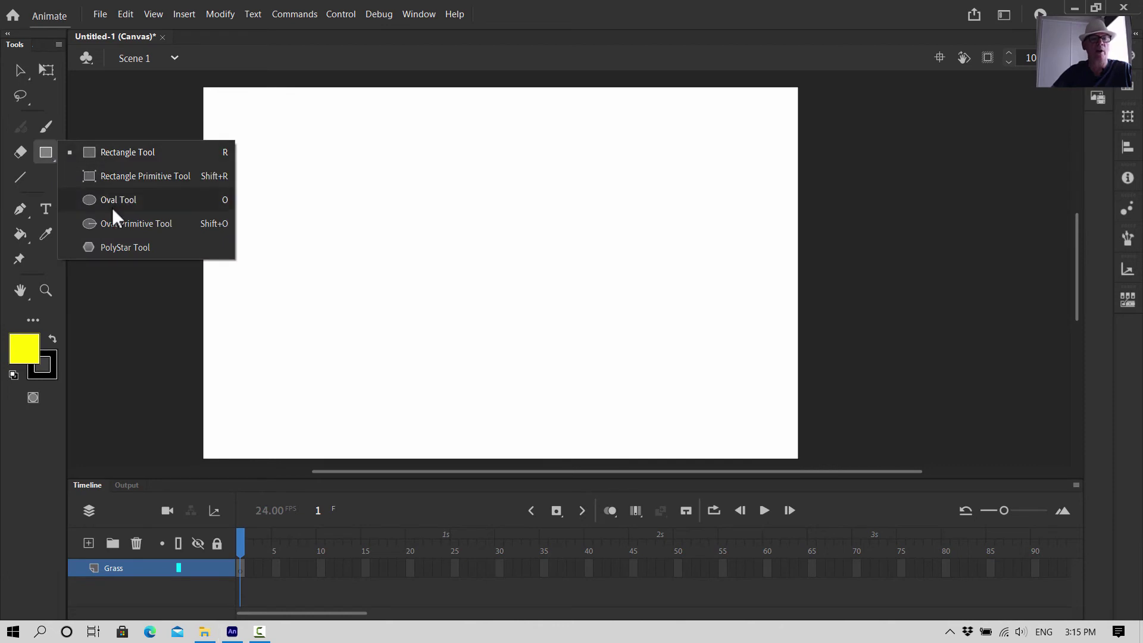
left_click(107, 152)
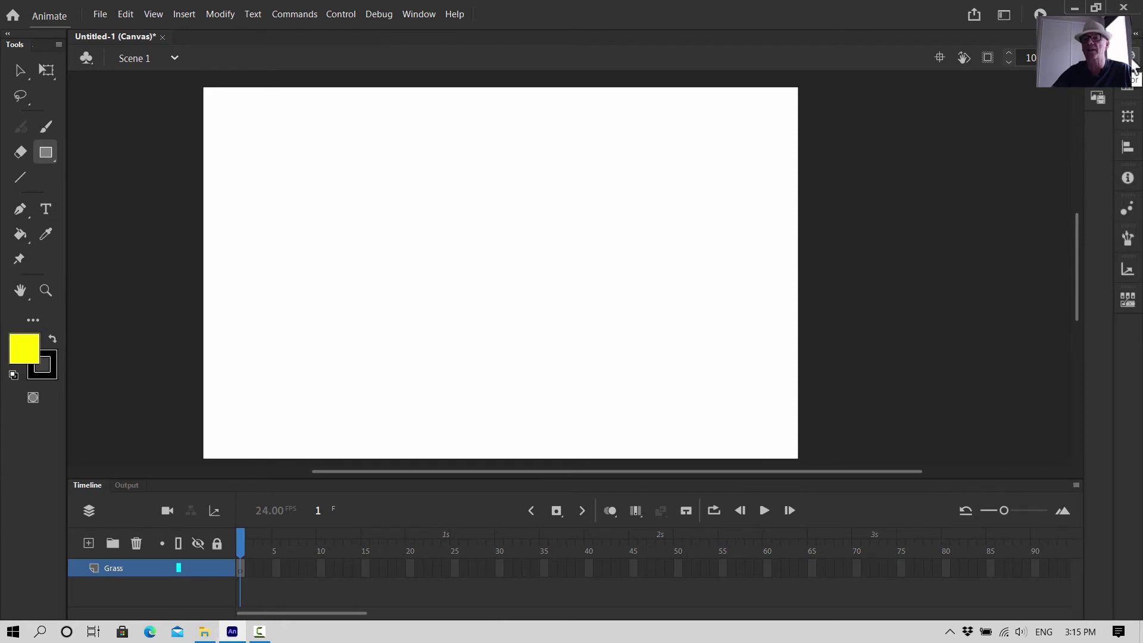
left_click(416, 14)
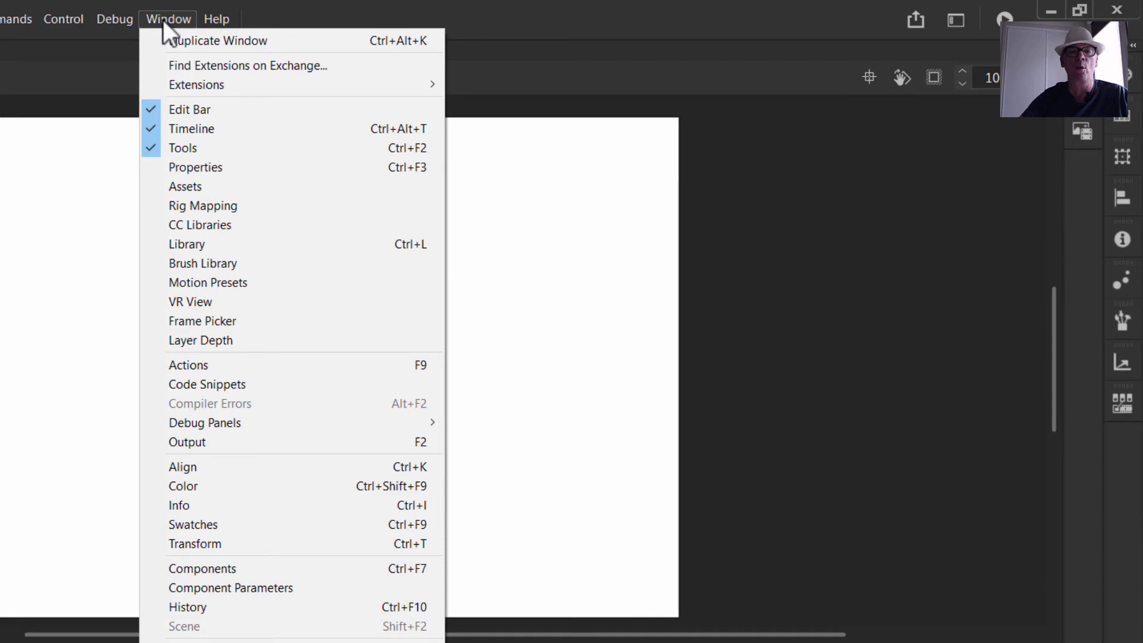
left_click(189, 485)
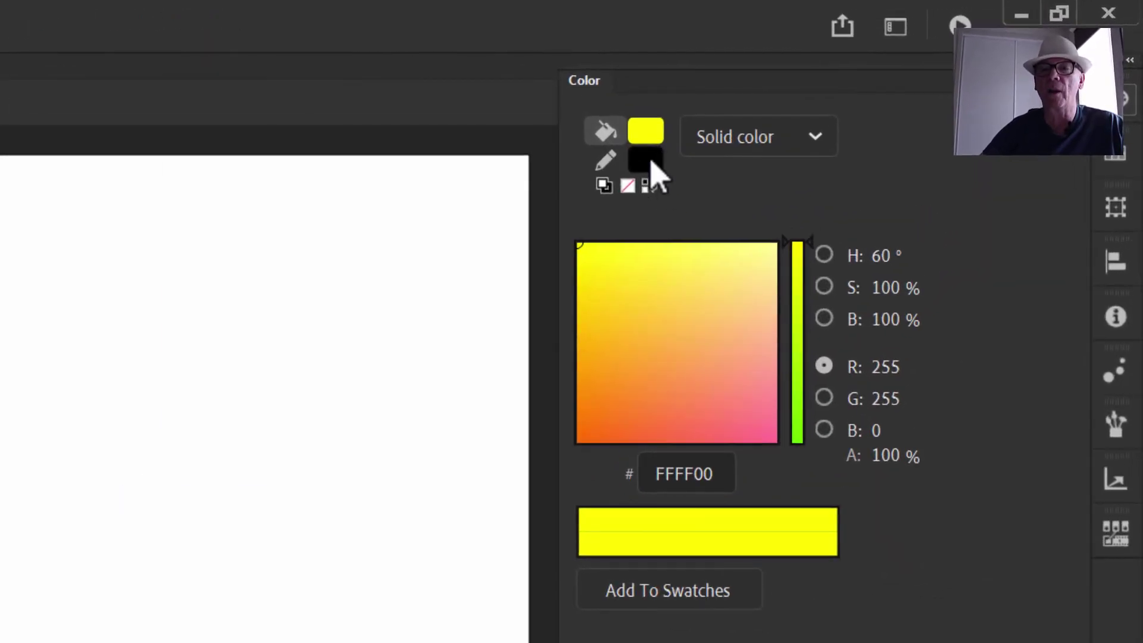
left_click(651, 162)
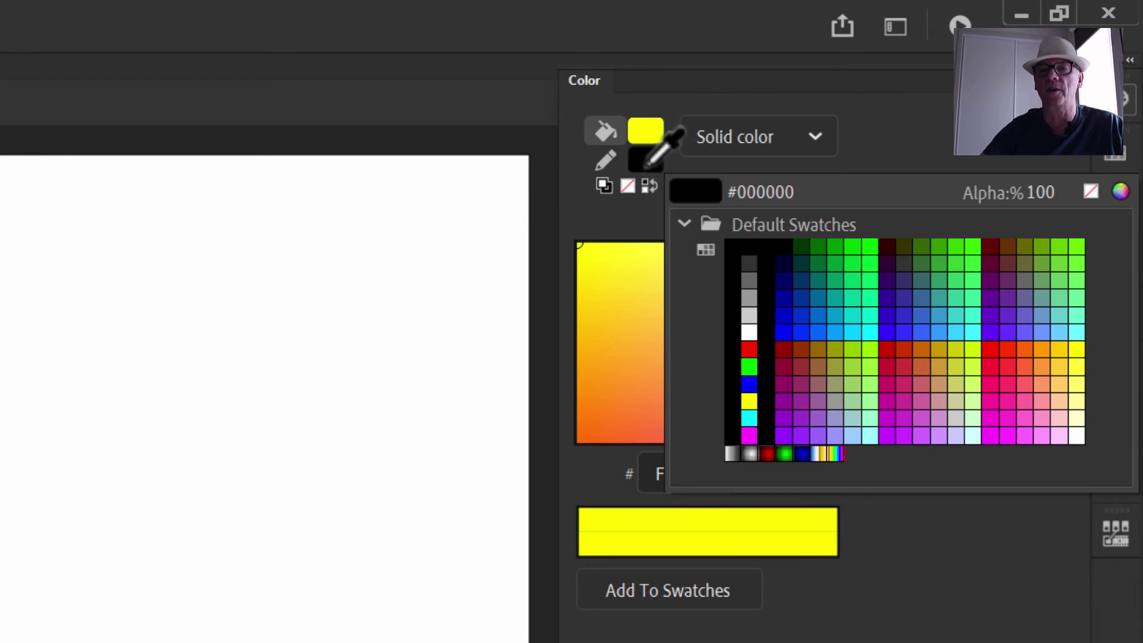
left_click(1093, 191)
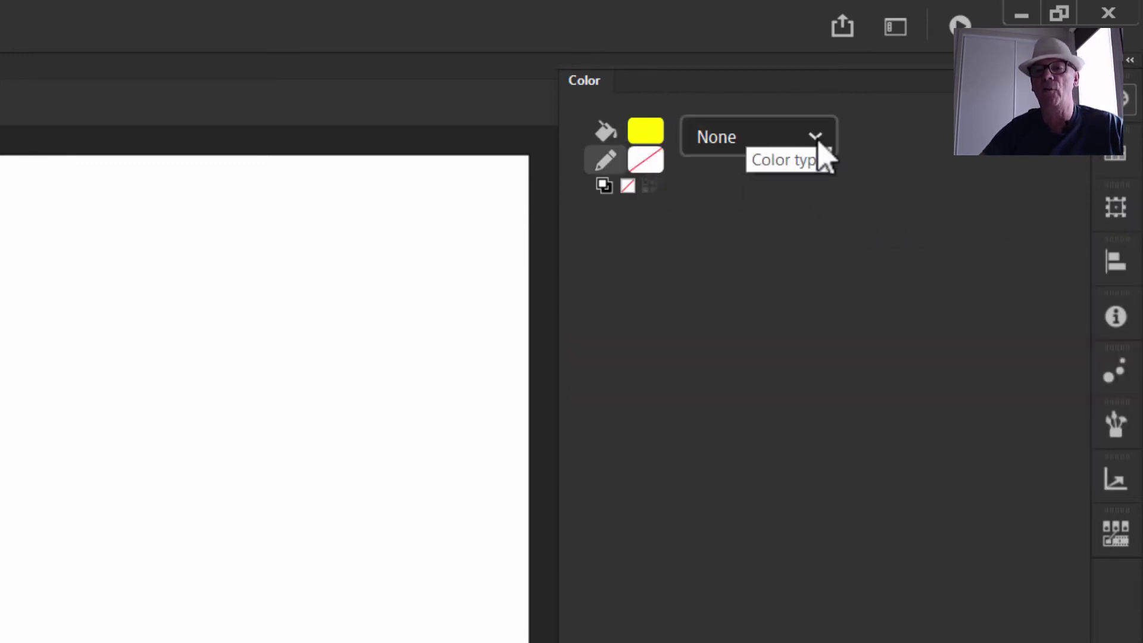
Change the fill color type to a linear gradient
left_click(644, 133)
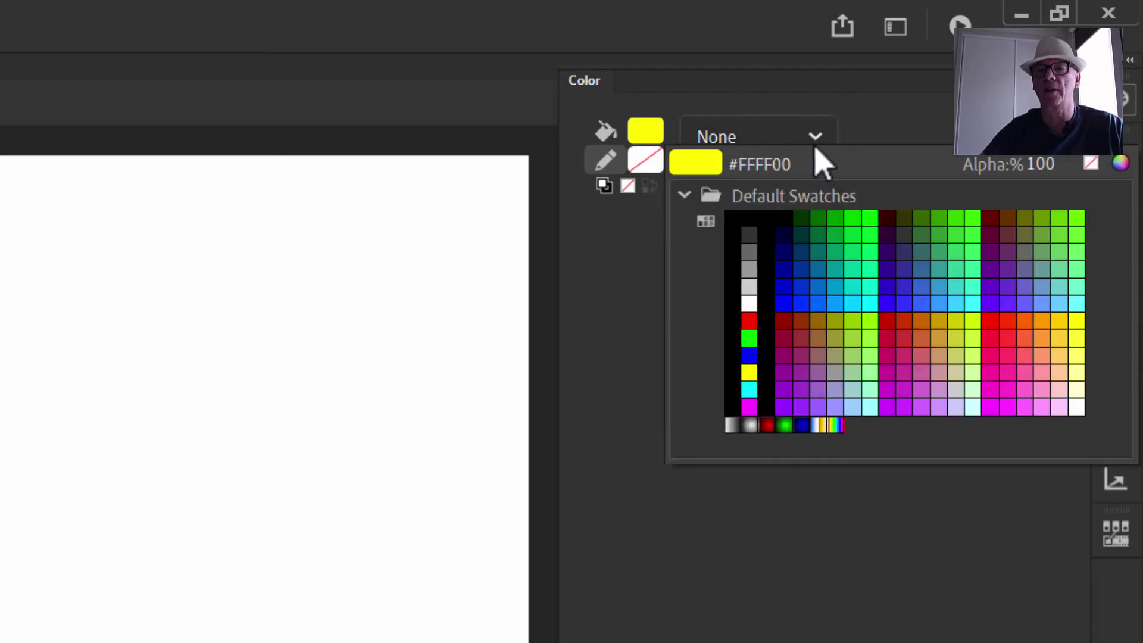
left_click(814, 137)
left_click(817, 142)
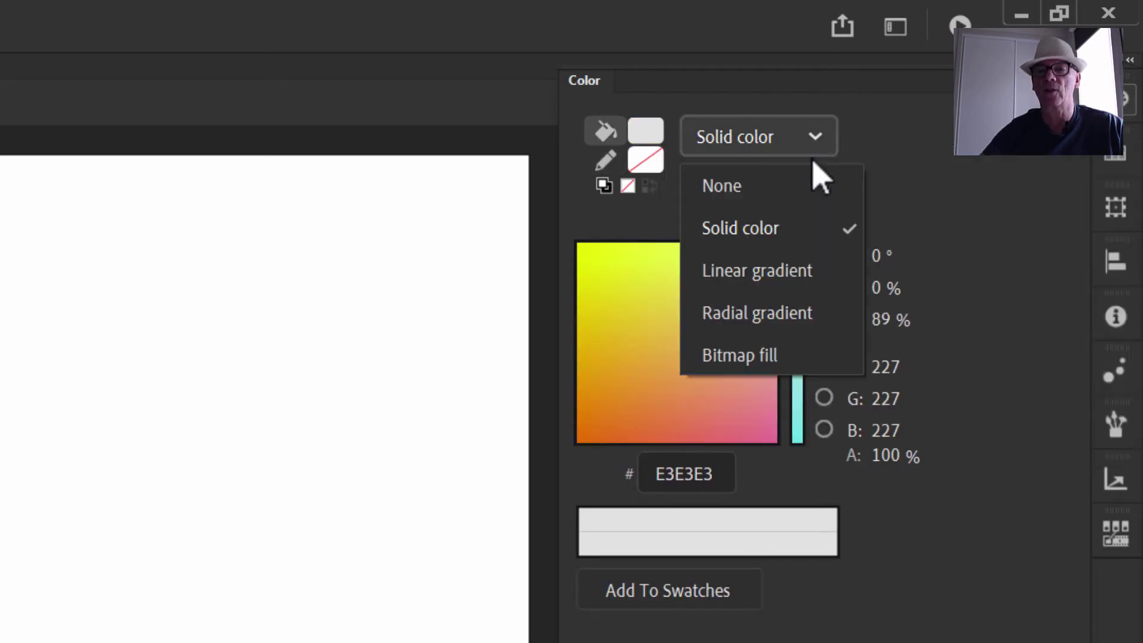
left_click(764, 274)
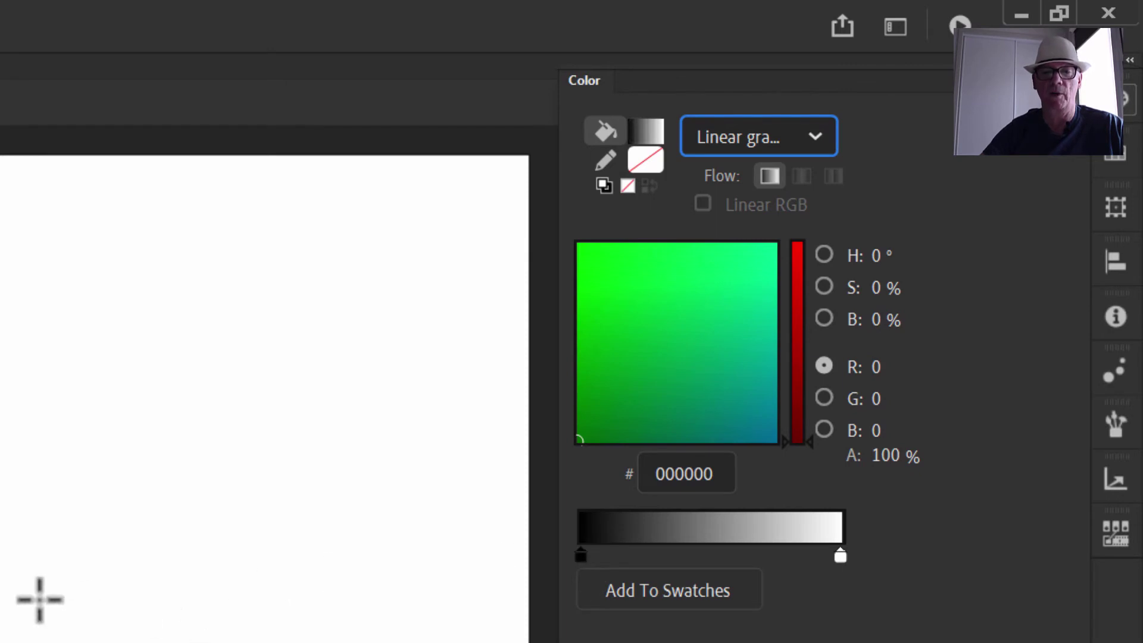
Draw a trial rectangle on the stage with the black-to-white gradient fill, and undo it
left_click_drag(39, 599, 229, 501)
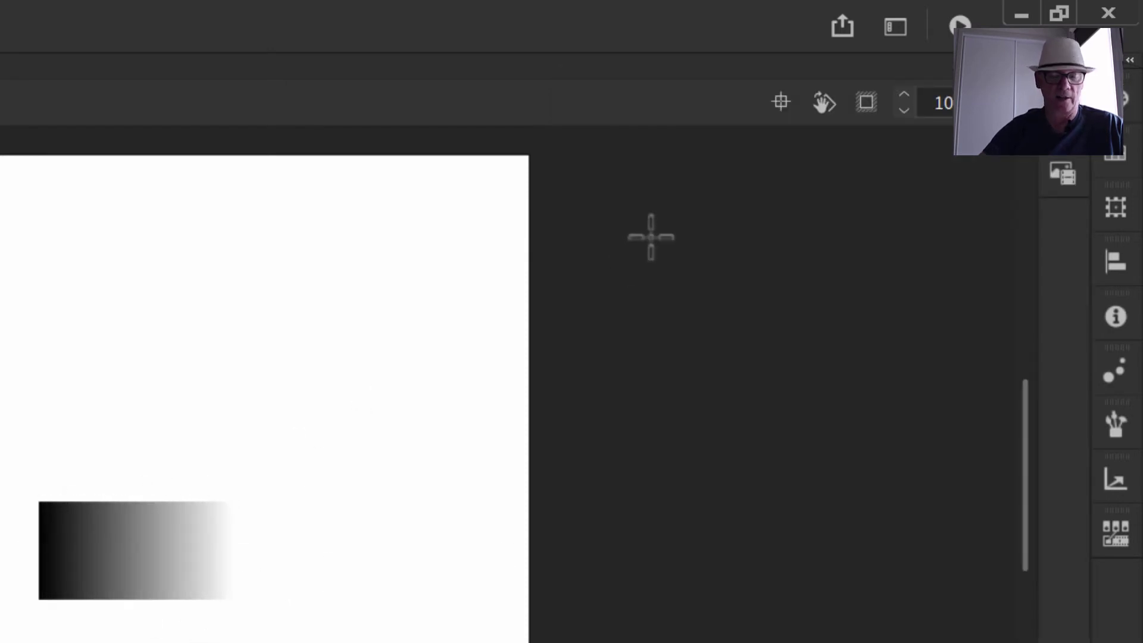
key("ctrl+z")
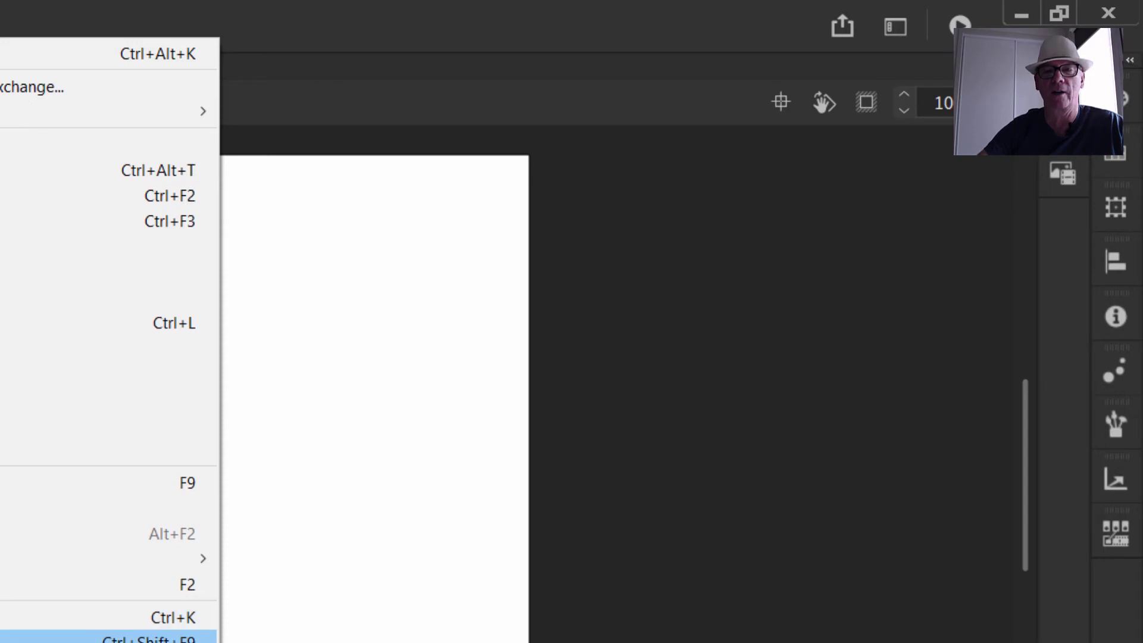
Set the fill gradient's start color to bright green #00FF00 and its end color to darker green #339900
left_click(148, 639)
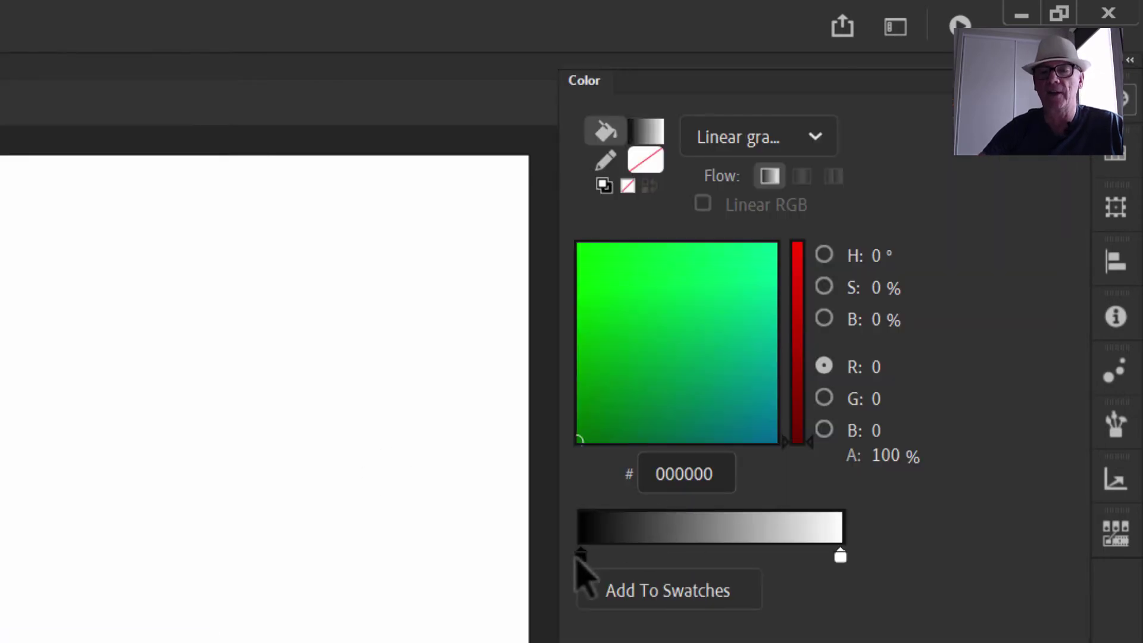
left_click(579, 556)
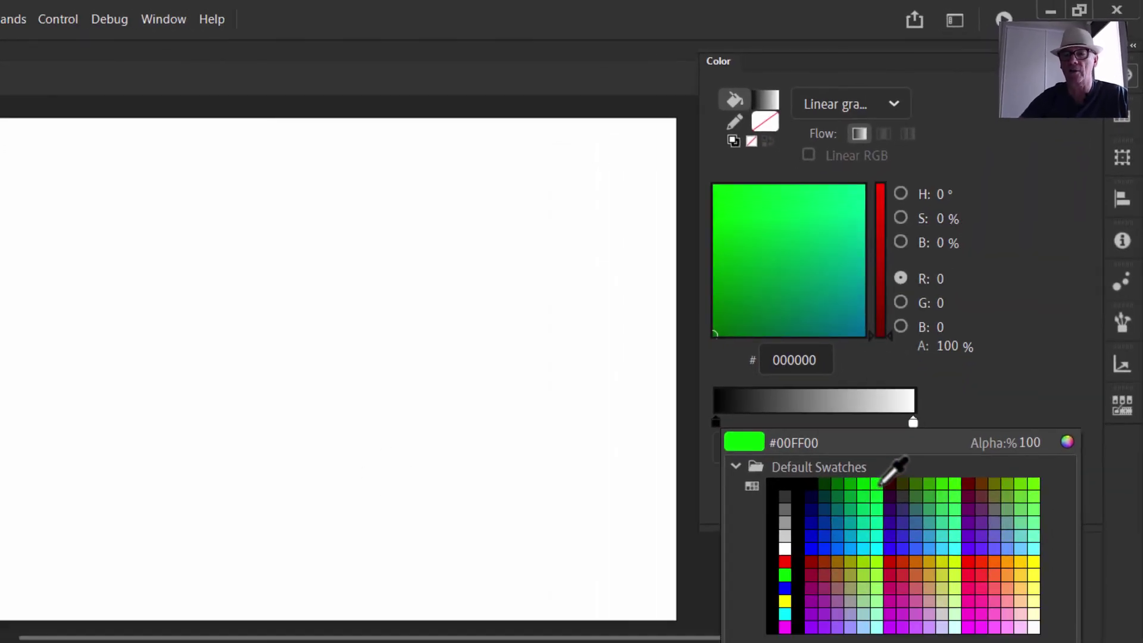
left_click(879, 484)
left_click(913, 423)
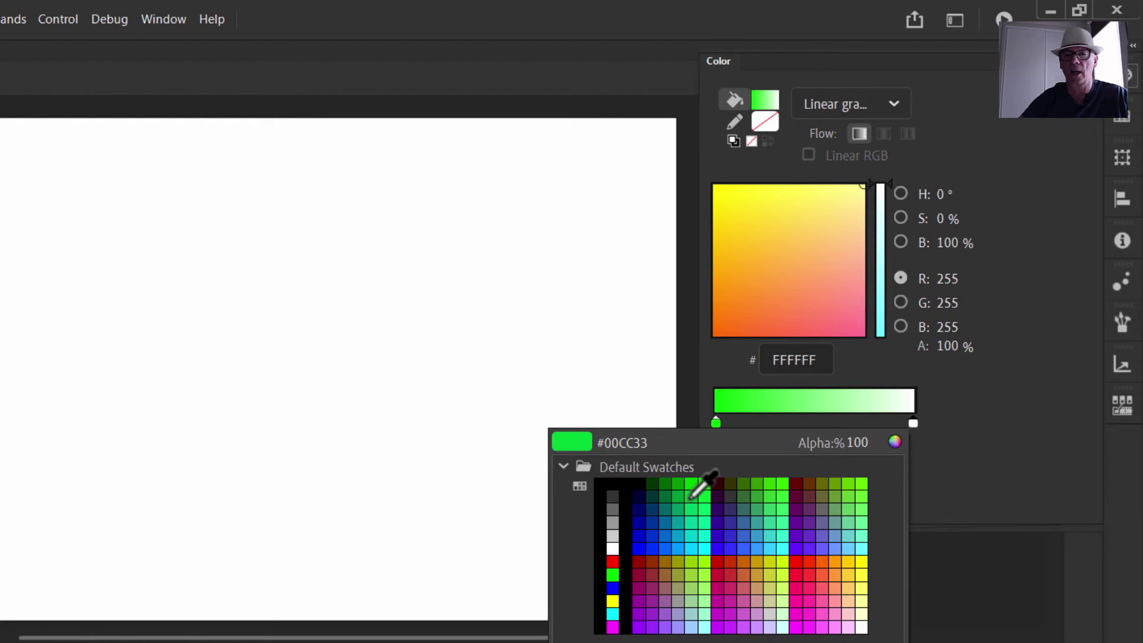
left_click(757, 484)
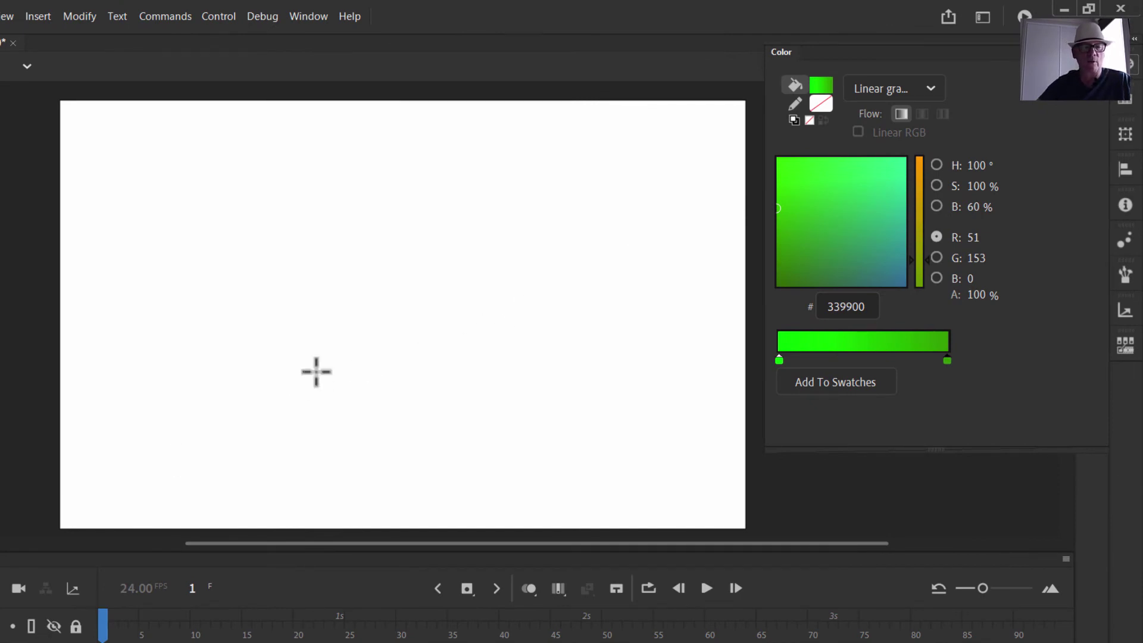
Draw a wide green gradient rectangle in the lower middle of the stage and rotate it 90° so its dark end is on top
left_click_drag(281, 376, 472, 456)
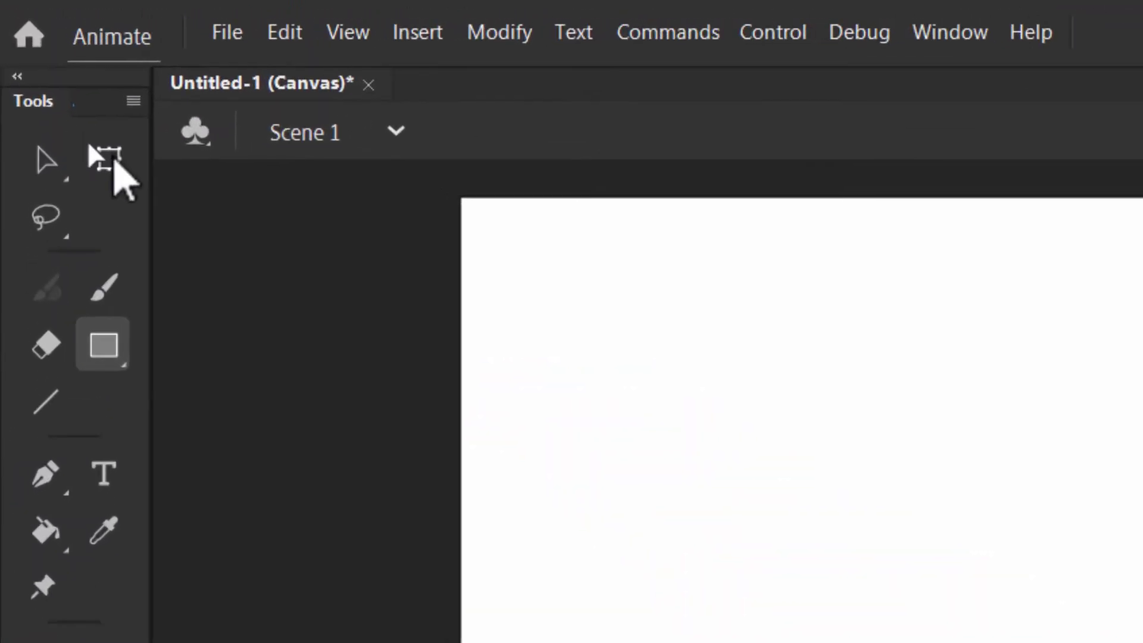
left_click(46, 67)
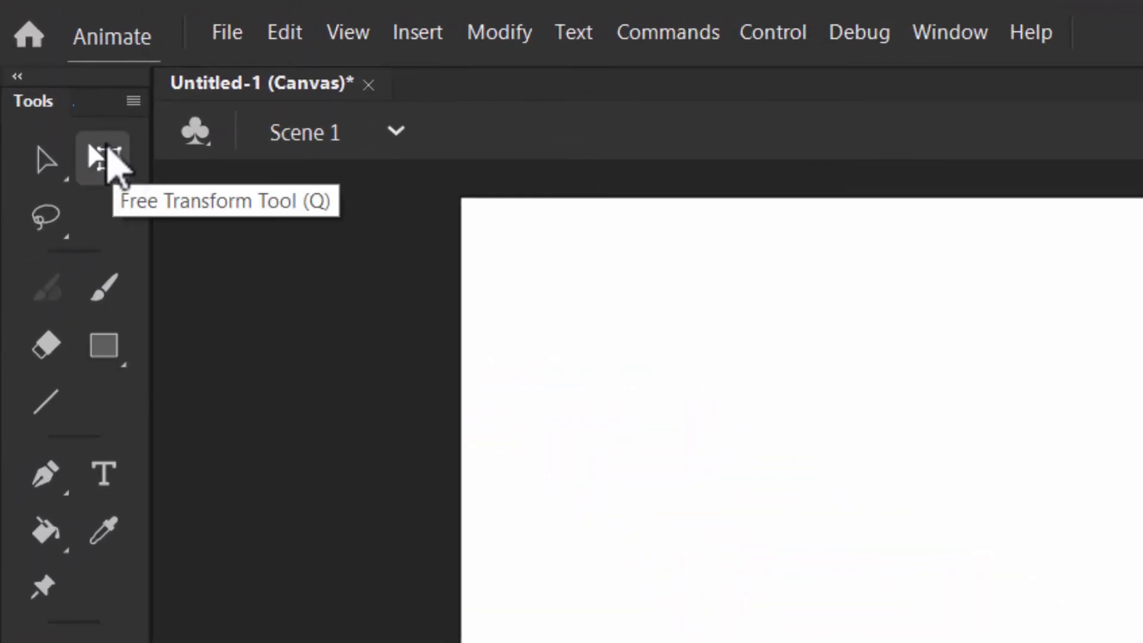
left_click(637, 472)
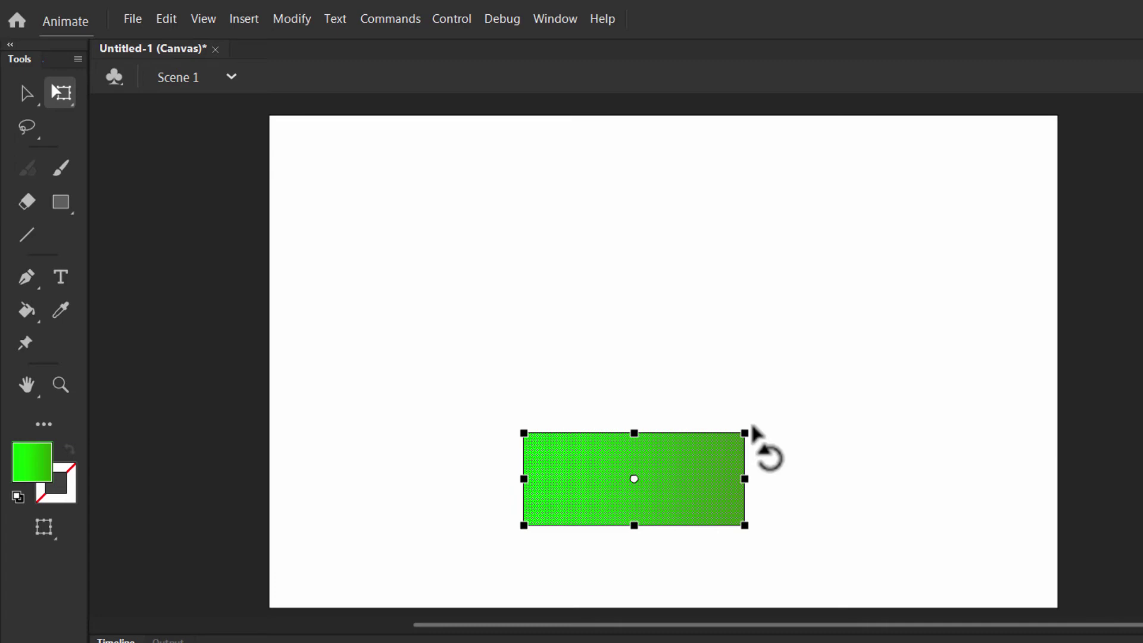
left_click_drag(753, 428, 561, 280)
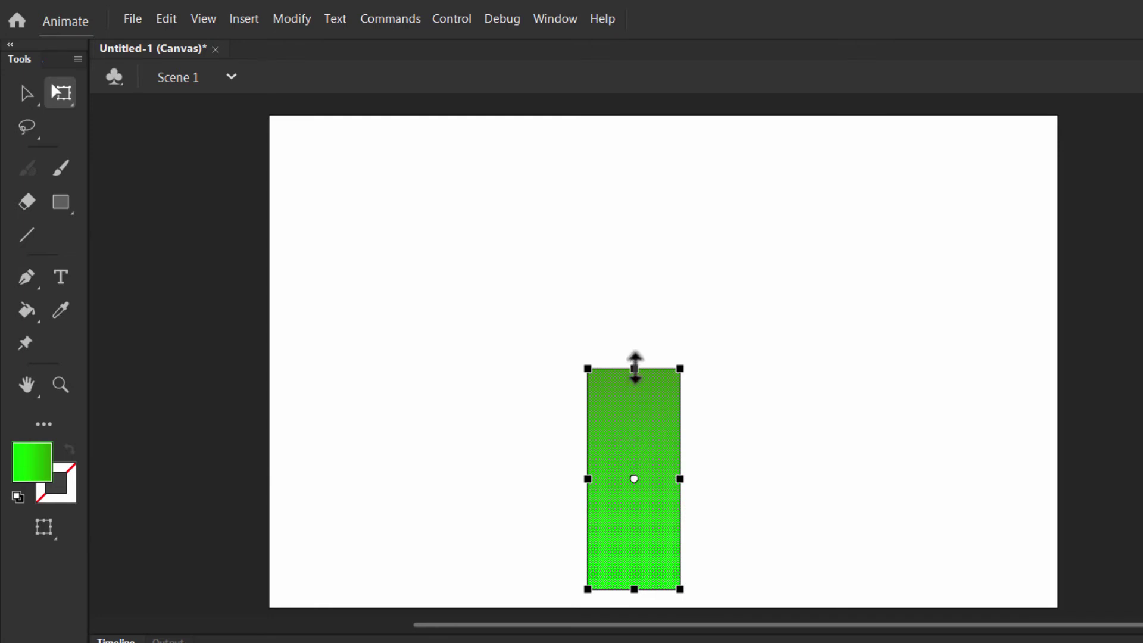
Free-transform the green rectangle into a low, wide strip and place it along the stage's bottom edge, covering the full stage width
left_click_drag(635, 367, 634, 427)
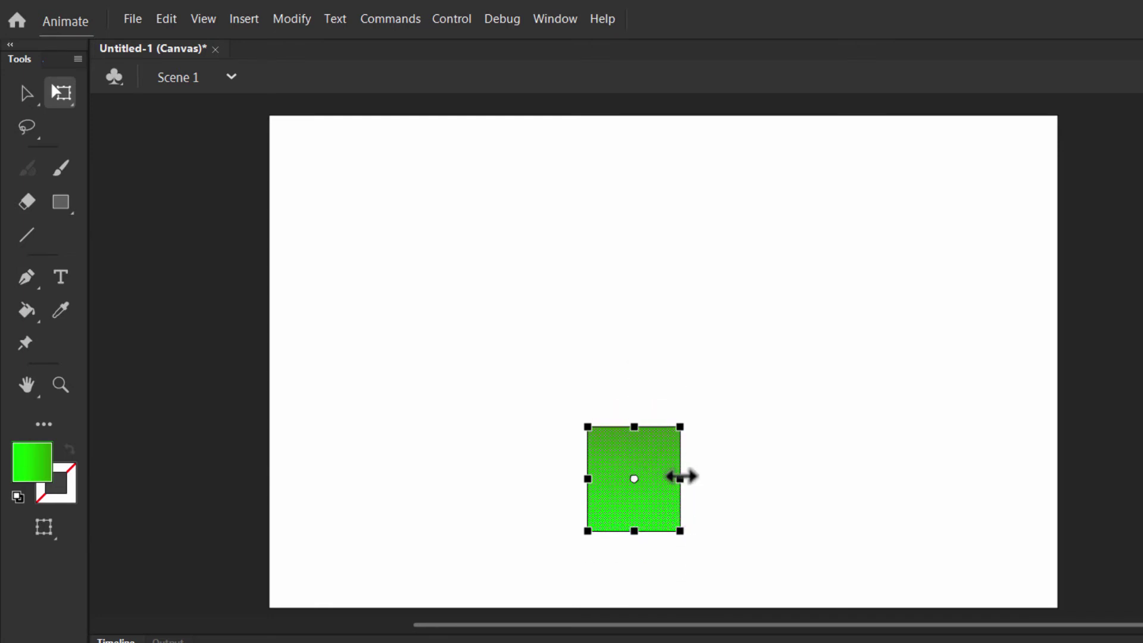
left_click_drag(681, 476, 1023, 501)
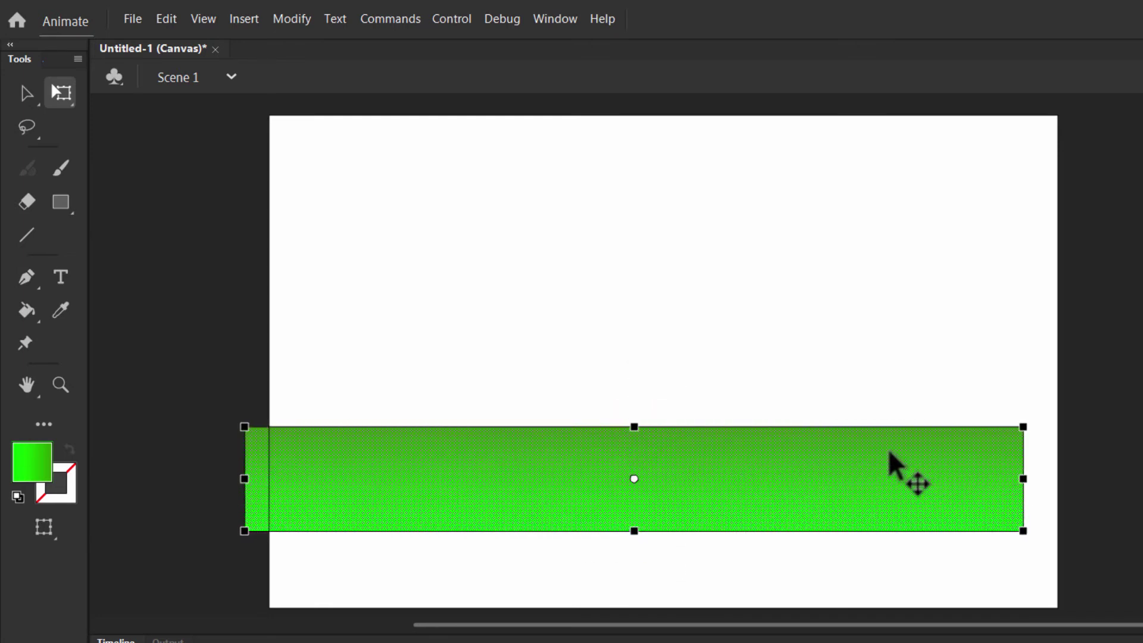
left_click_drag(859, 455, 883, 534)
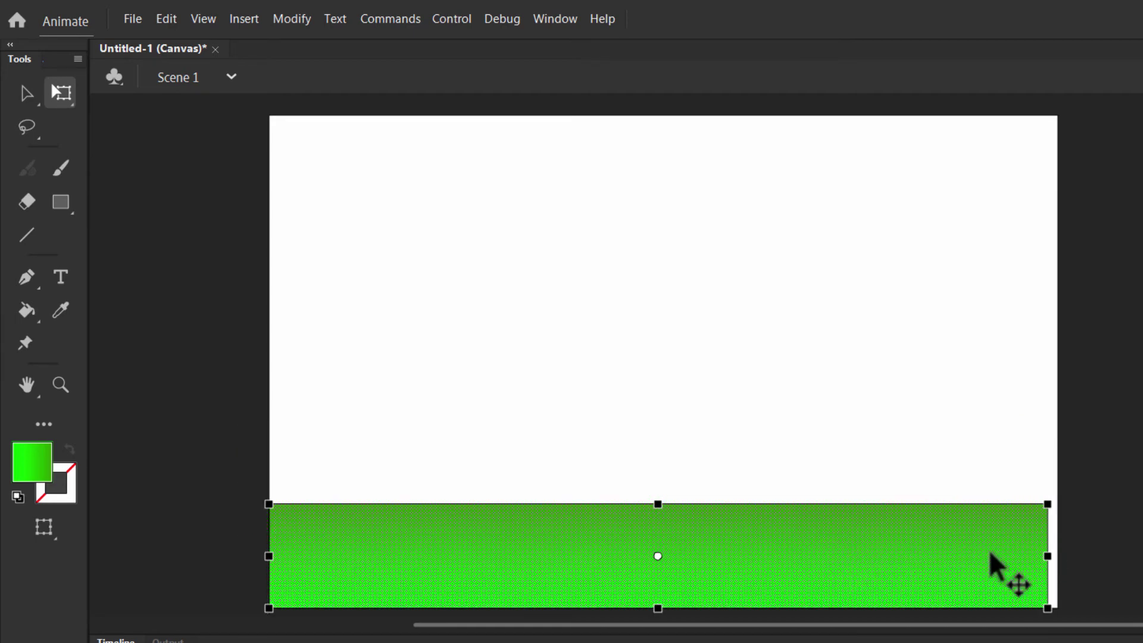
left_click_drag(1055, 556, 1063, 556)
left_click_drag(901, 556, 909, 557)
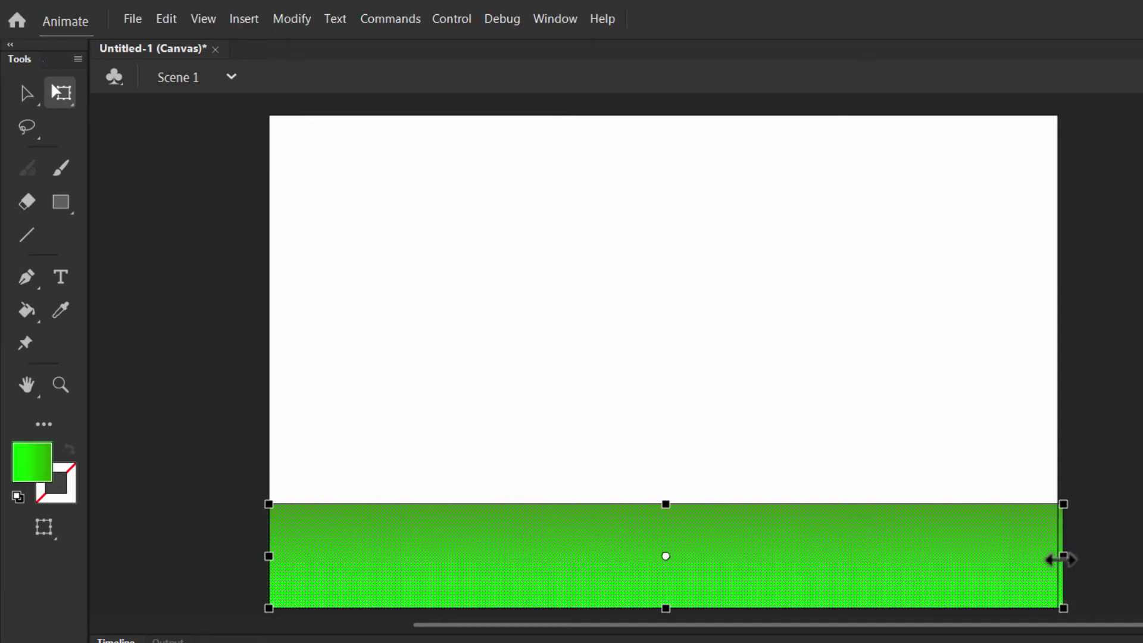
left_click_drag(1063, 556, 1057, 555)
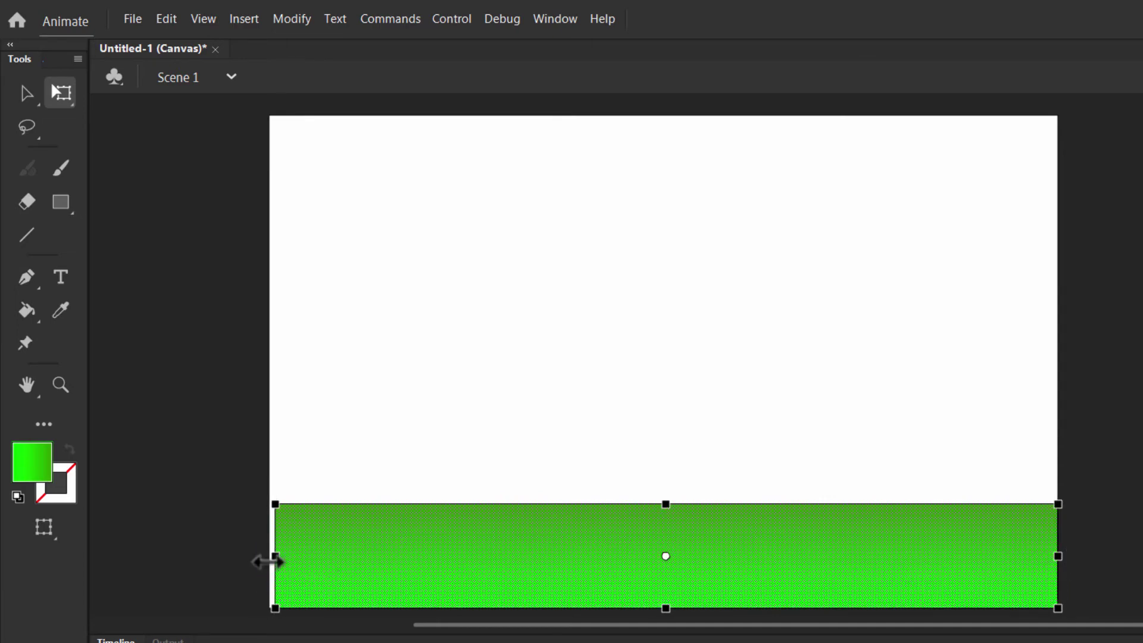
left_click_drag(271, 560, 266, 559)
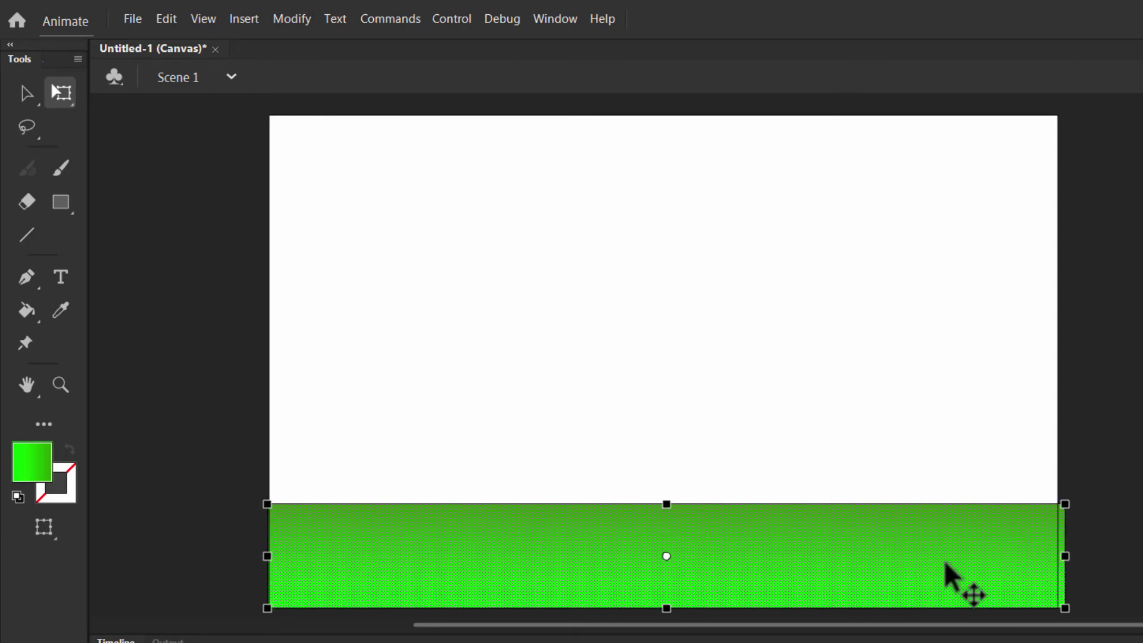
left_click(955, 460)
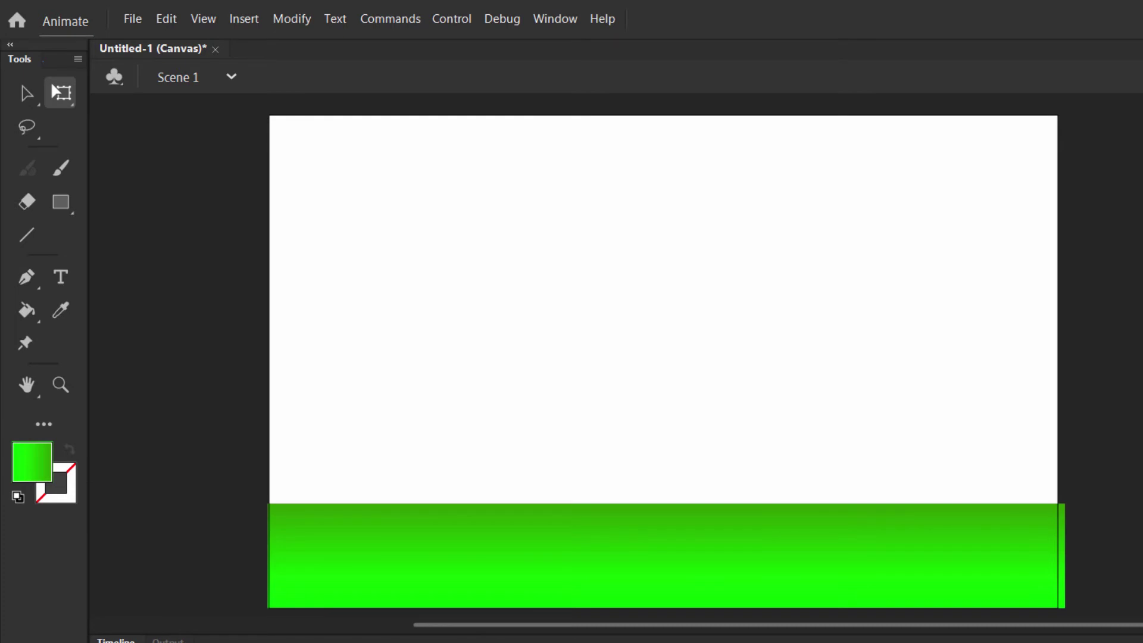
Rename the layer above Grass as Sky
left_click(122, 566)
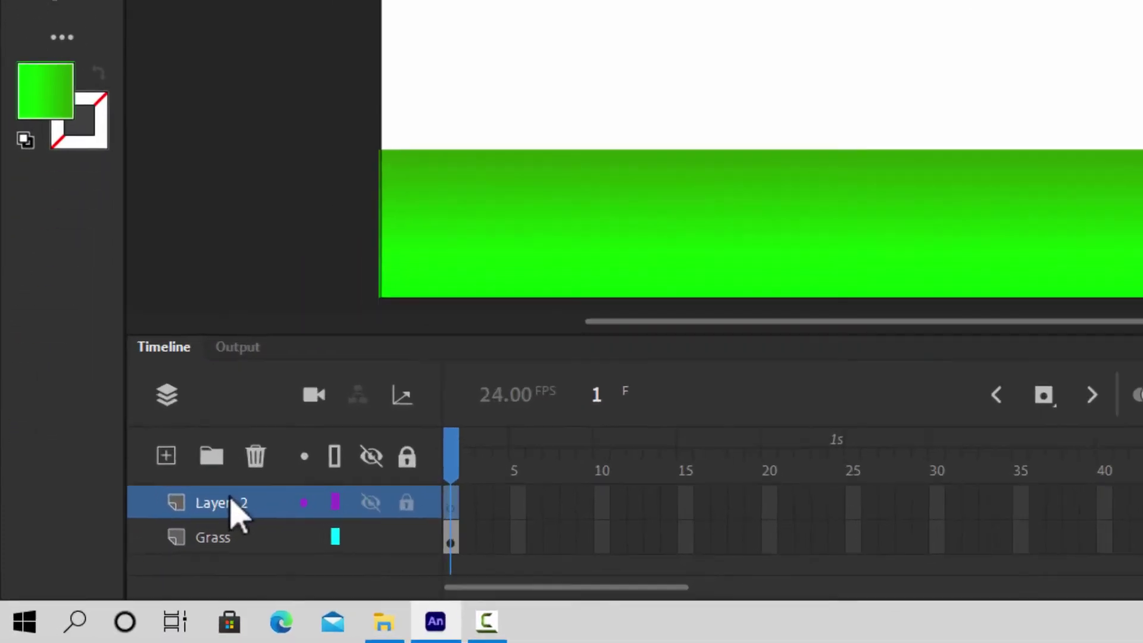
double_click(222, 503)
key("BackSpace")
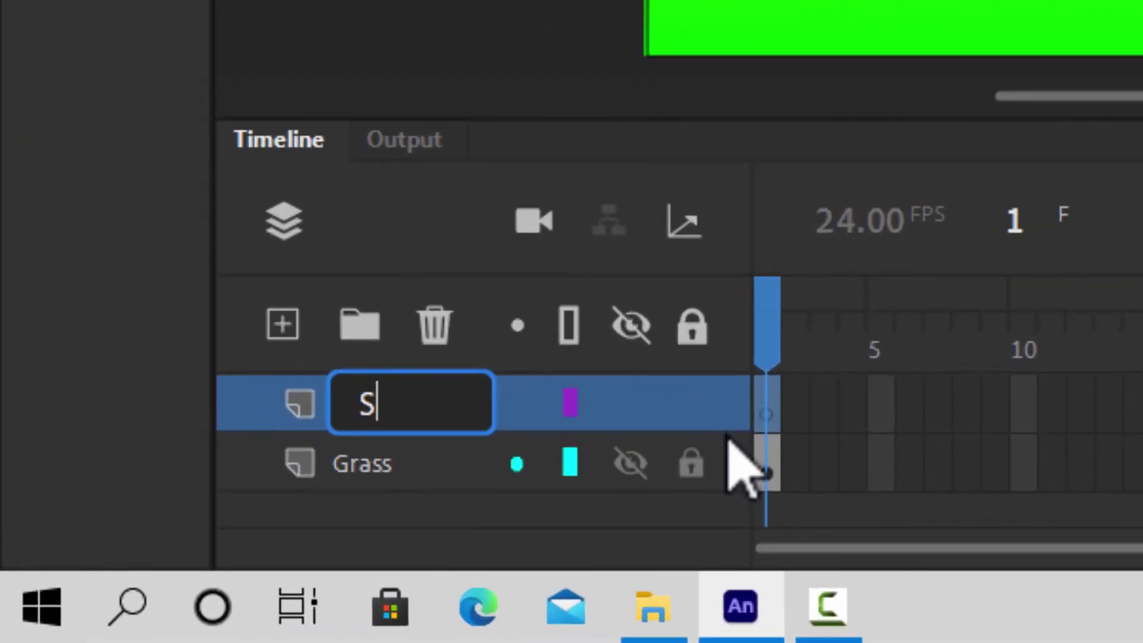
type("Sk")
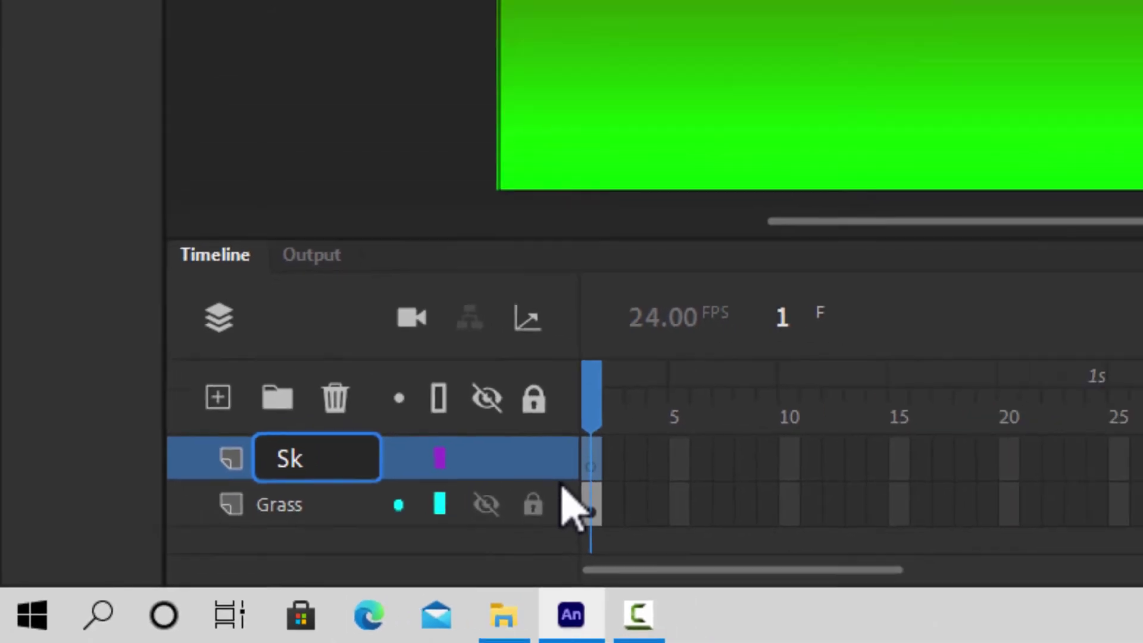
type("y")
key("Return")
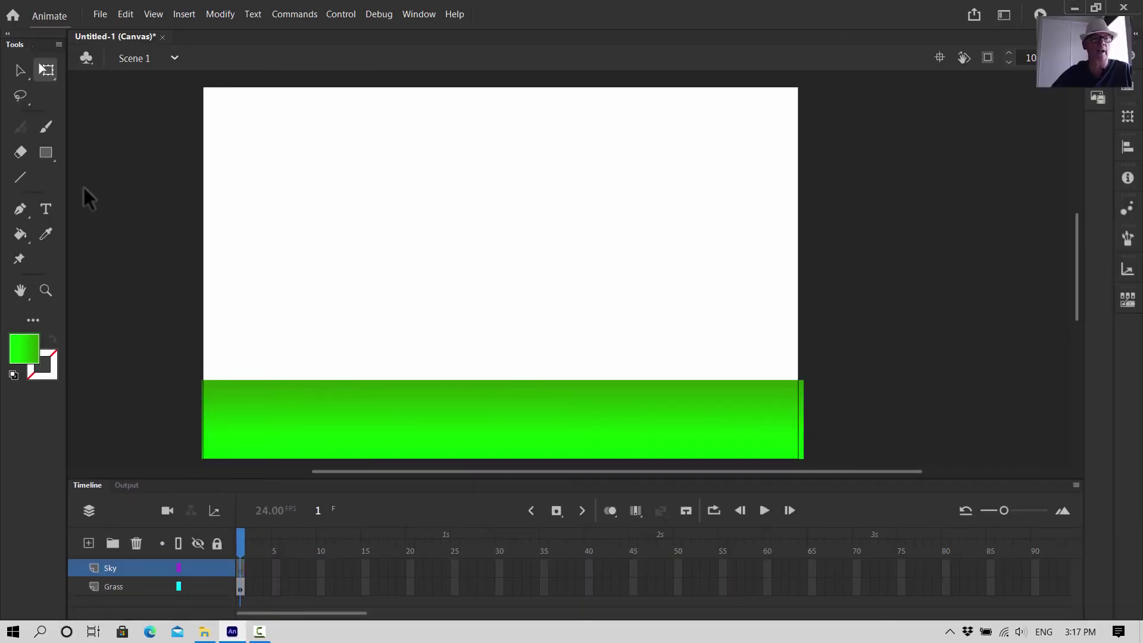
Ready the Rectangle tool with a linear gradient fill running from cyan #00CCFF to blue #3333FF
left_click(48, 156)
left_click(414, 15)
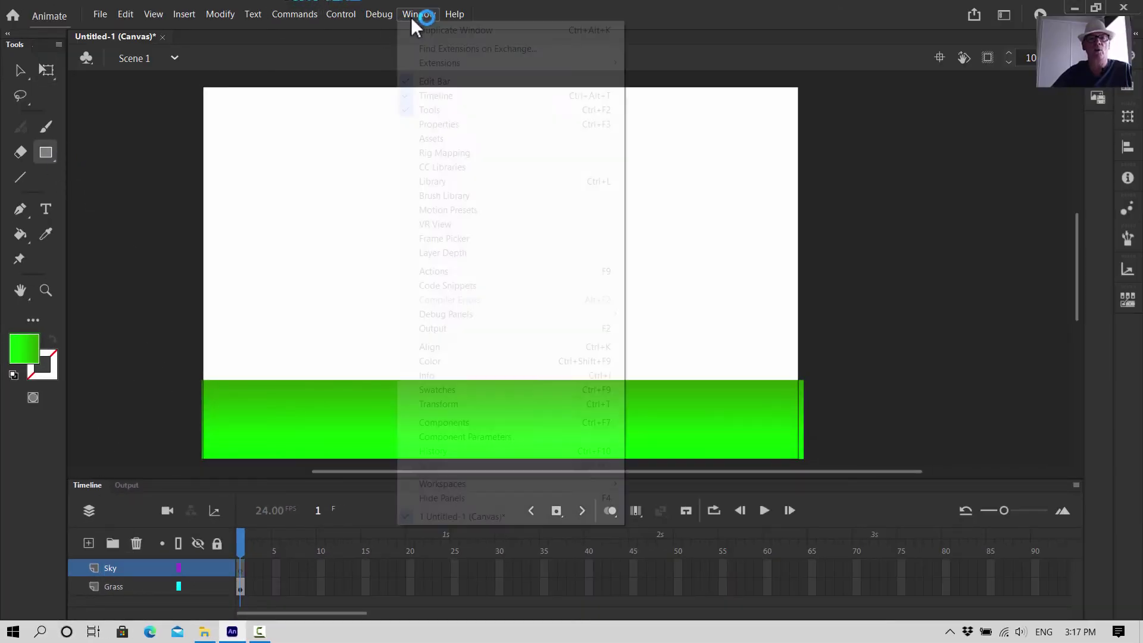
left_click(430, 362)
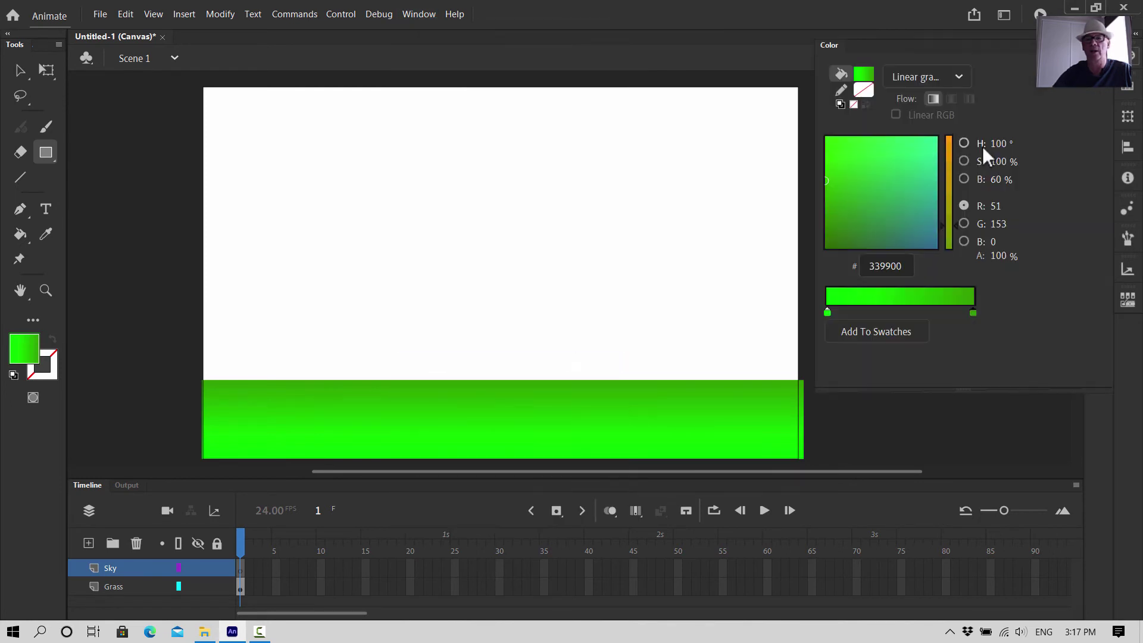
left_click(826, 313)
left_click(825, 313)
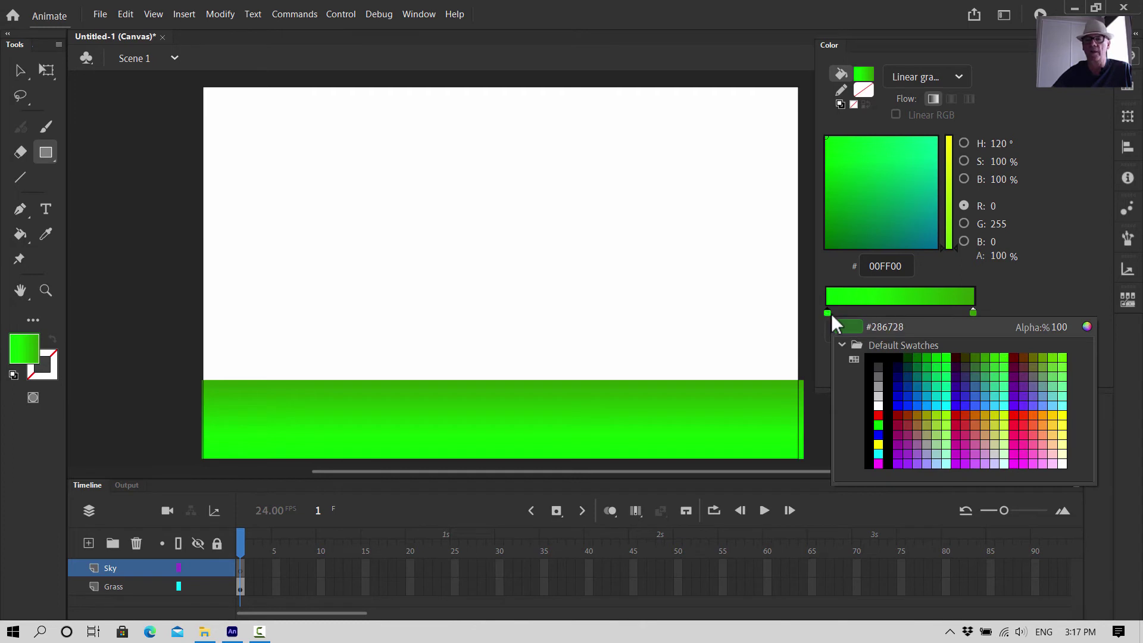
left_click(942, 403)
left_click(972, 312)
left_click(971, 313)
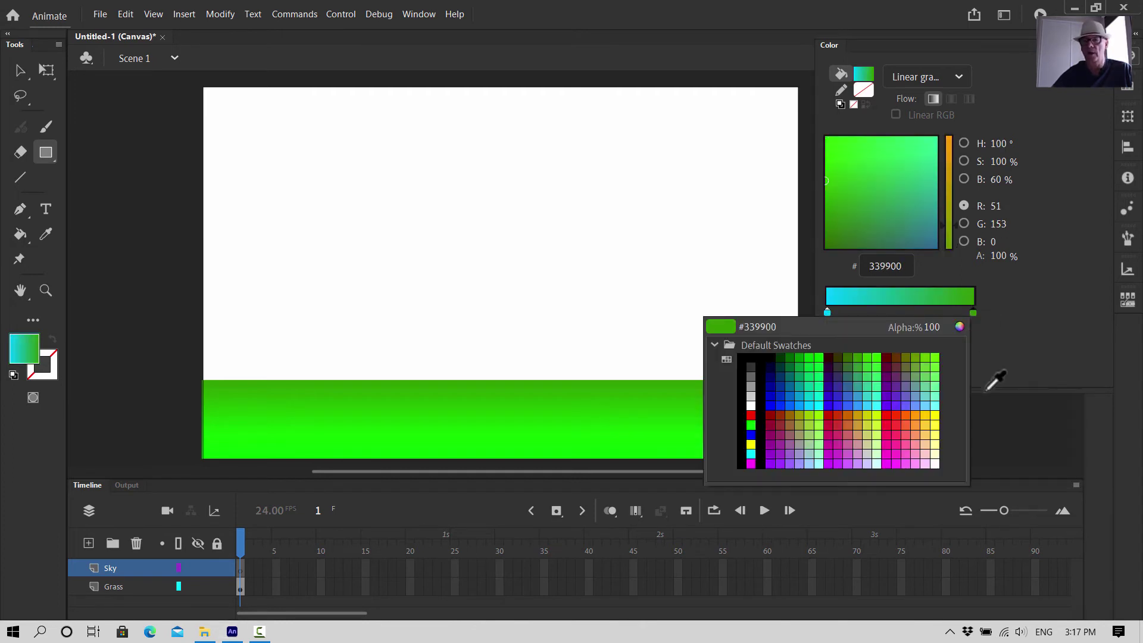
left_click(838, 401)
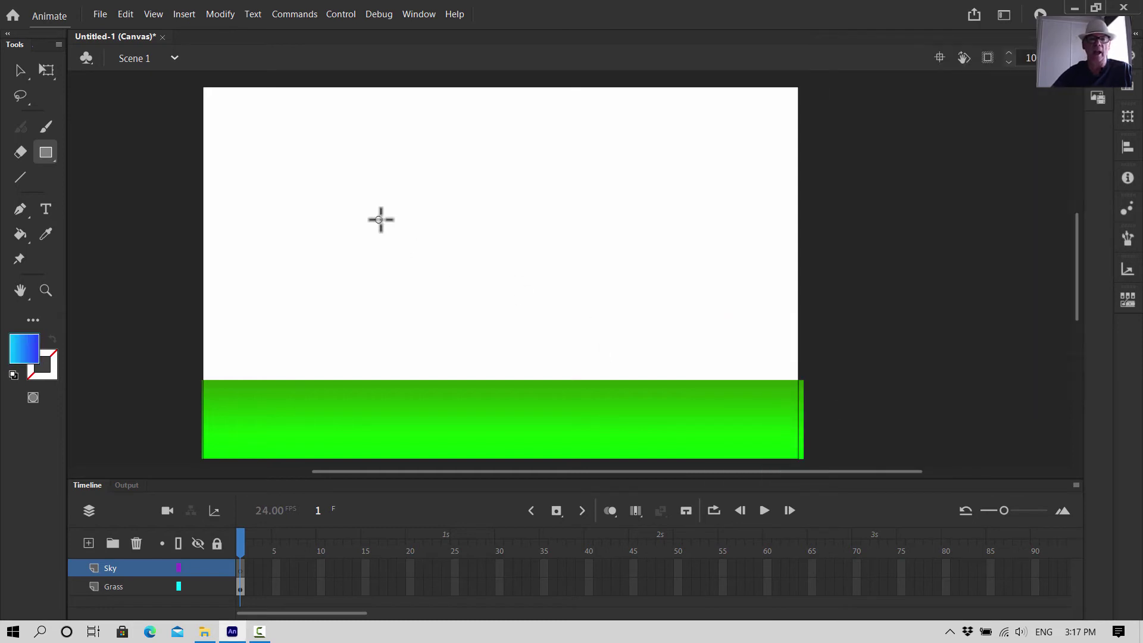
Draw a blue gradient rectangle mid-stage, rotate it 90° so its dark end is on top, and stretch it to nearly stage height
left_click_drag(379, 219, 575, 295)
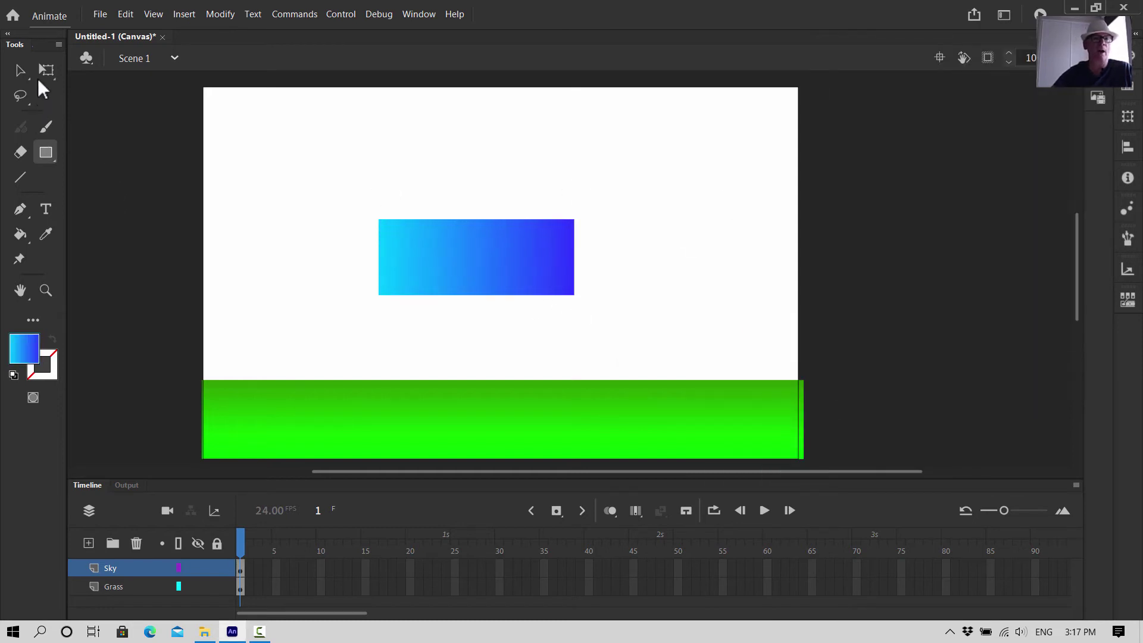
left_click(40, 71)
left_click(490, 249)
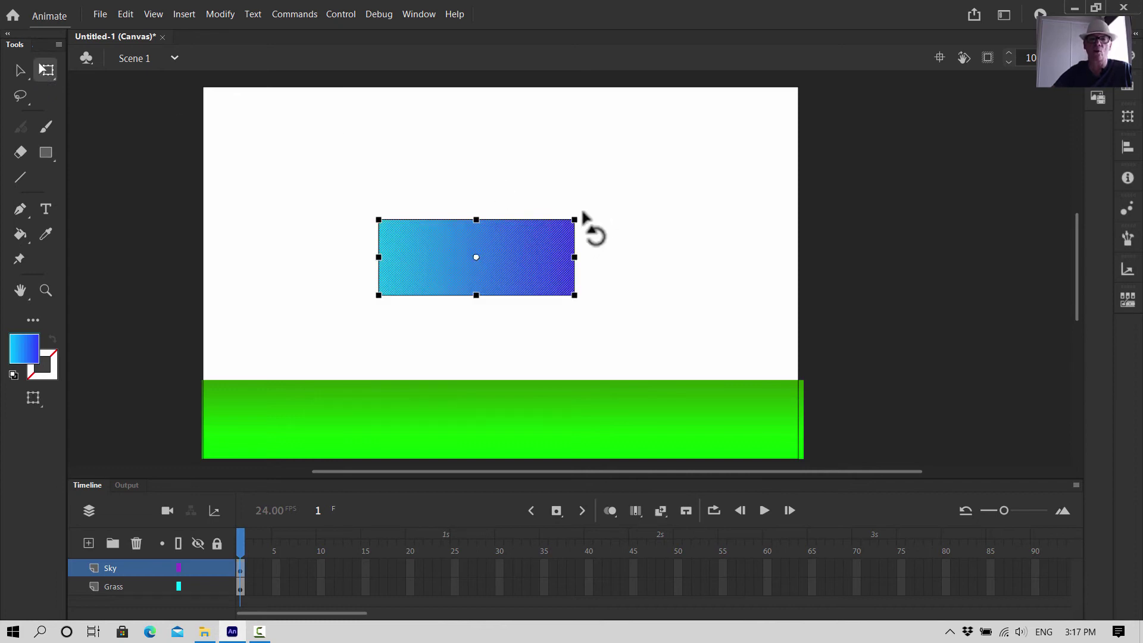
left_click_drag(582, 213, 475, 93)
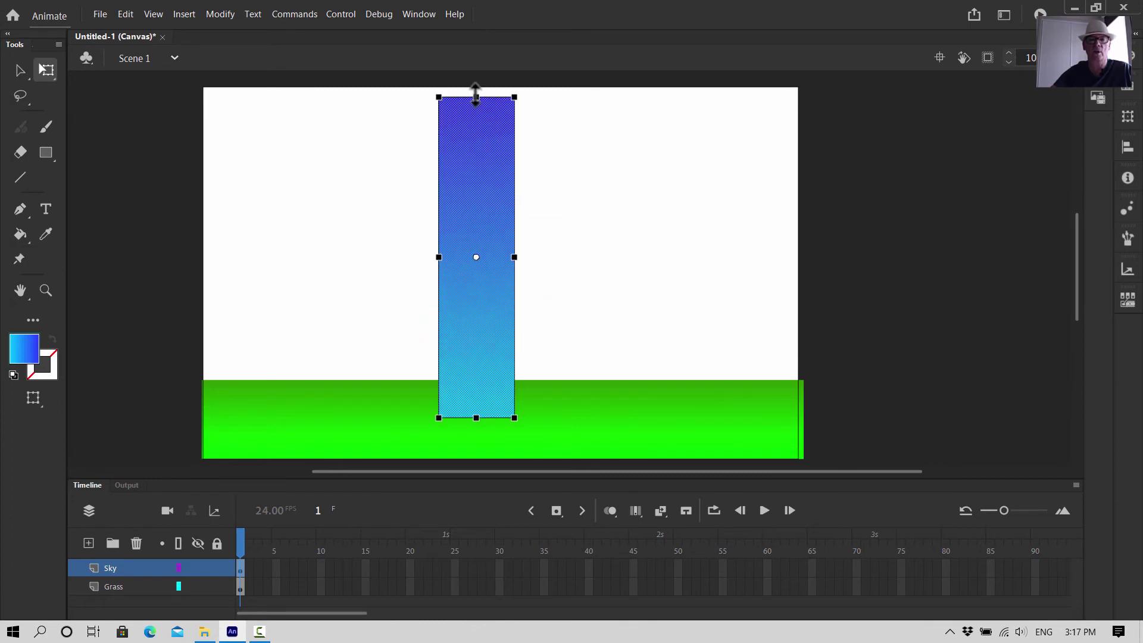
Widen and reposition the blue rectangle so it covers the full stage width from the top edge down to the grass
left_click_drag(519, 256, 766, 239)
left_click_drag(584, 237, 547, 201)
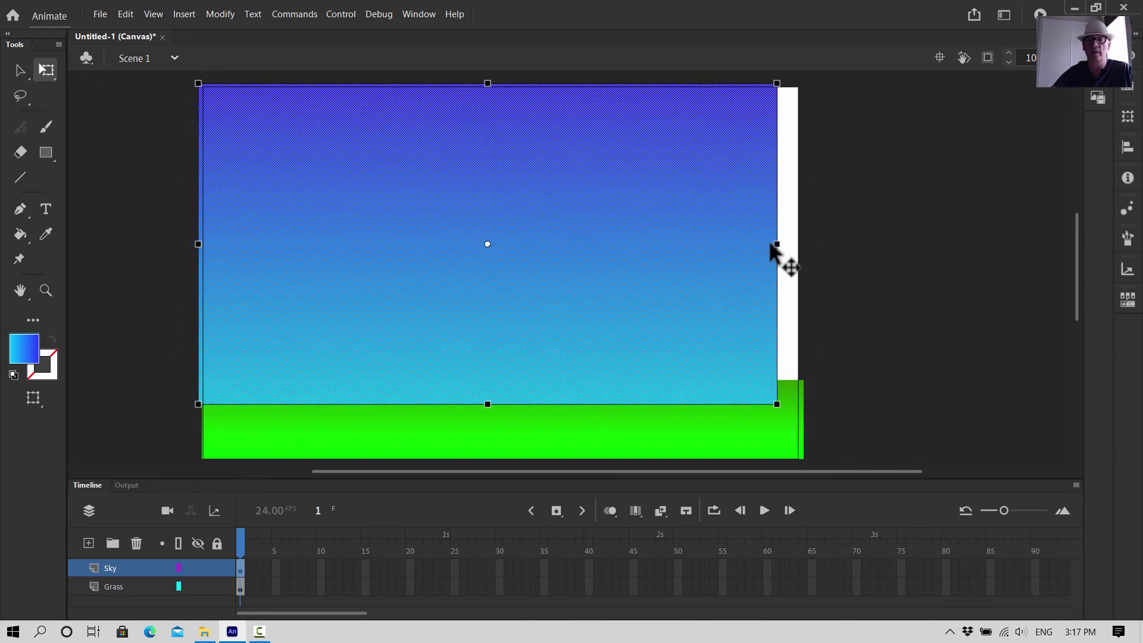
left_click_drag(778, 243, 789, 243)
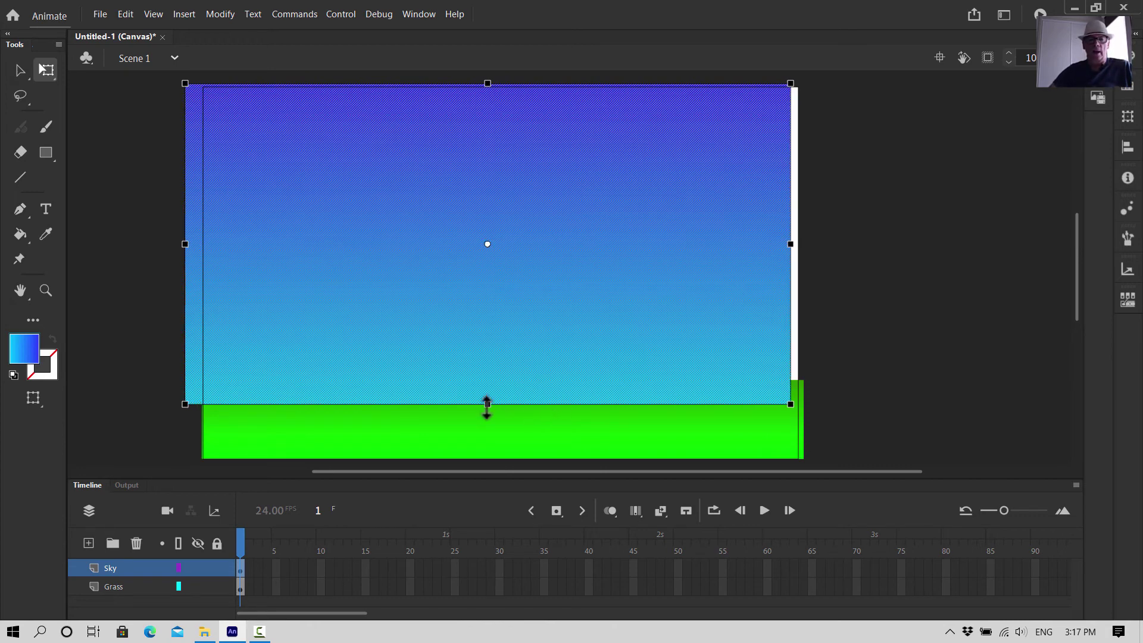
left_click_drag(487, 405, 487, 380)
left_click_drag(525, 301, 545, 273)
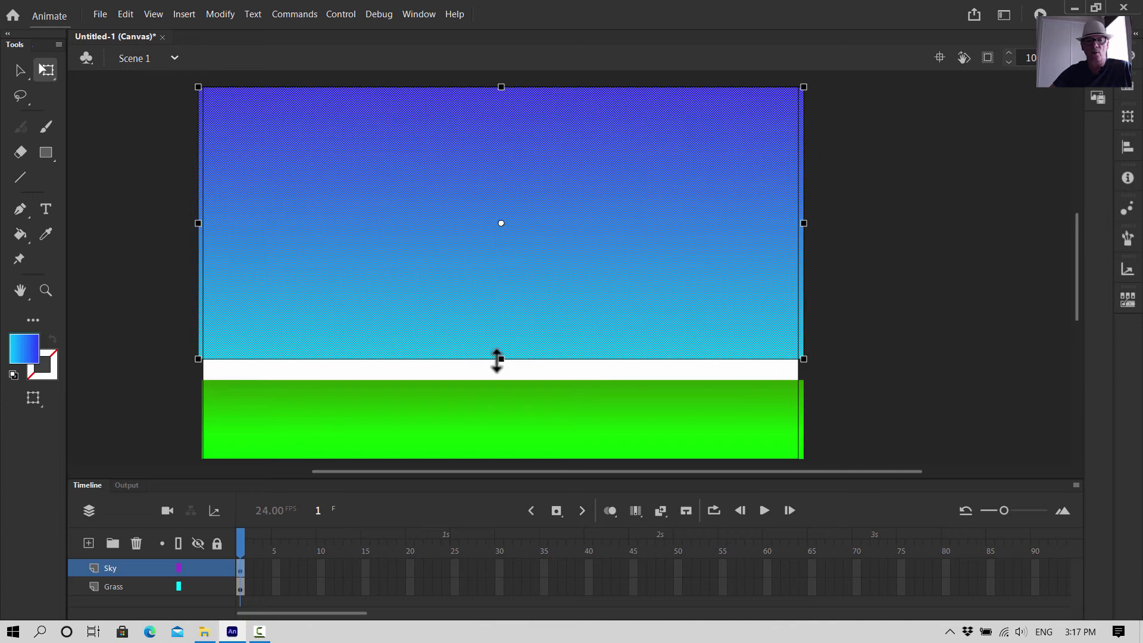
left_click_drag(497, 359, 505, 380)
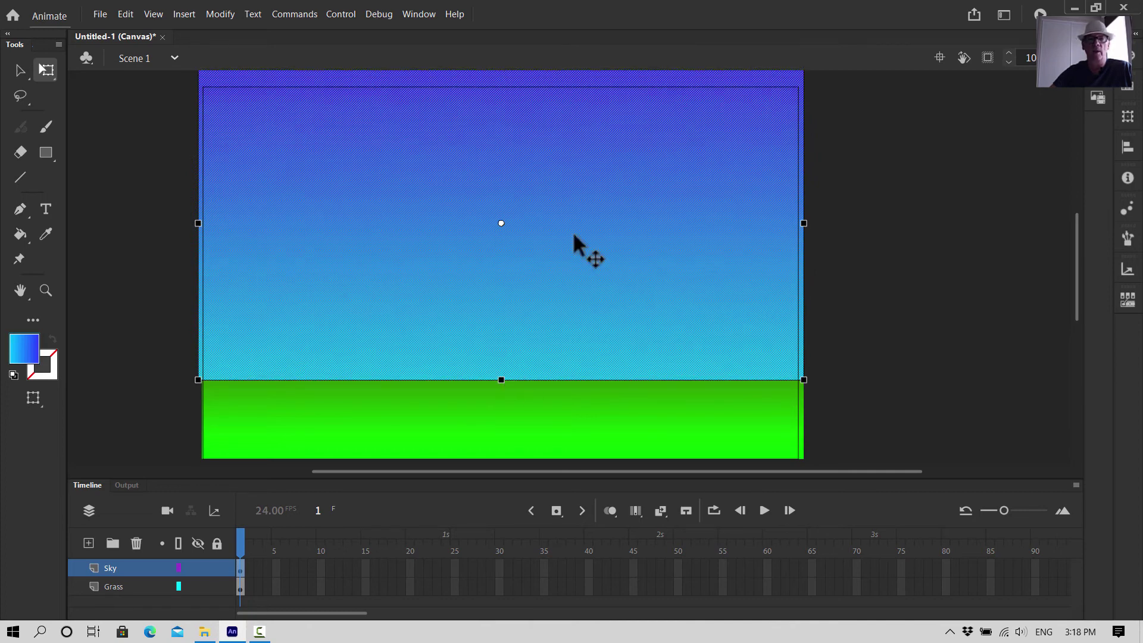
left_click_drag(688, 109, 689, 116)
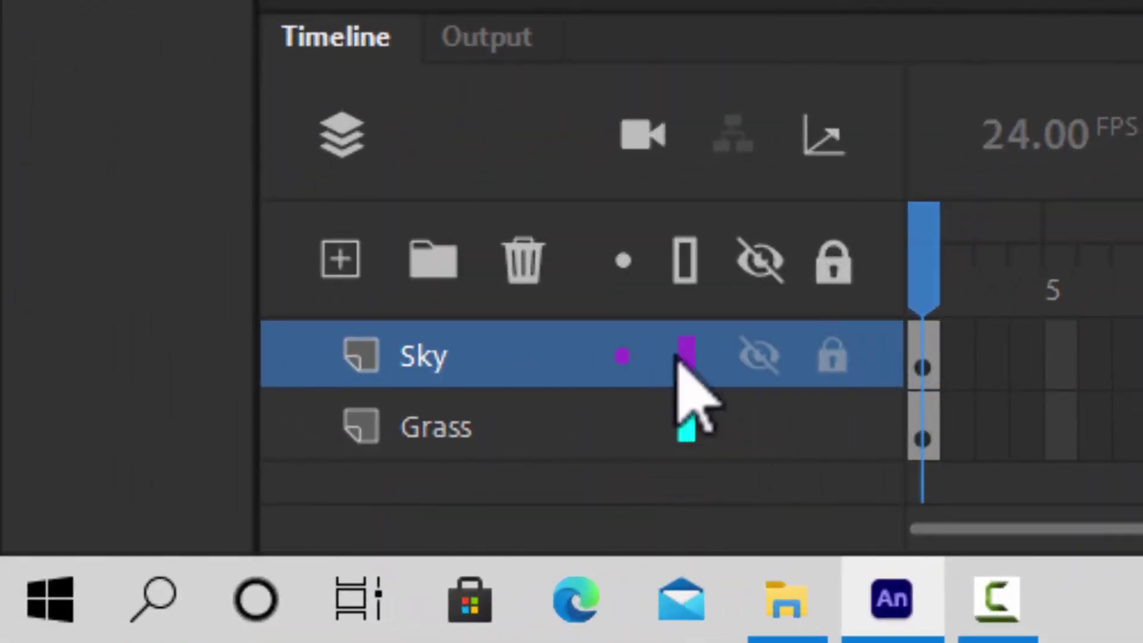
Add a new layer above Sky and name it Sun
left_click(338, 268)
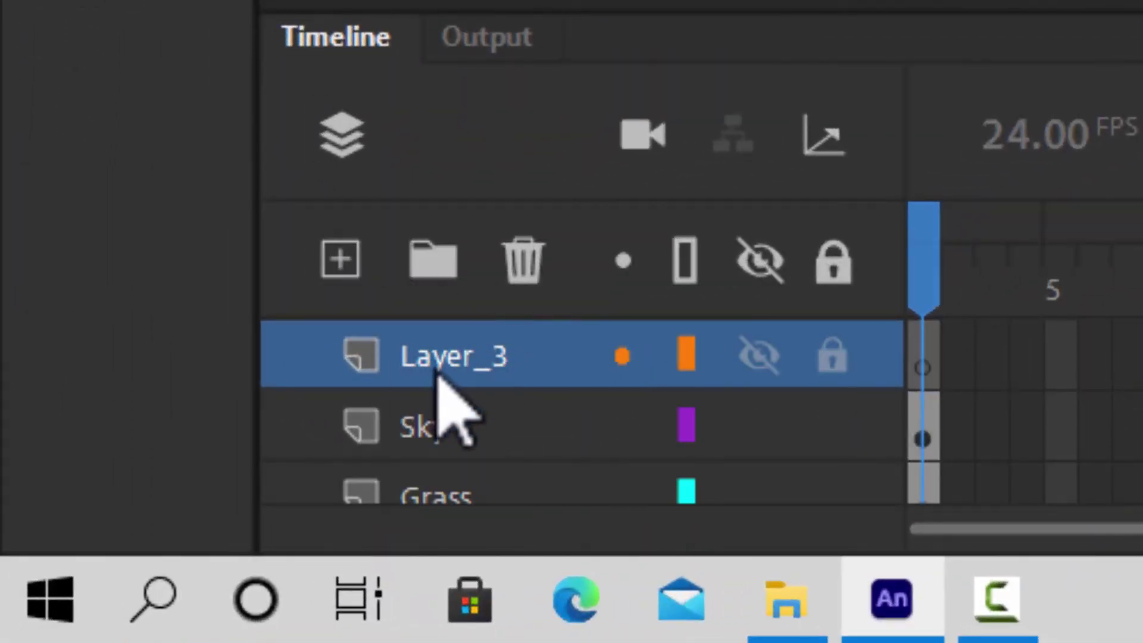
double_click(435, 364)
key("BackSpace")
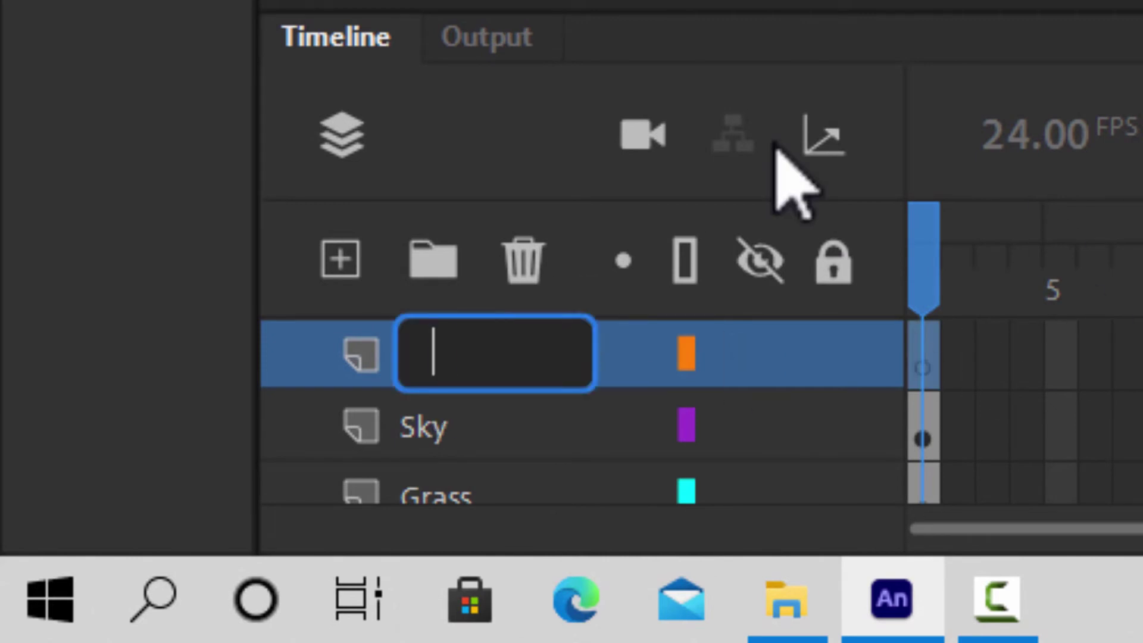
type("Sun")
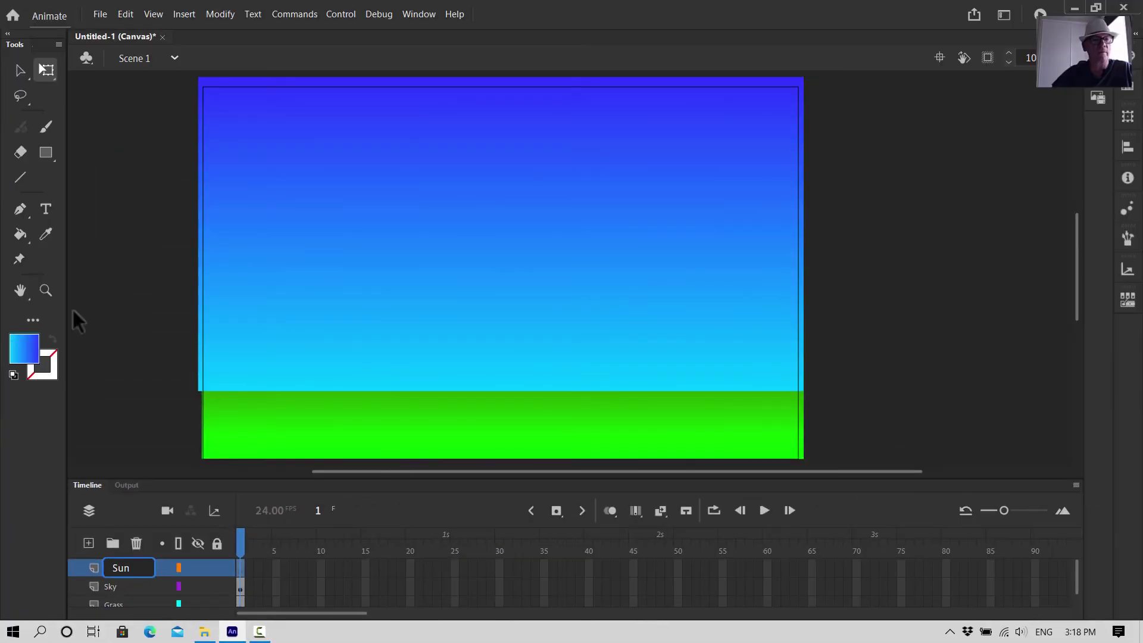
key("Return")
Ready the Oval tool with a radial gradient fill running from yellow #FFFF33 to pink #FF6699
left_click(46, 156)
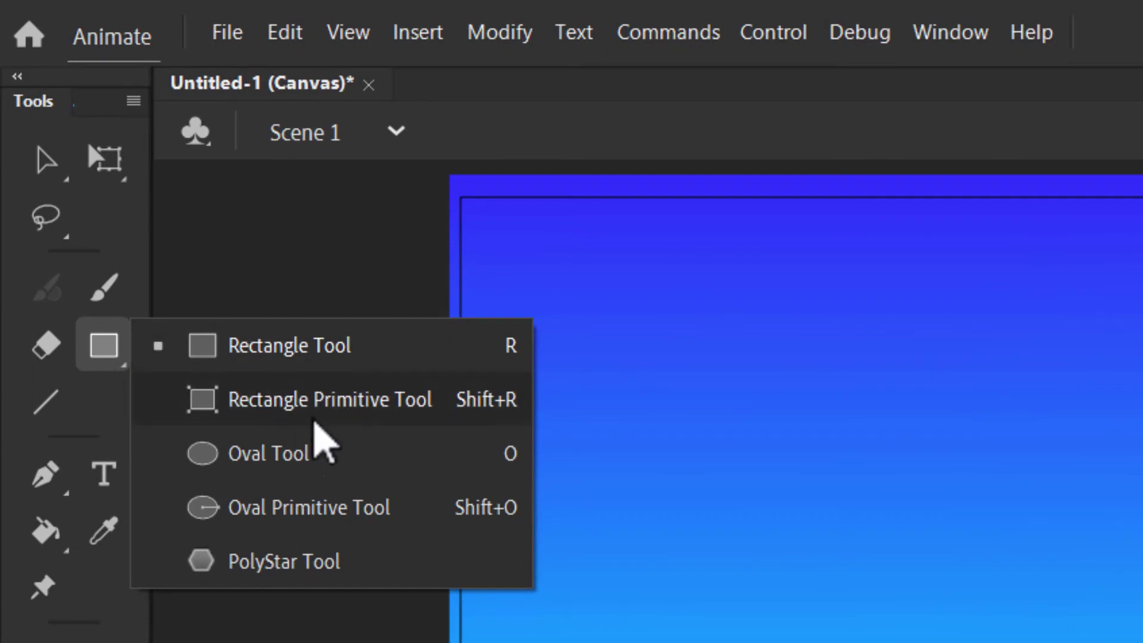
left_click(313, 452)
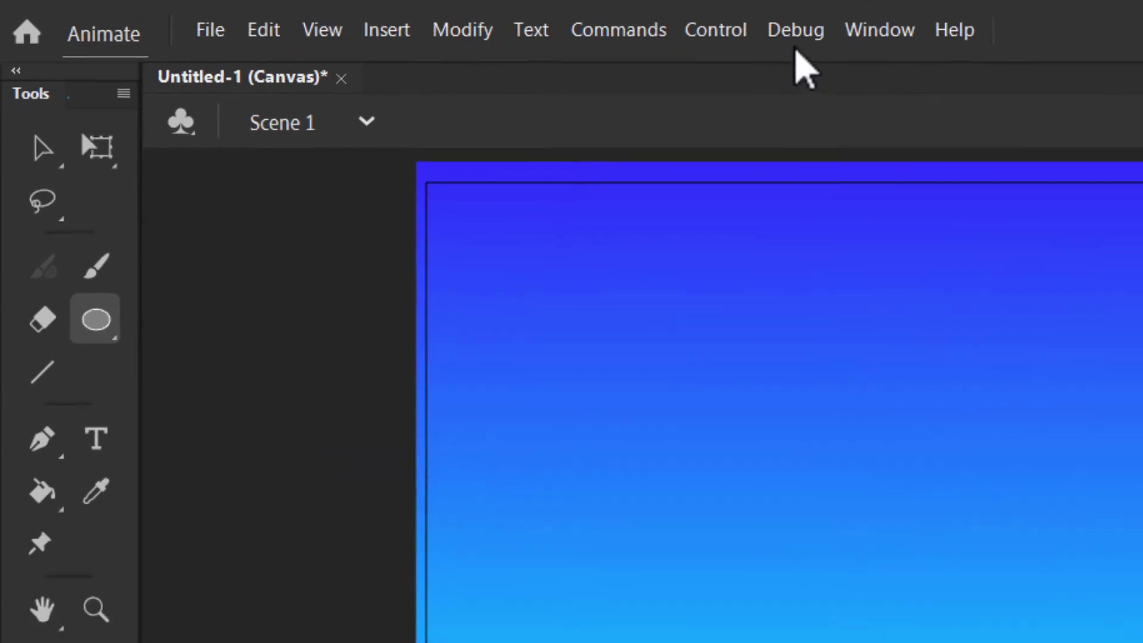
left_click(879, 30)
left_click(434, 363)
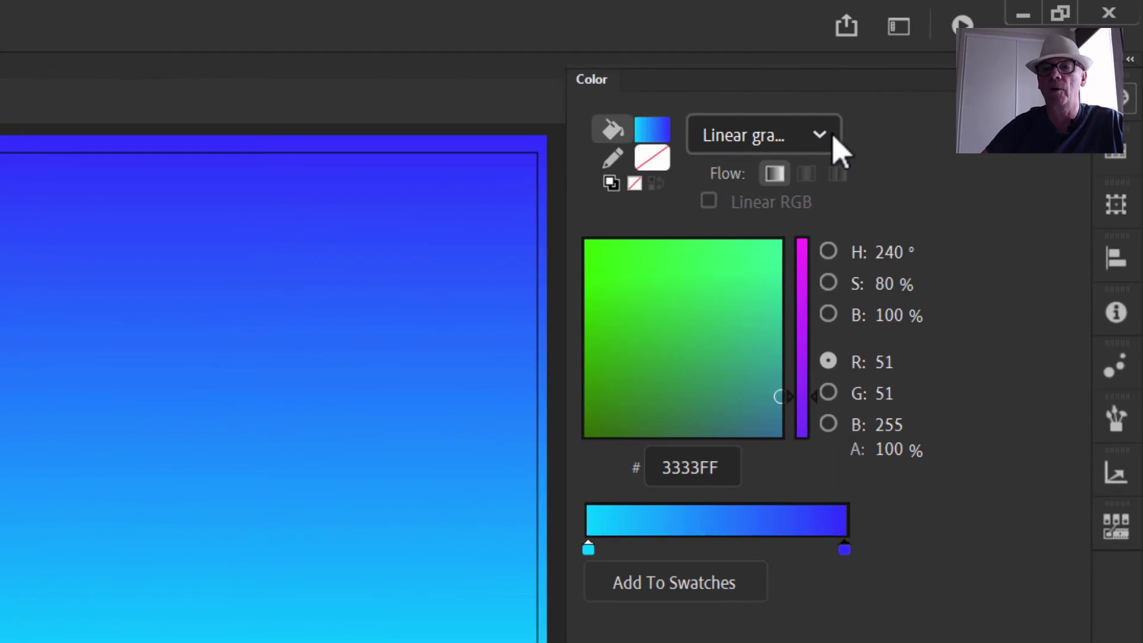
left_click(950, 87)
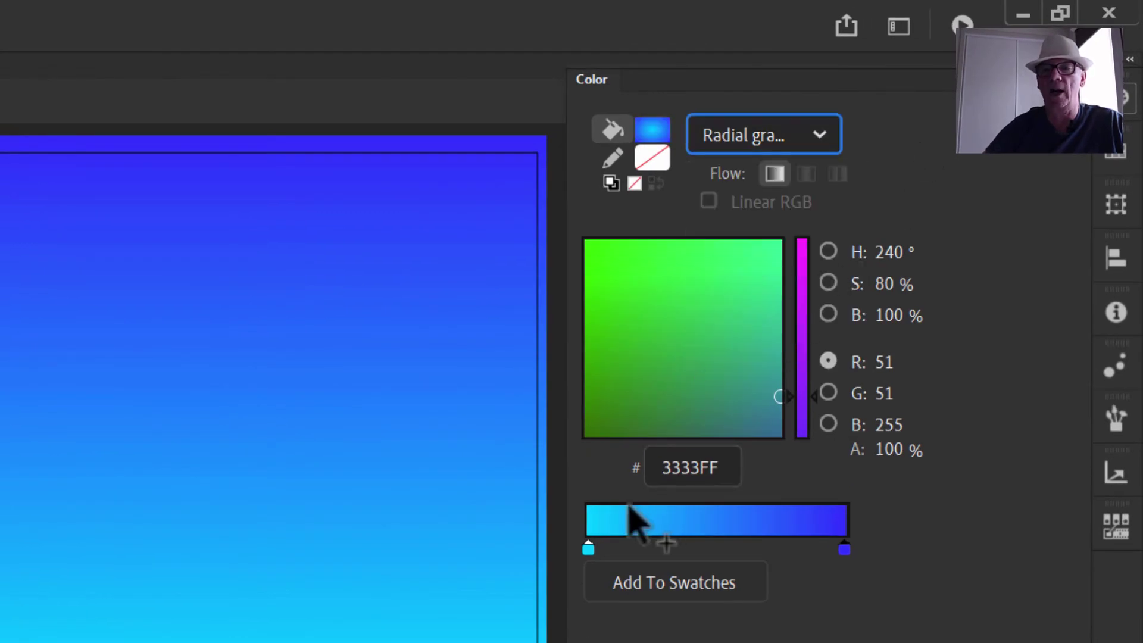
double_click(590, 548)
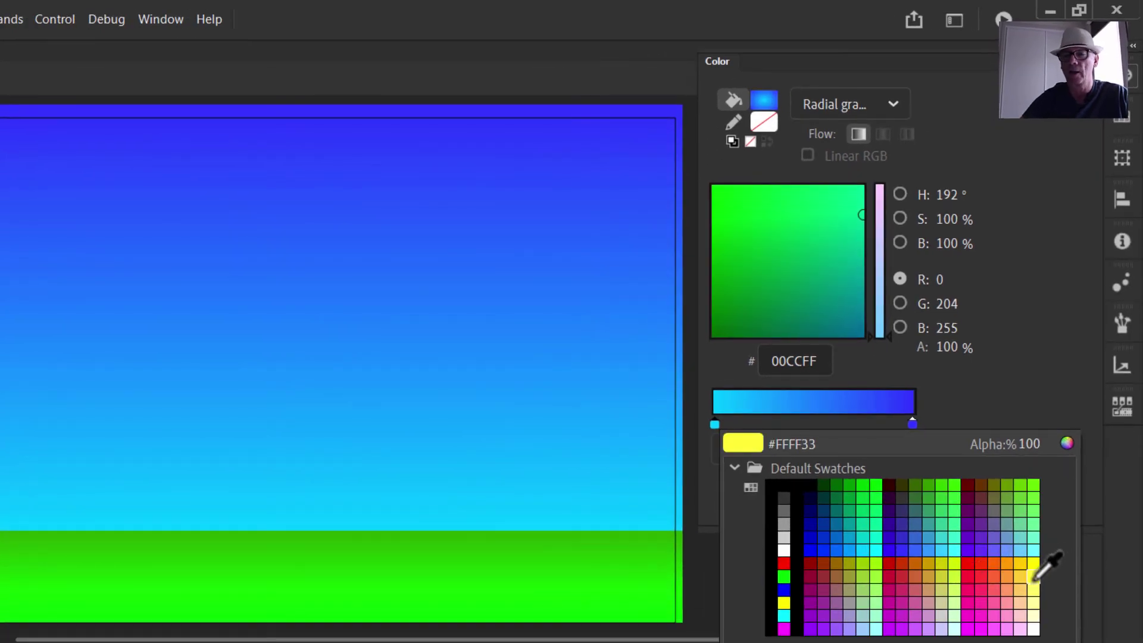
left_click(1034, 576)
double_click(912, 422)
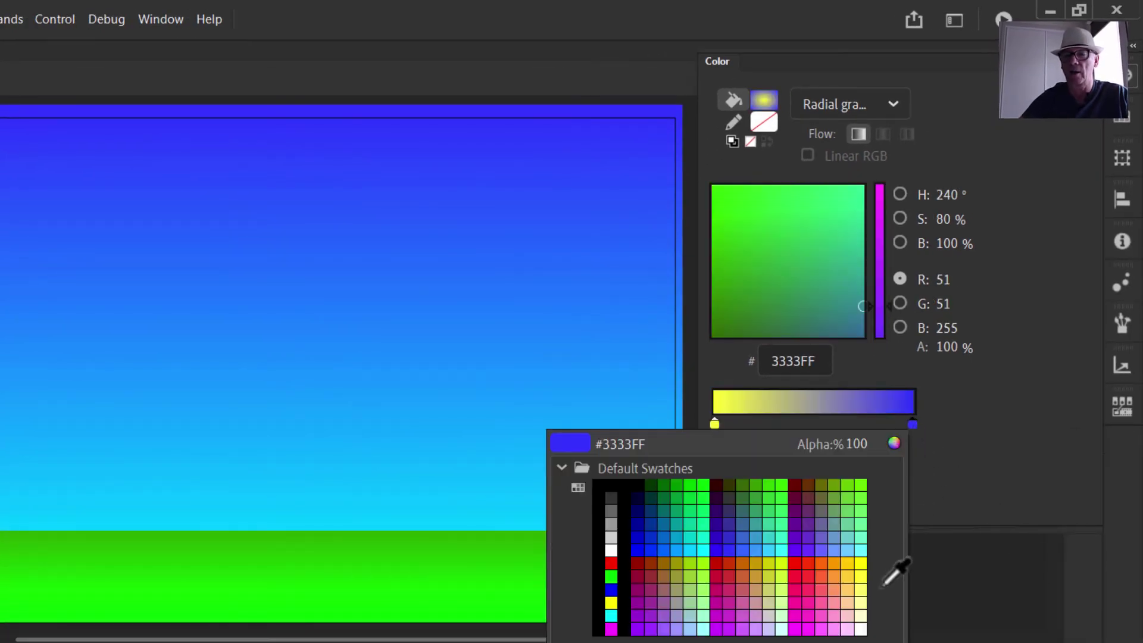
left_click(824, 602)
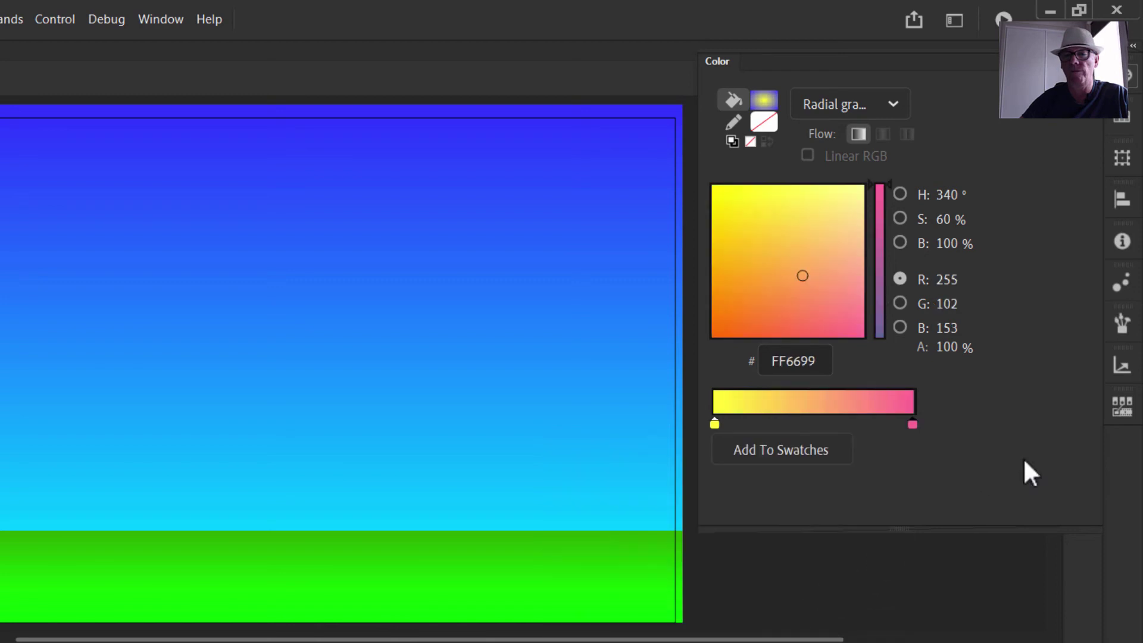
Draw a sun circle in the sky's upper right area, then enlarge its radial gradient and shift the yellow center toward the lower left
left_click(509, 154)
left_click_drag(510, 154, 602, 238)
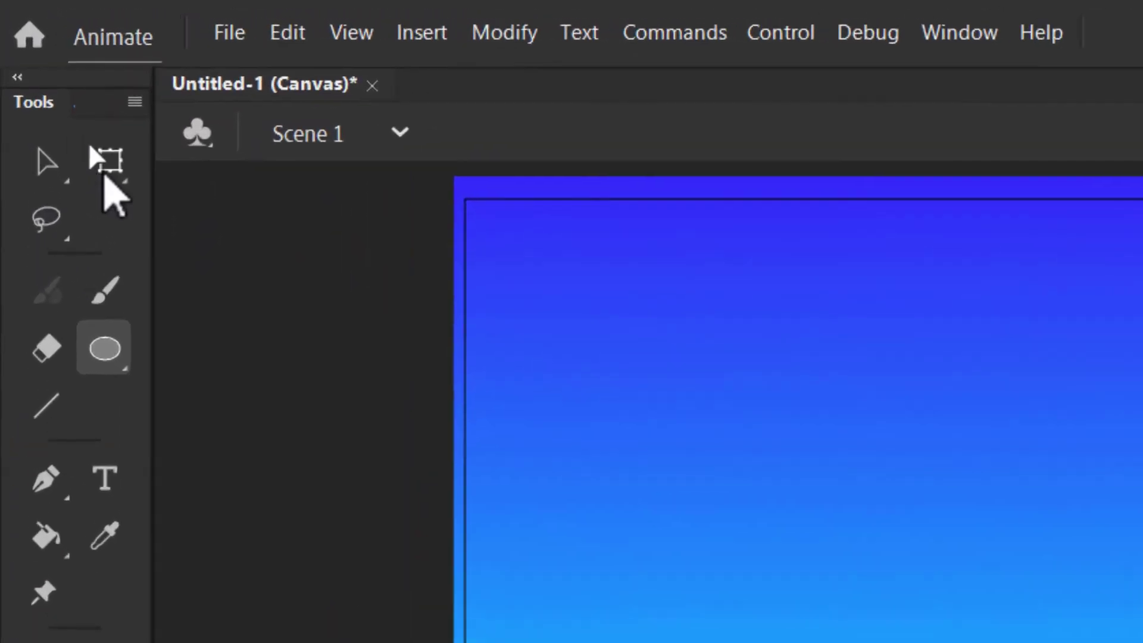
left_click(40, 65)
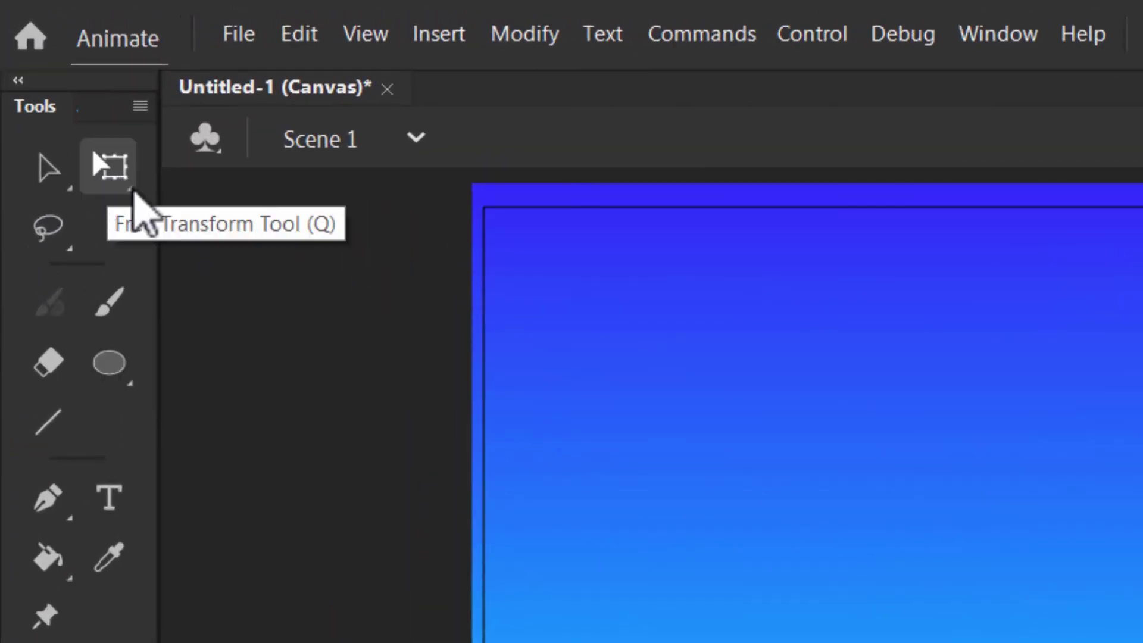
left_click(130, 190)
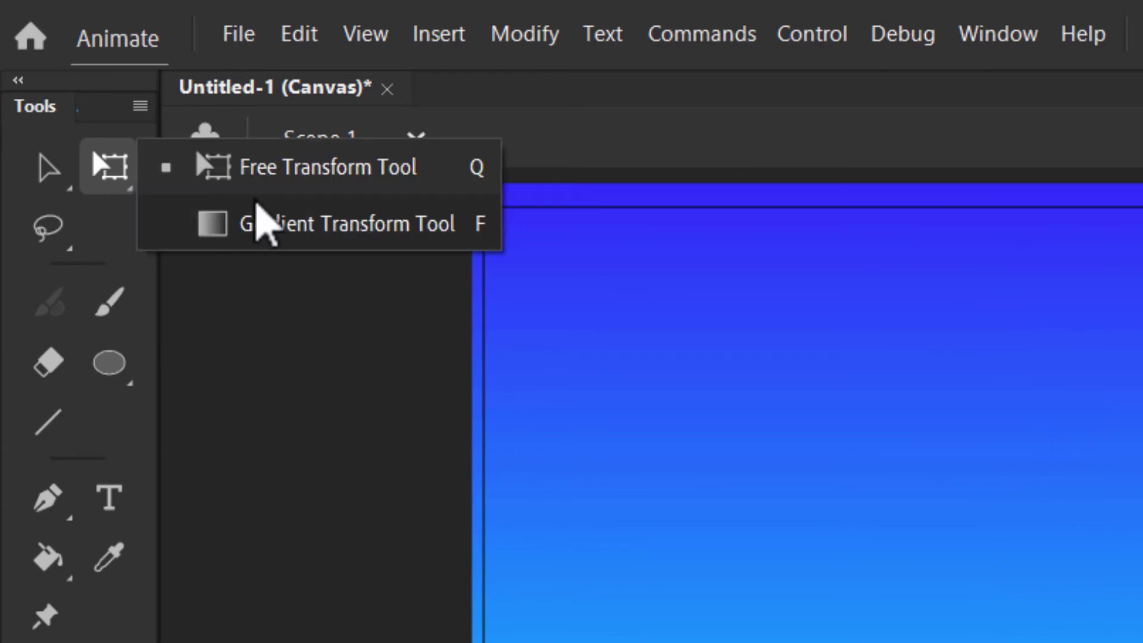
left_click(256, 220)
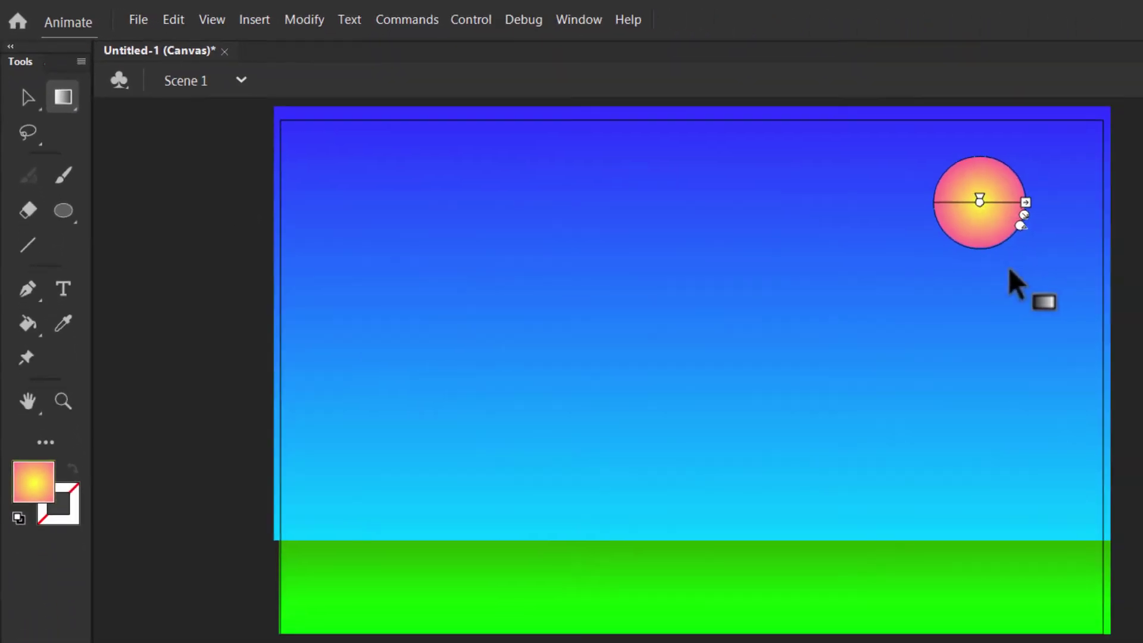
left_click_drag(979, 202, 1028, 223)
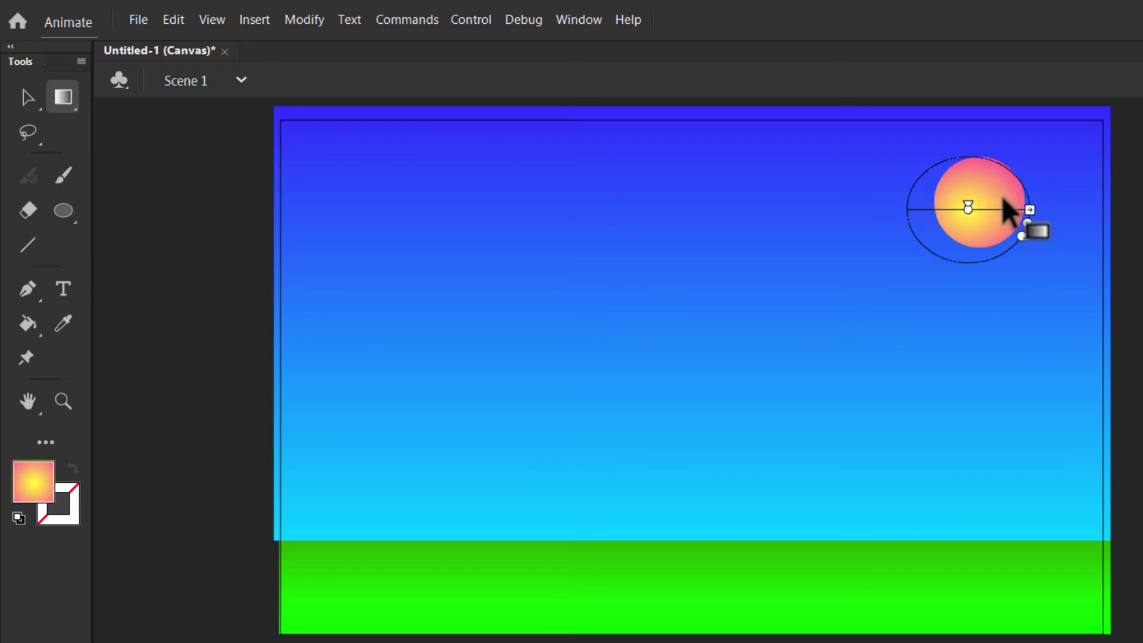
left_click_drag(970, 212, 969, 211)
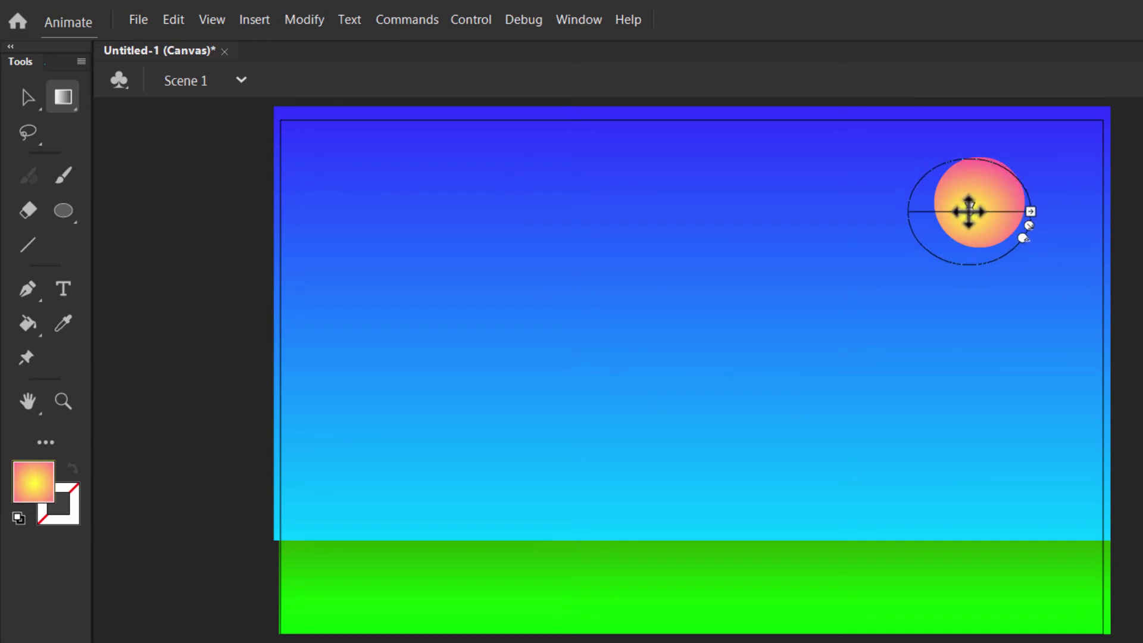
left_click(1080, 238)
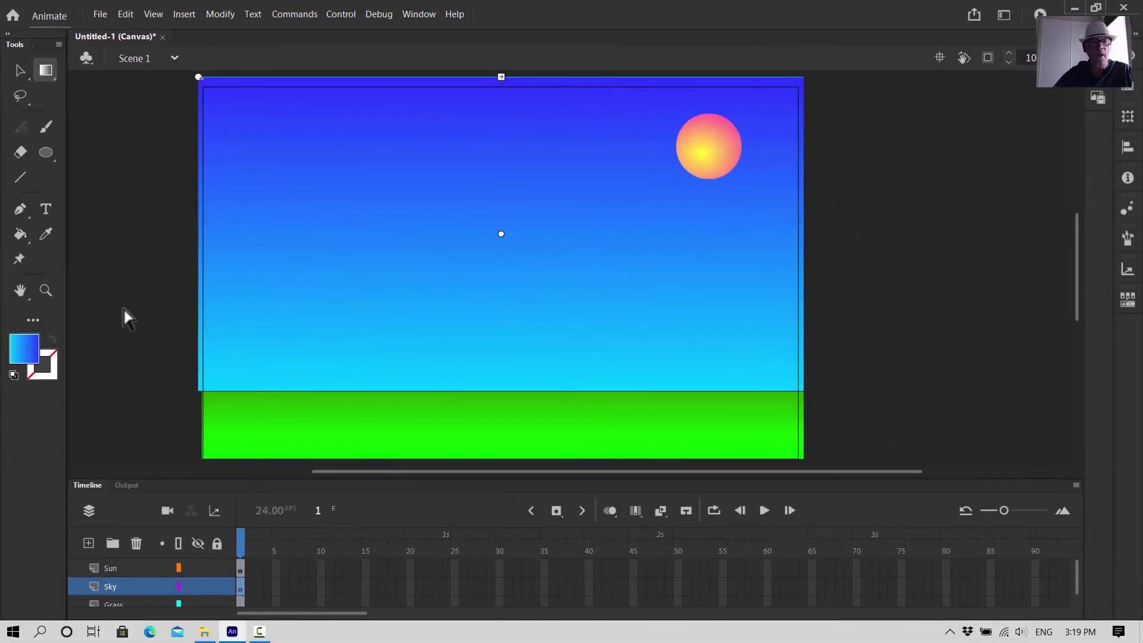
left_click(125, 315)
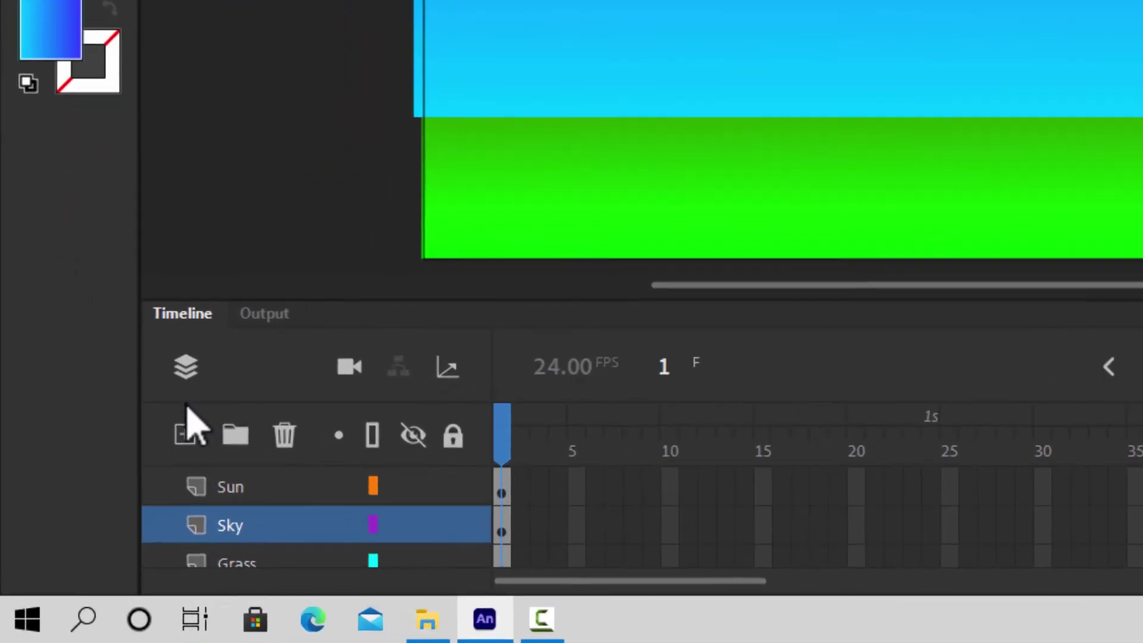
Add a new layer above Sky, name it Mountain and move it to the top of the layer stack
left_click(88, 543)
double_click(289, 505)
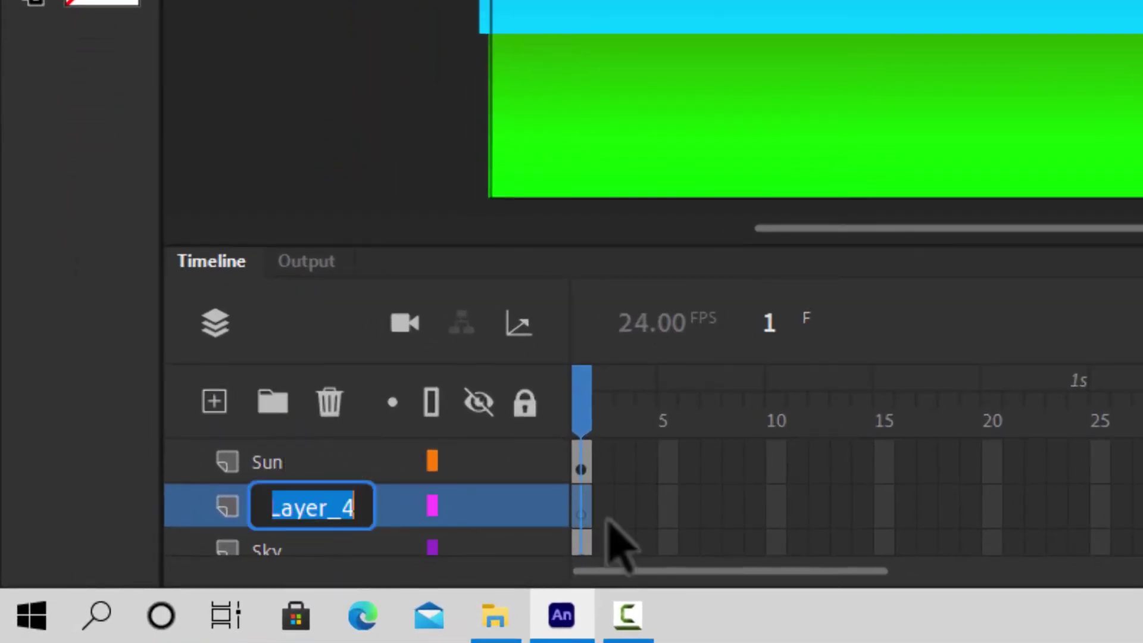
key("BackSpace")
type("Mpou")
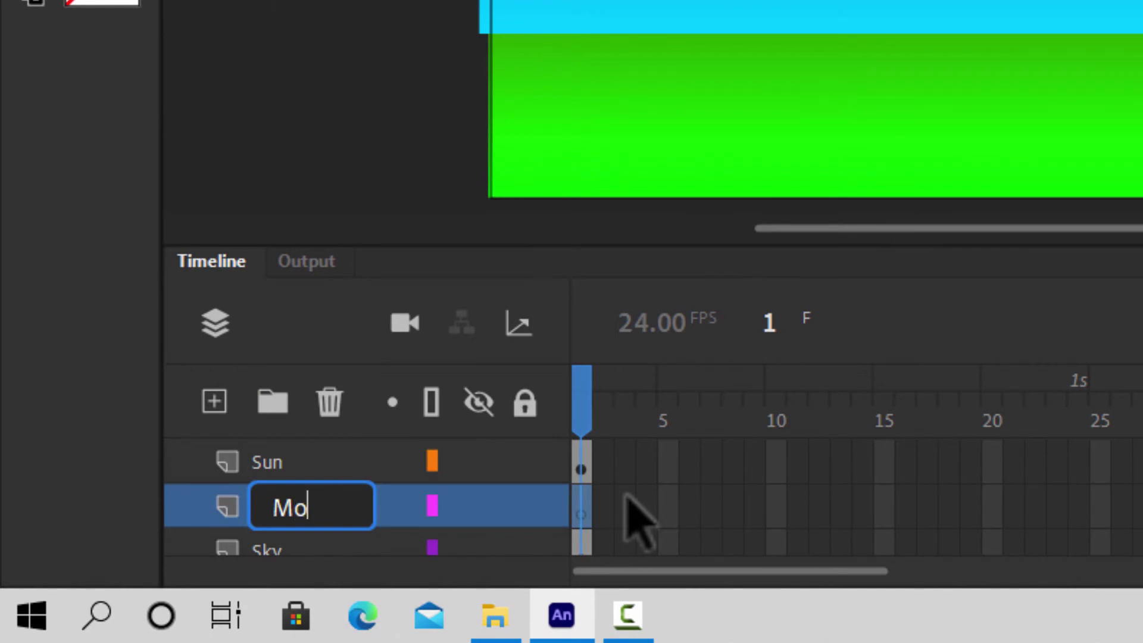
type("untain")
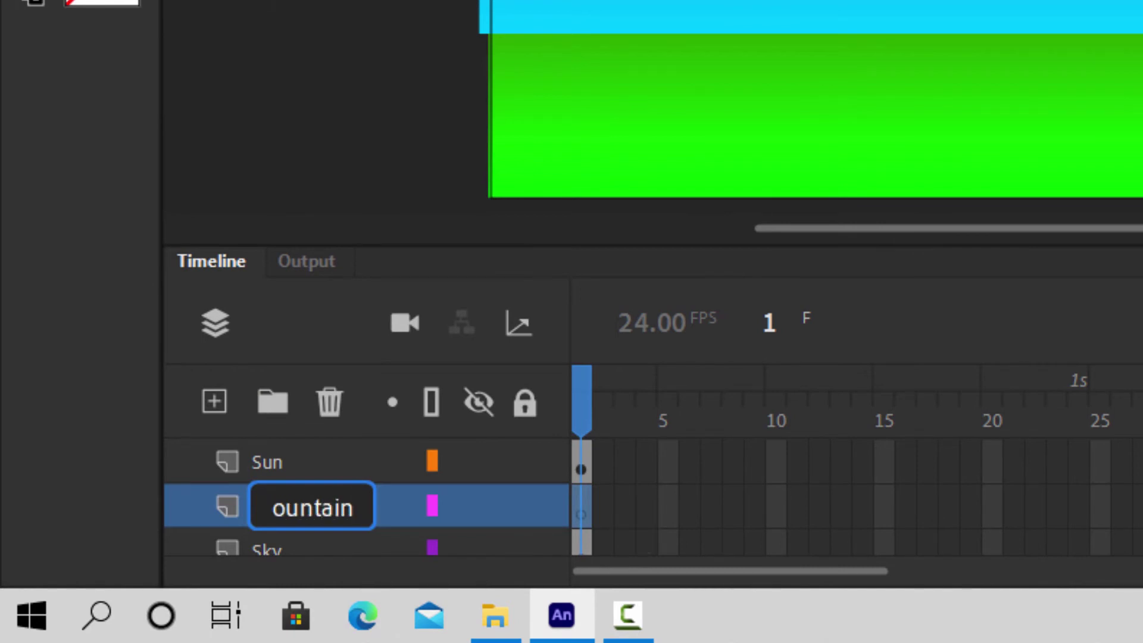
key("Return")
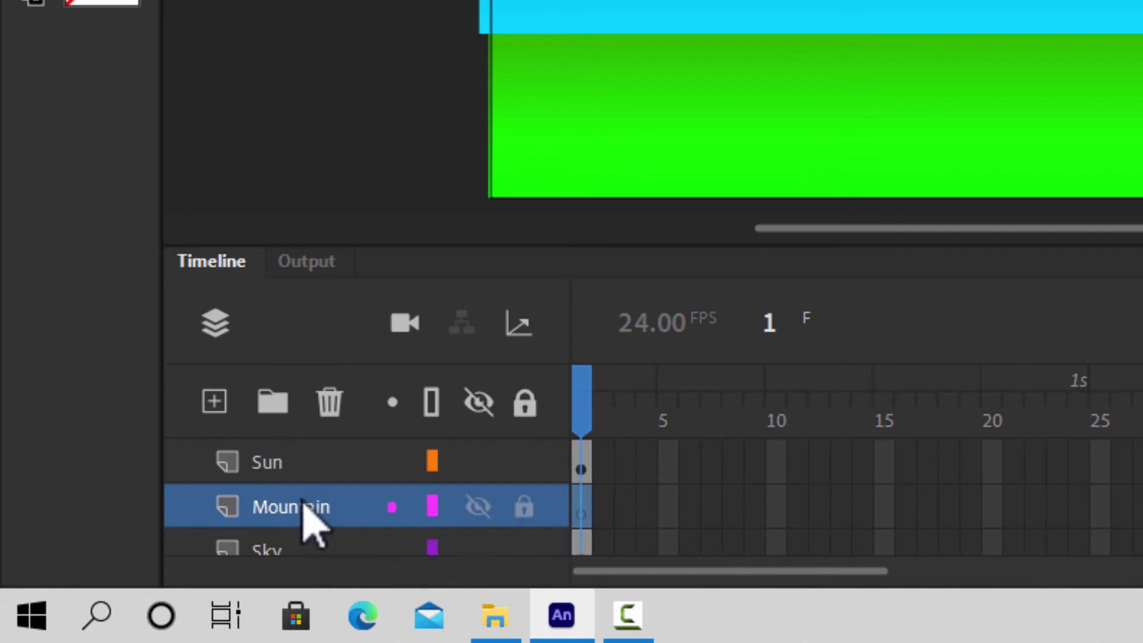
left_click_drag(302, 502, 388, 484)
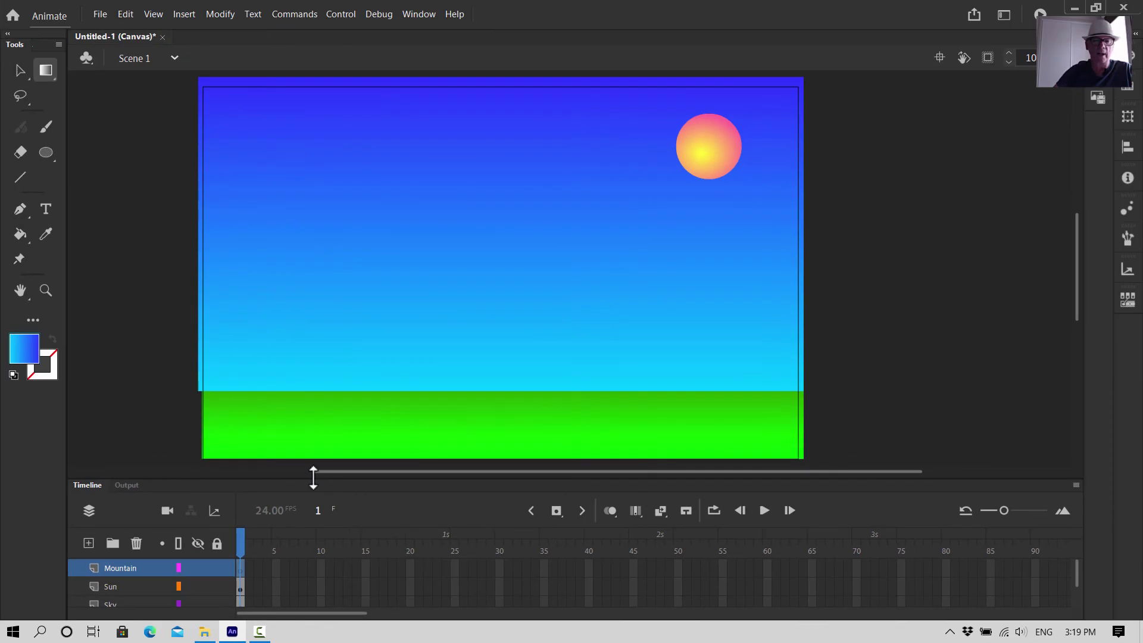
Make the timeline tall enough to list all four layers and set the stage magnification to 75%
left_click_drag(313, 476, 313, 442)
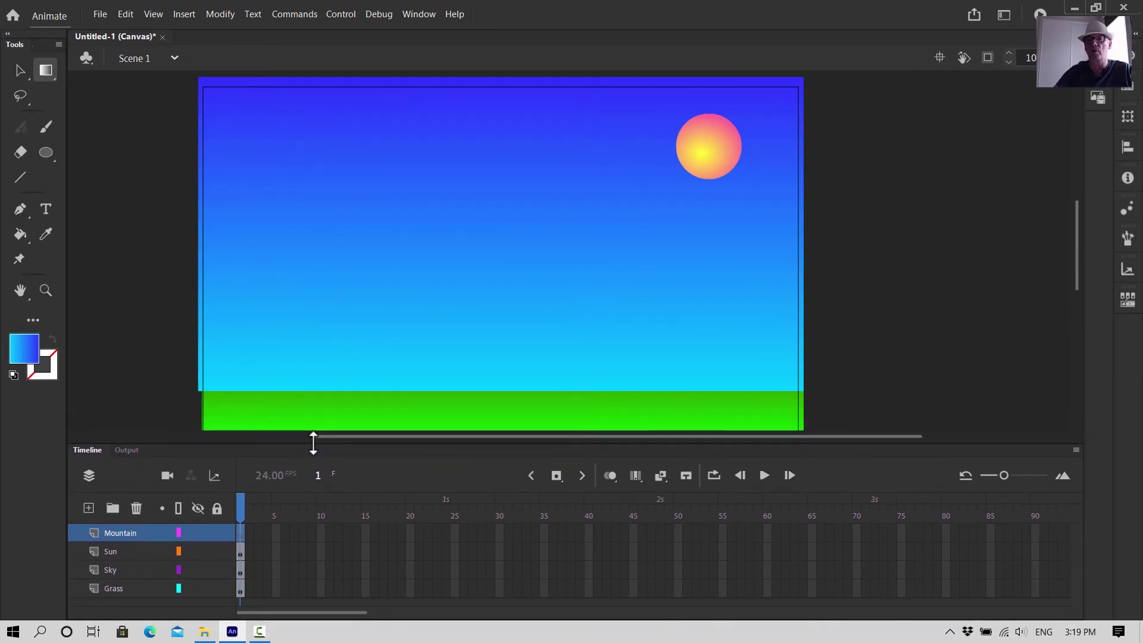
left_click(1047, 57)
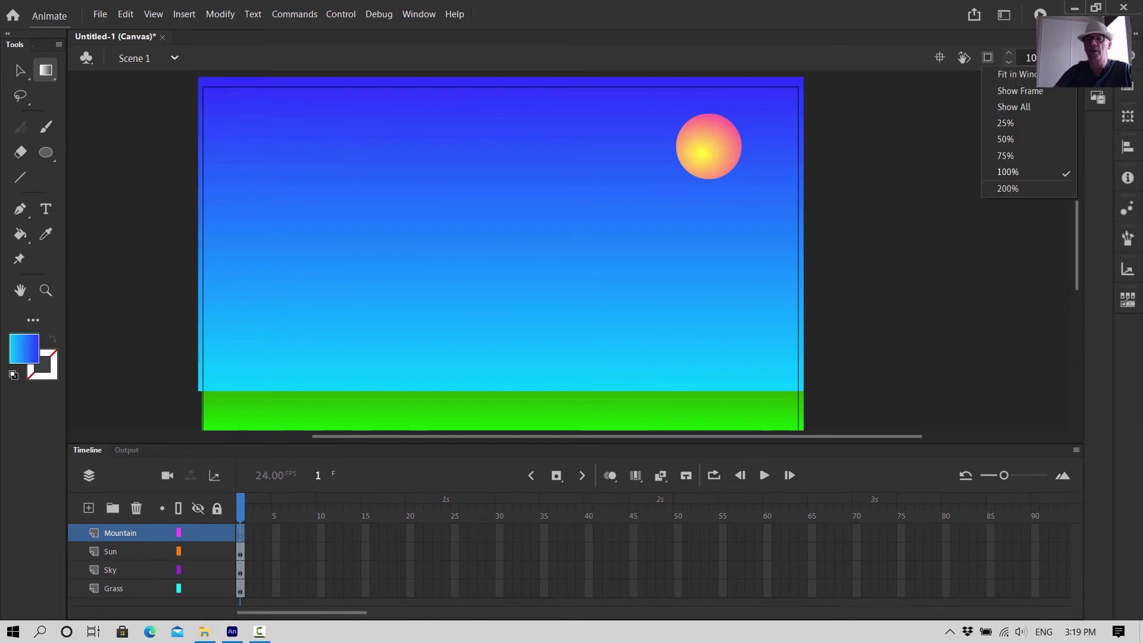
left_click(1006, 156)
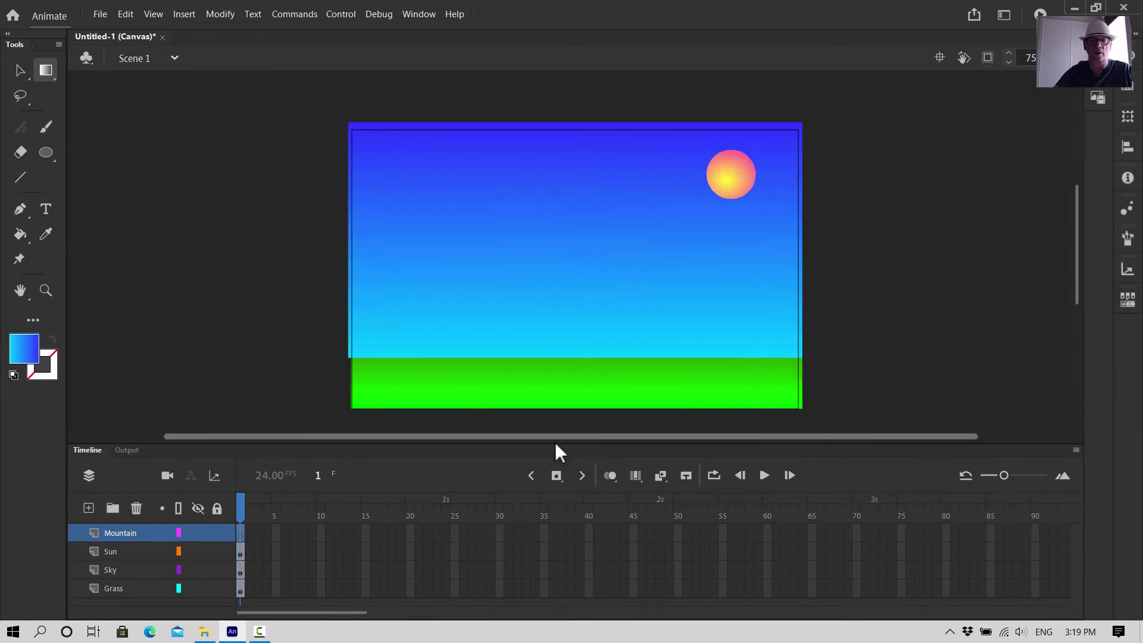
left_click_drag(534, 438, 653, 419)
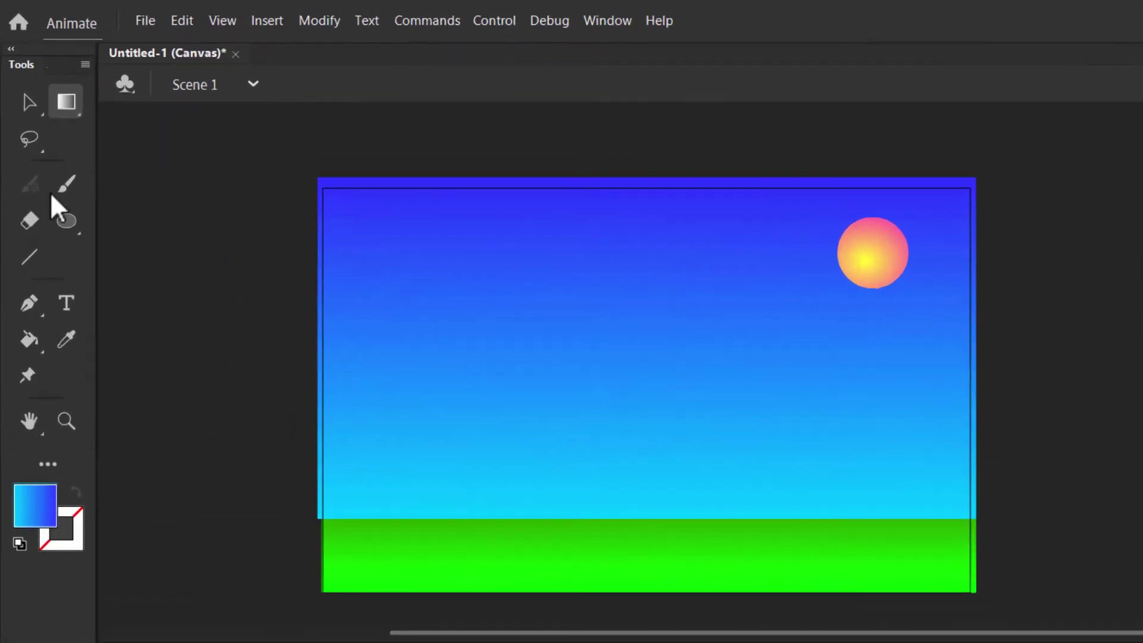
Ready the Classic Brush with a solid dark gray fill and a round brush tip
left_click(46, 126)
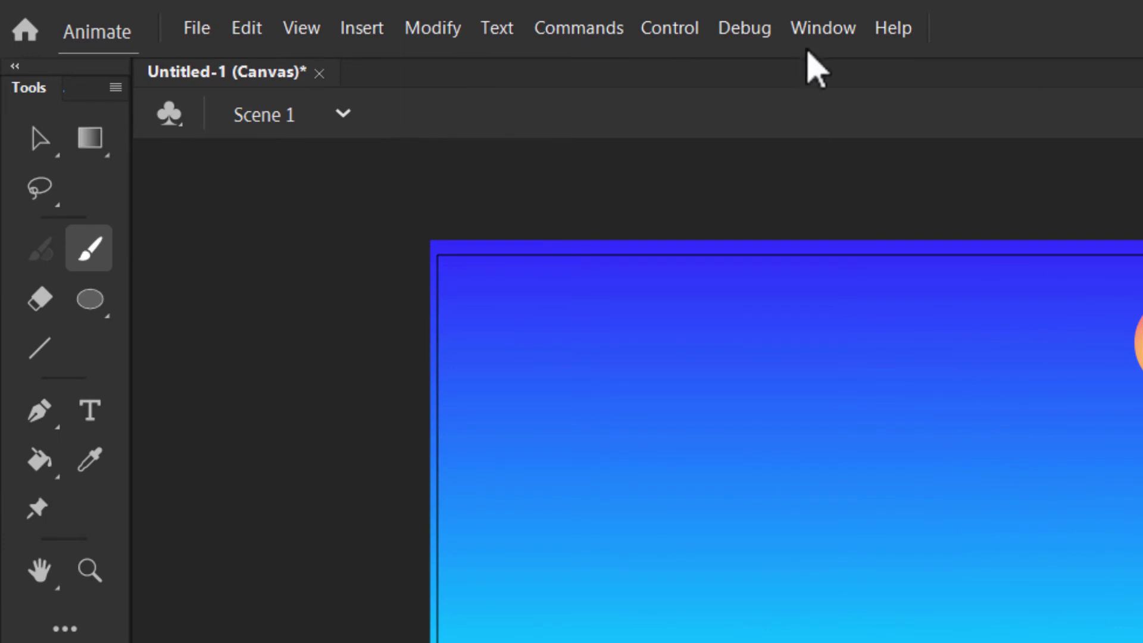
left_click(821, 29)
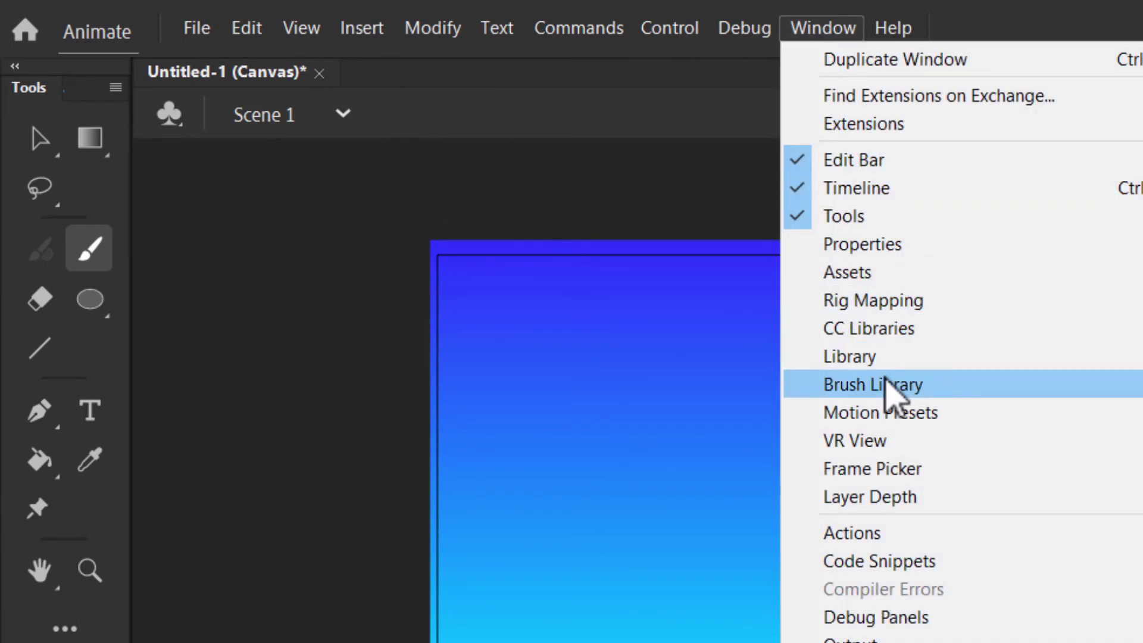
left_click(883, 246)
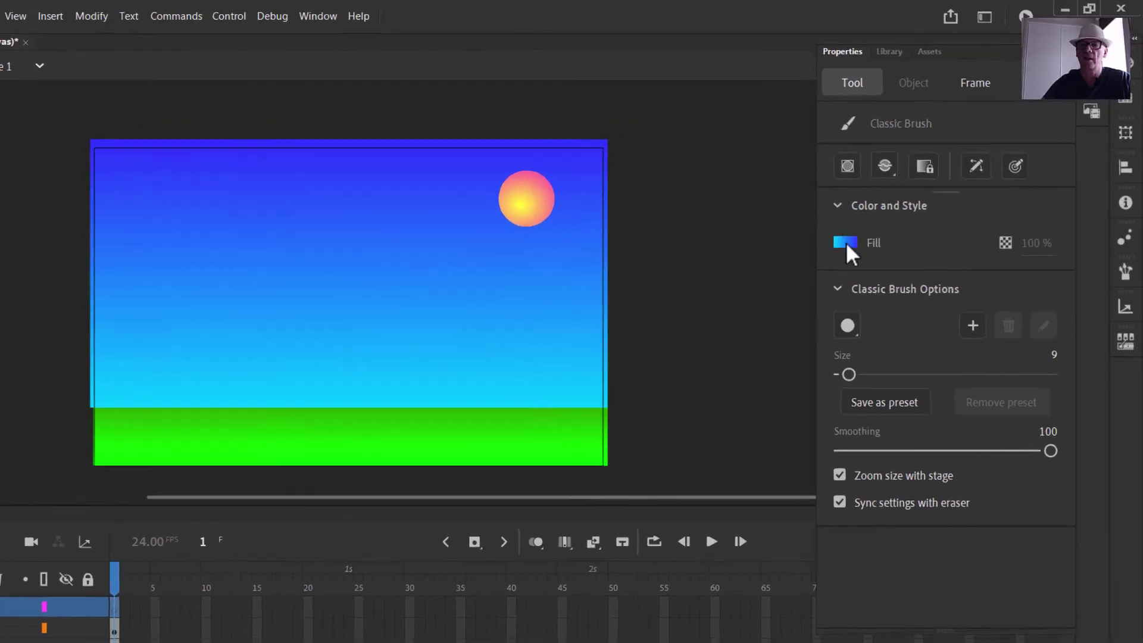
left_click(875, 212)
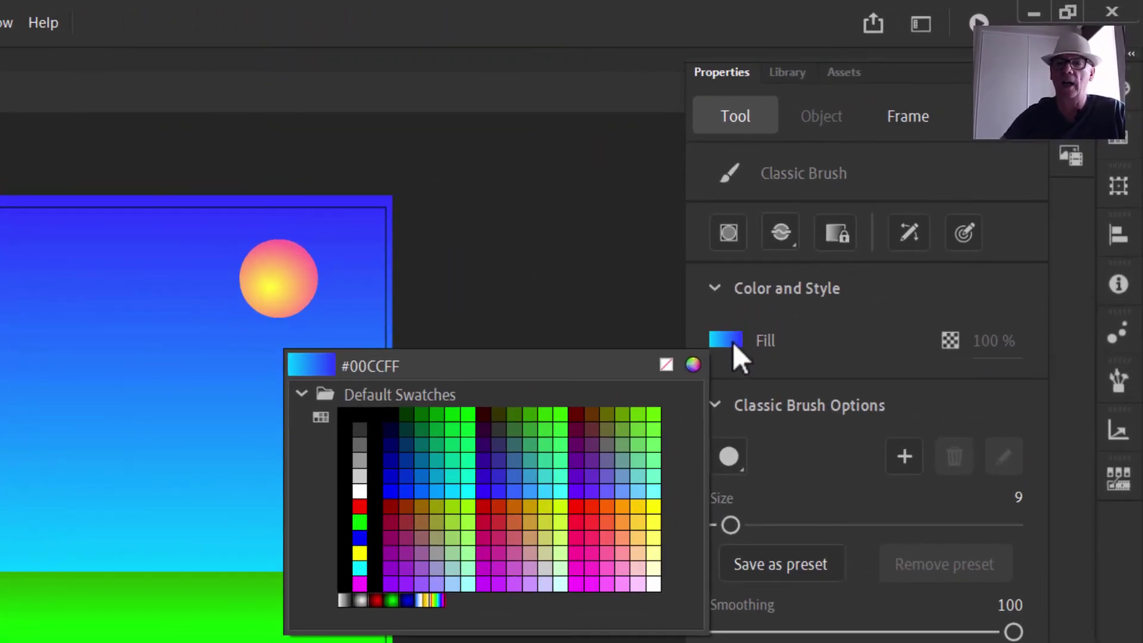
left_click(359, 444)
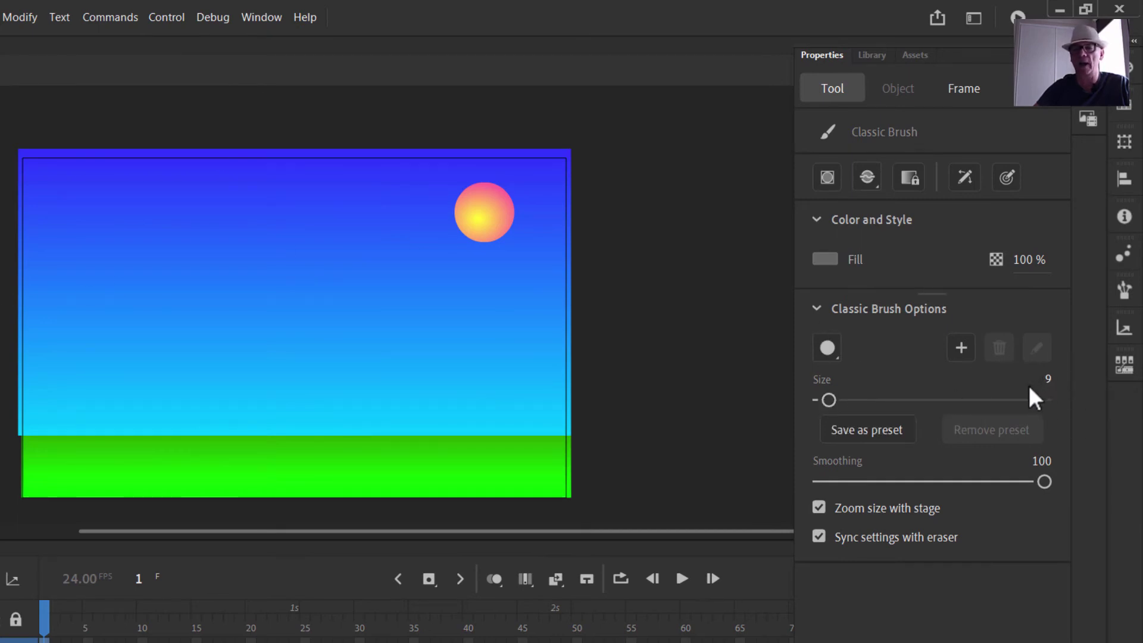
left_click(834, 349)
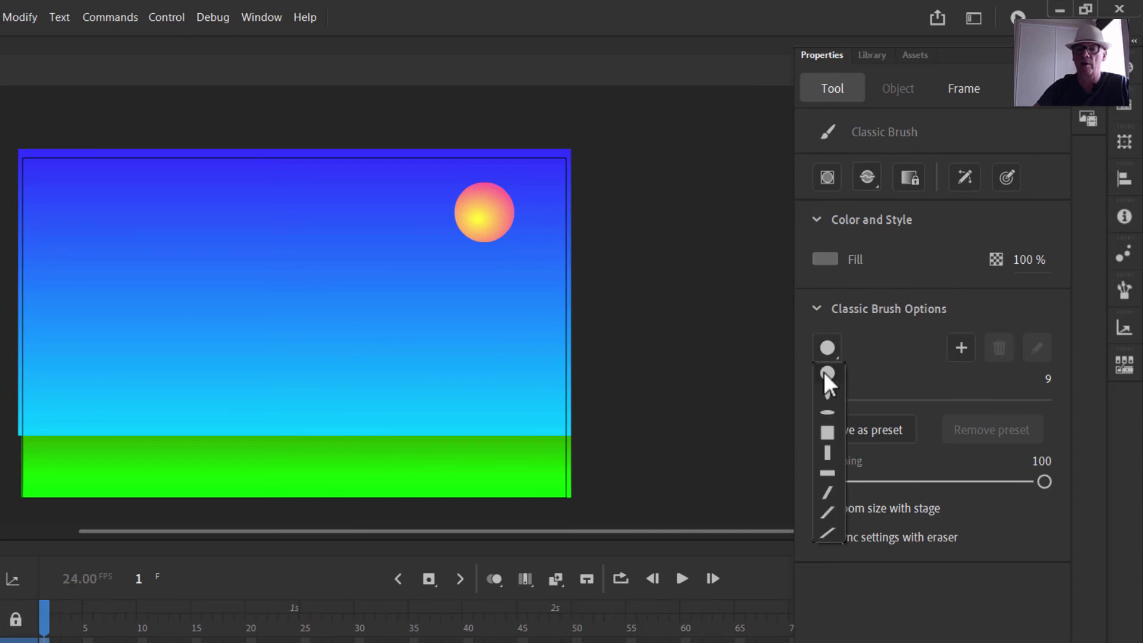
left_click(826, 373)
Paint a closed gray mountain outline across the full stage width, with a central peak, a lower right shoulder and a base along the grass
mouse_move(21, 399)
left_mouse_down()
mouse_move(138, 374)
mouse_move(237, 322)
left_mouse_up()
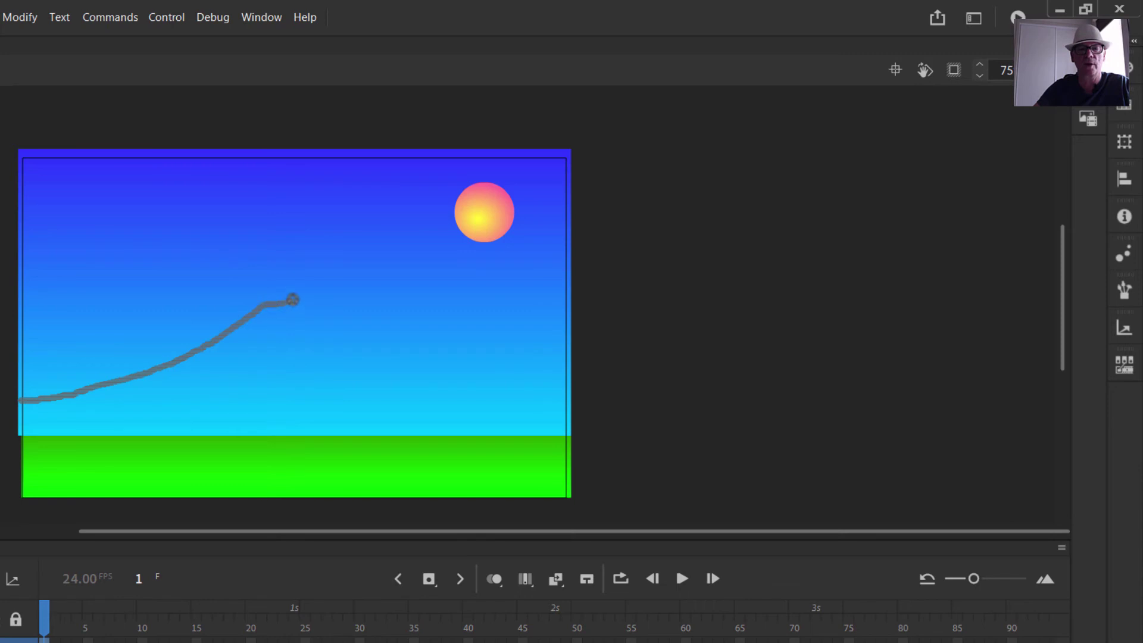
mouse_move(312, 305)
left_mouse_down()
mouse_move(373, 354)
mouse_move(547, 391)
left_mouse_up()
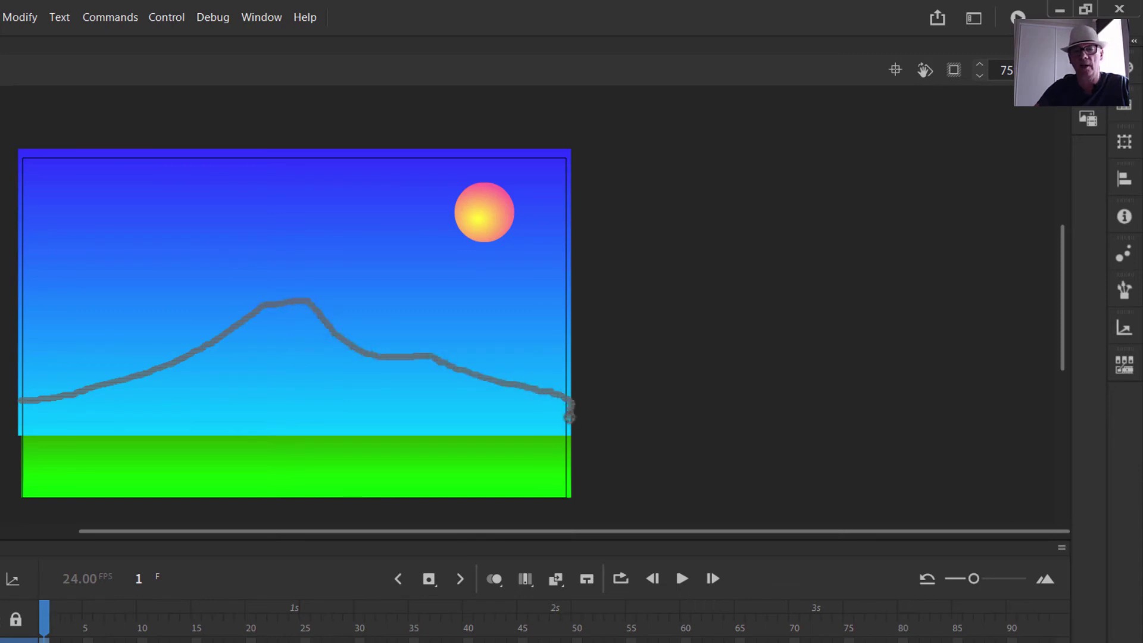
mouse_move(570, 432)
left_mouse_down()
mouse_move(29, 437)
mouse_move(16, 405)
left_mouse_up()
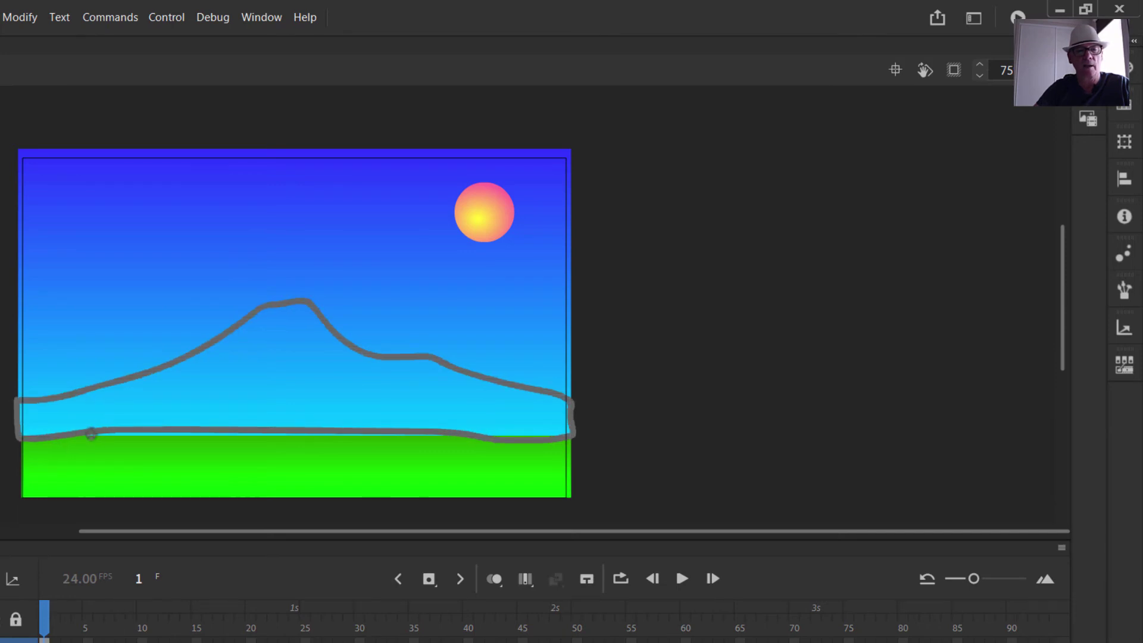
Thicken the mountain's base line along the grass and scribble gray strokes inside its left slope
left_click_drag(156, 434, 493, 440)
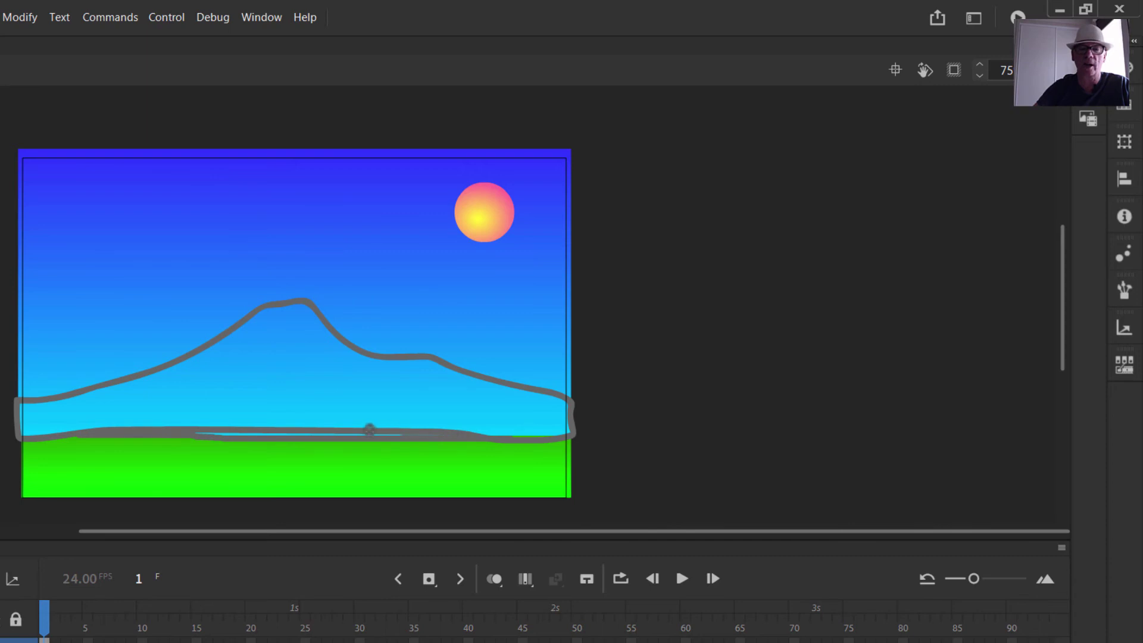
key("ctrl+z")
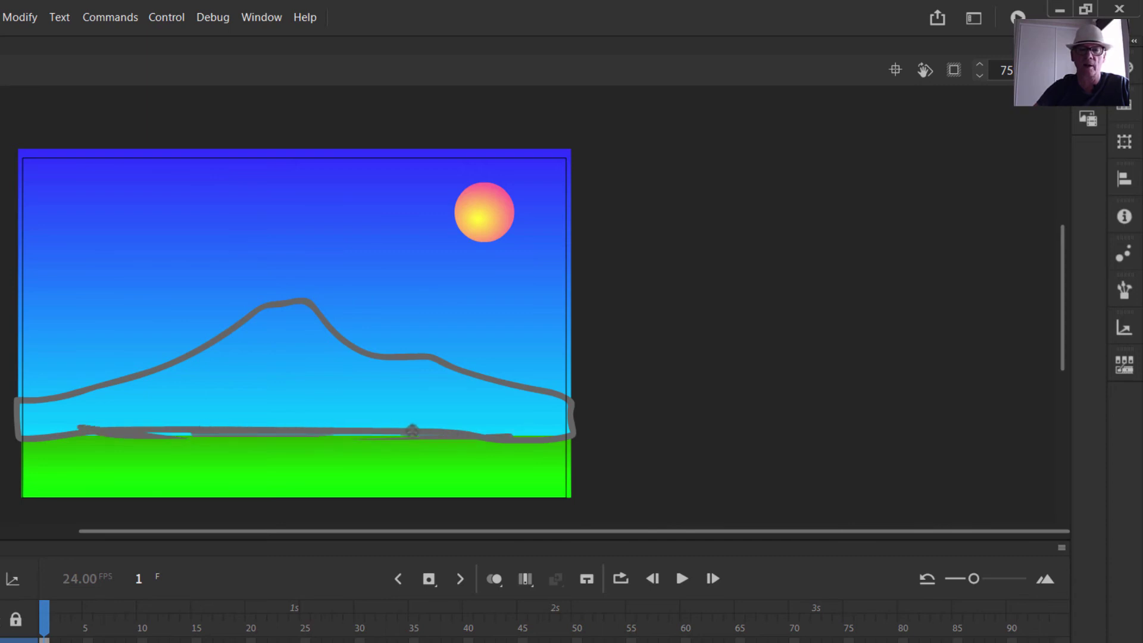
key("ctrl+z")
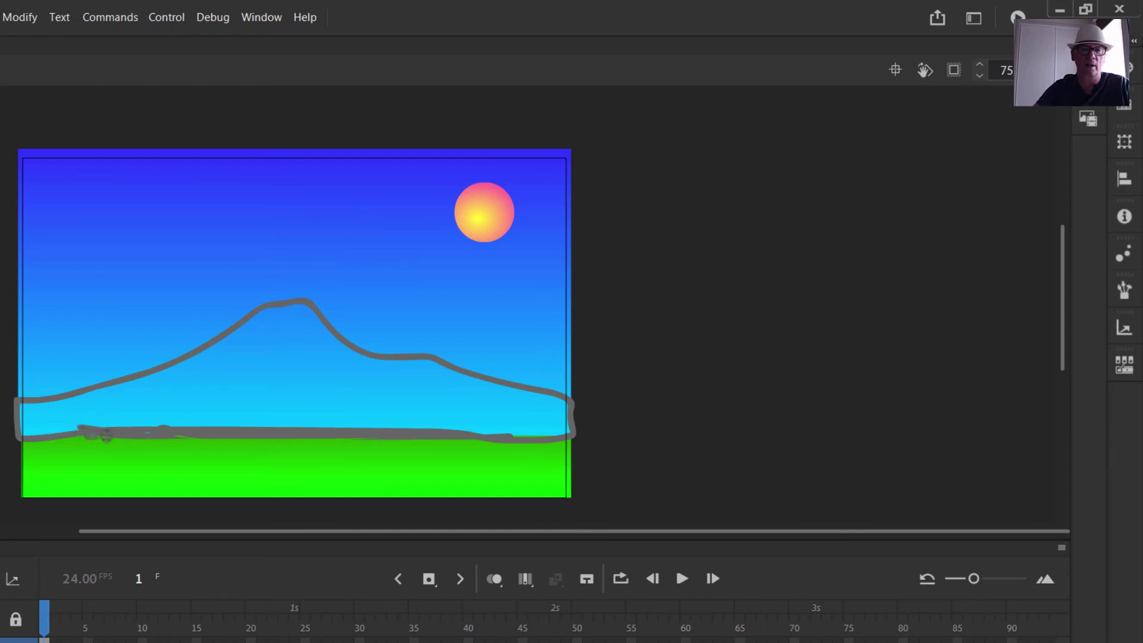
mouse_move(214, 424)
left_mouse_down()
mouse_move(199, 403)
mouse_move(172, 392)
mouse_move(210, 356)
mouse_move(83, 383)
left_mouse_up()
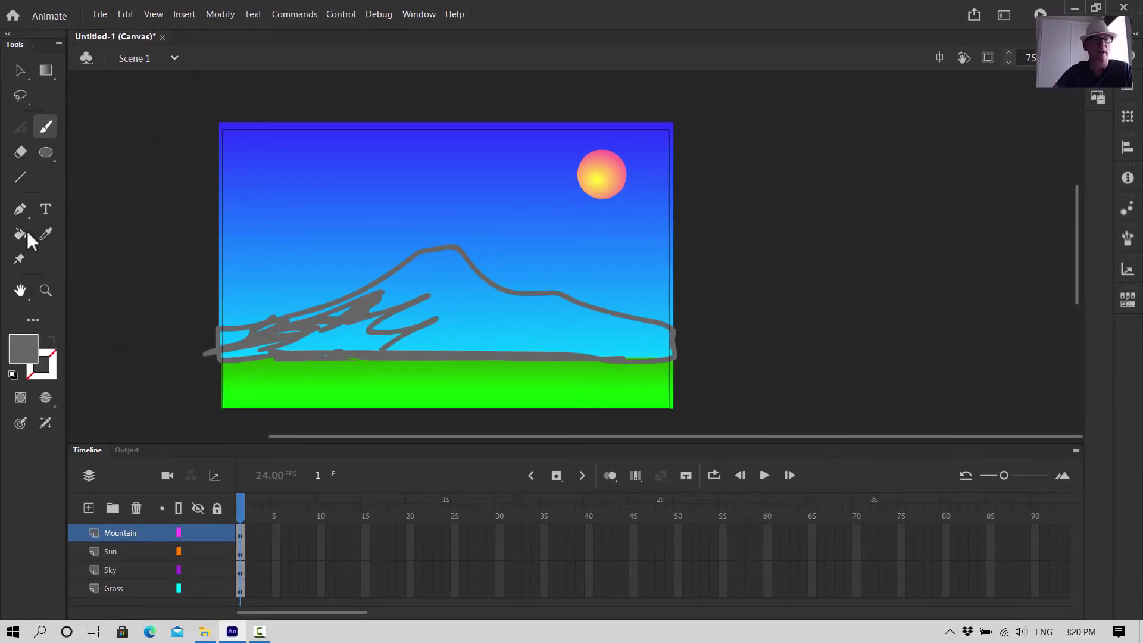
Erase the stray gray brush marks that stick out past the mountain's left end
left_click(22, 155)
mouse_move(192, 348)
left_mouse_down()
mouse_move(205, 357)
mouse_move(168, 385)
left_mouse_up()
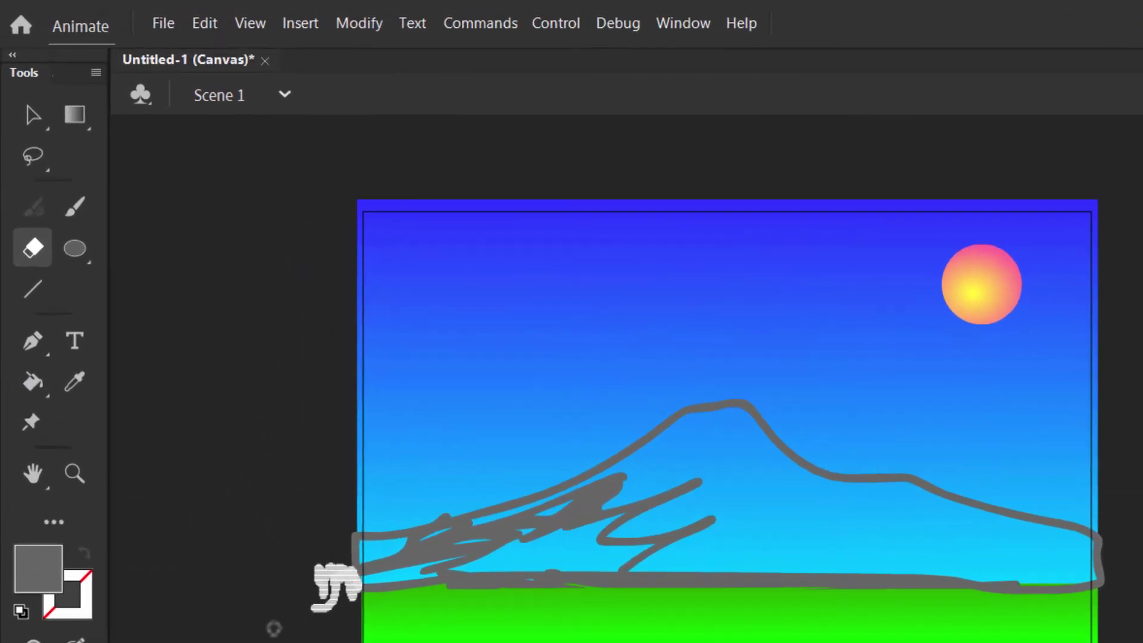
left_click_drag(274, 629, 277, 626)
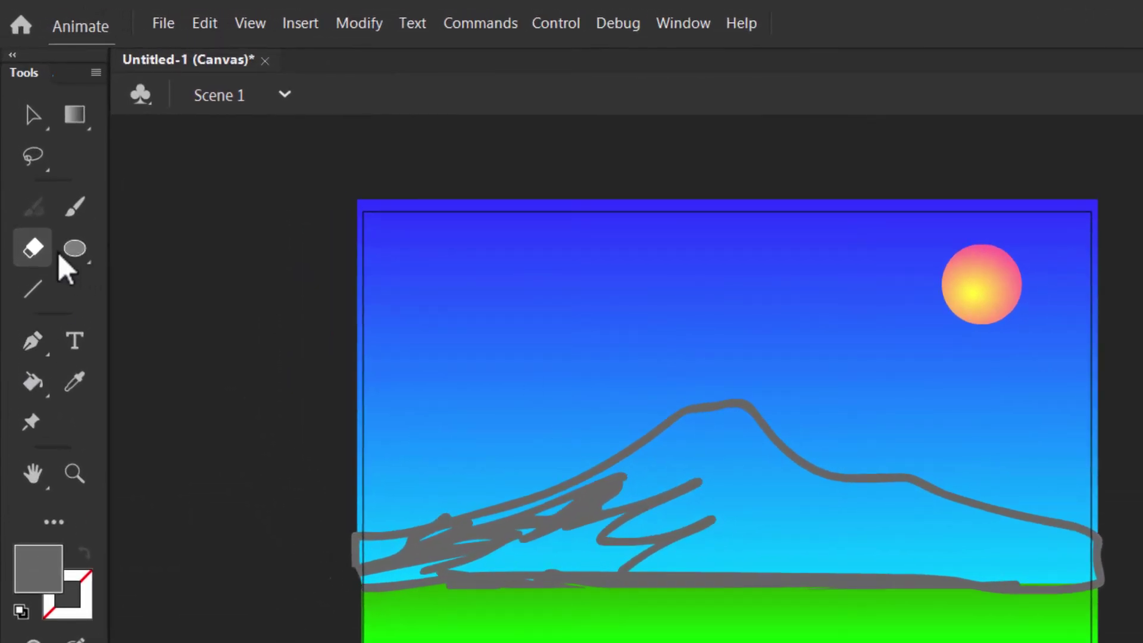
Fill the mountain's interior and the remaining gaps on its left side with the same gray using the Paint Bucket
left_click(75, 207)
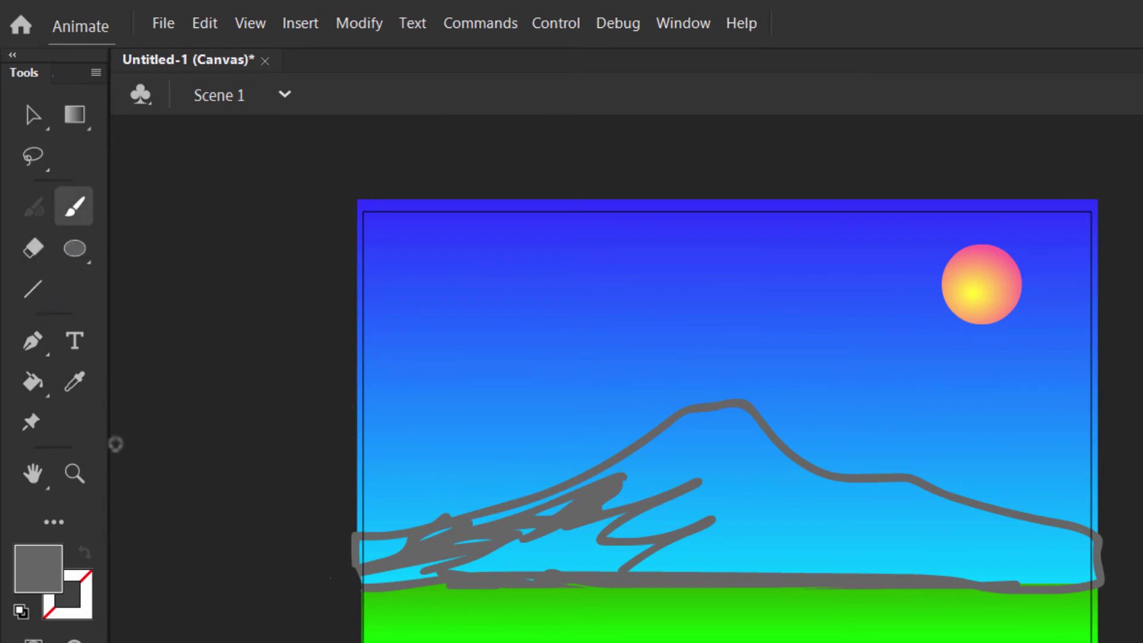
left_click(31, 375)
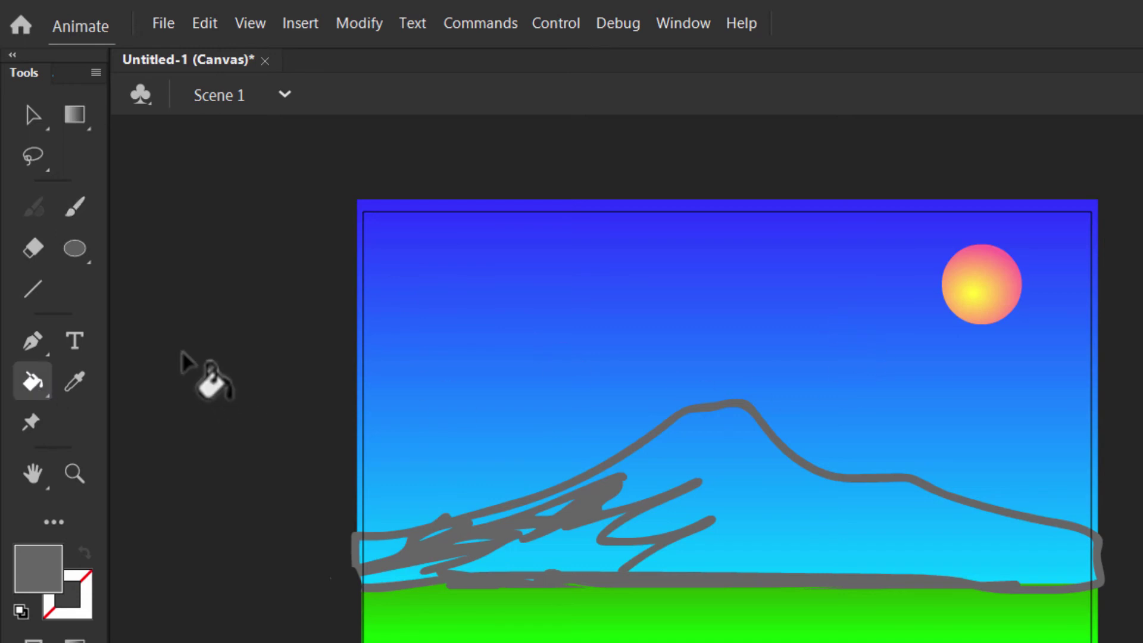
left_click(683, 23)
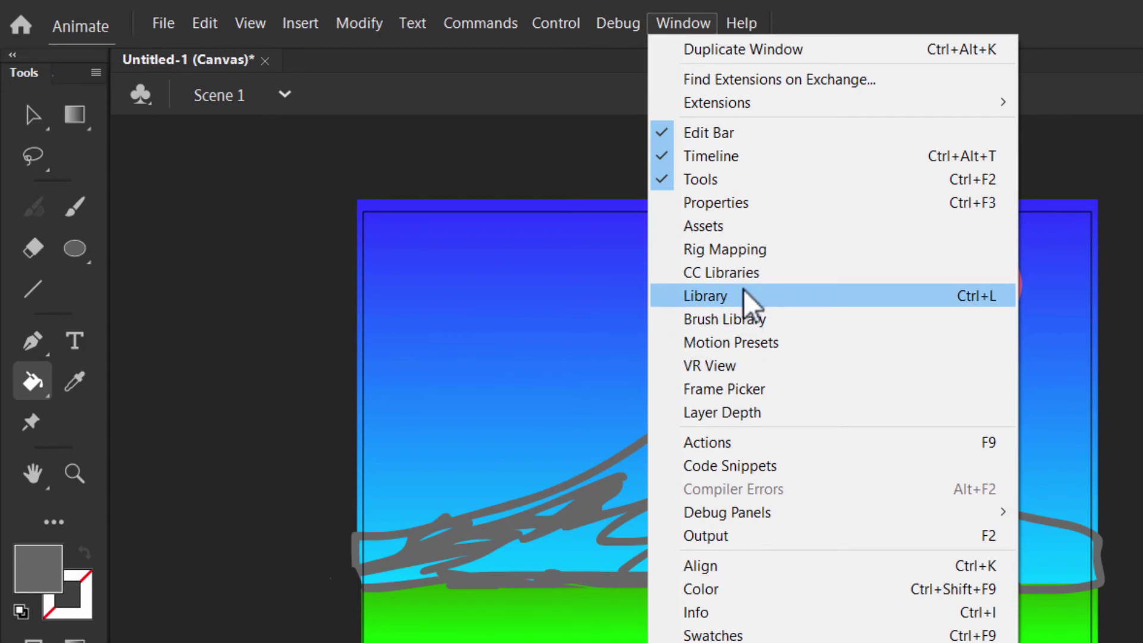
left_click(762, 202)
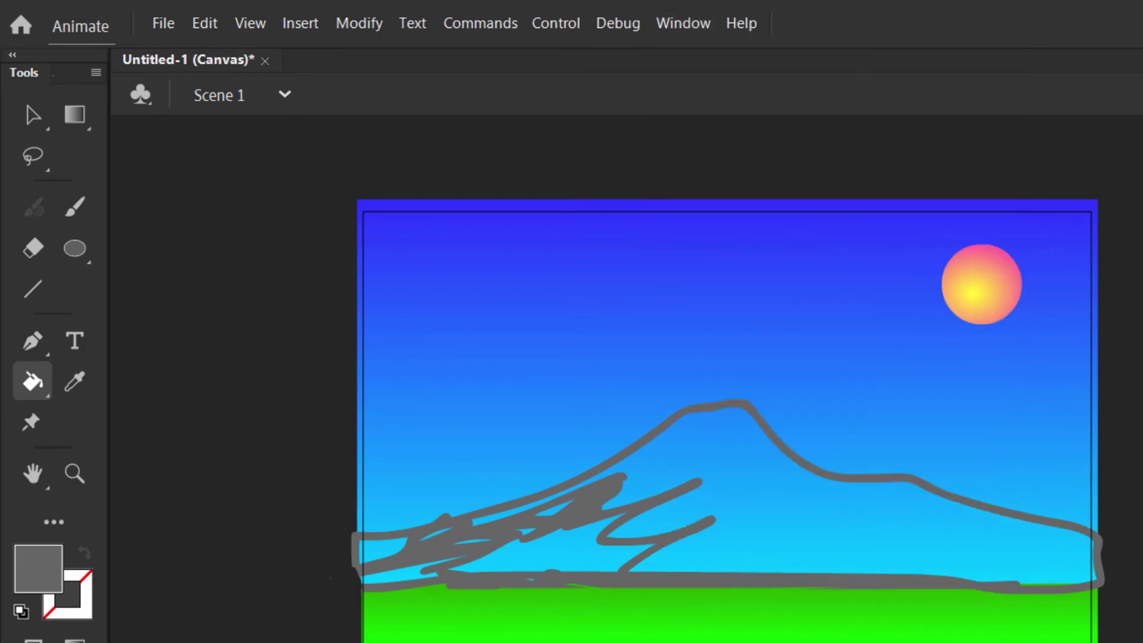
left_click(771, 506)
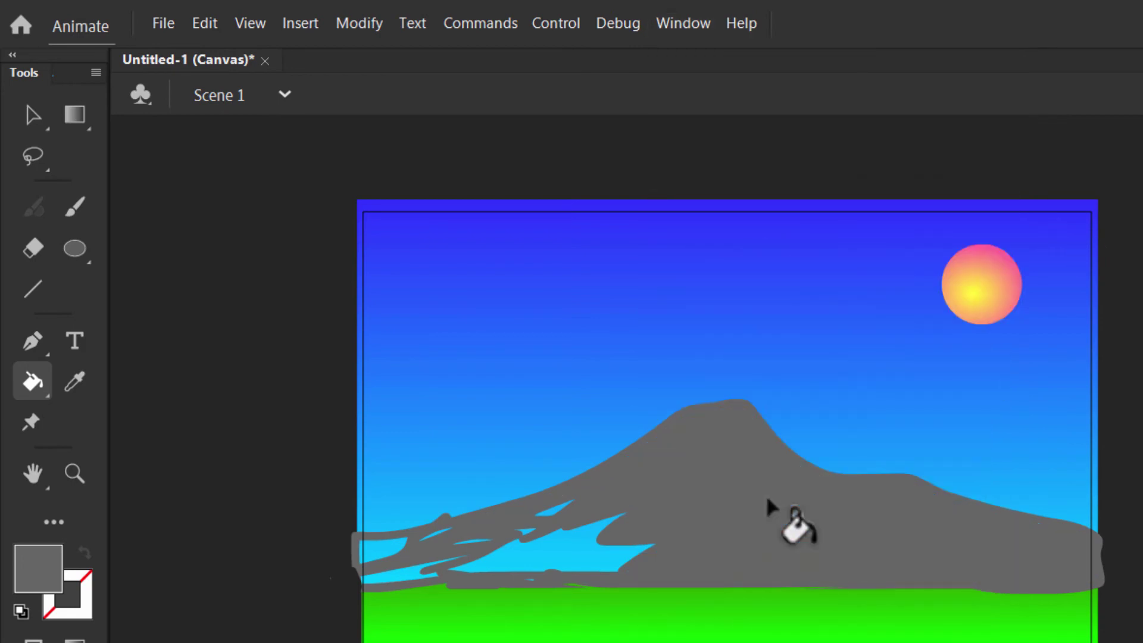
left_click(565, 550)
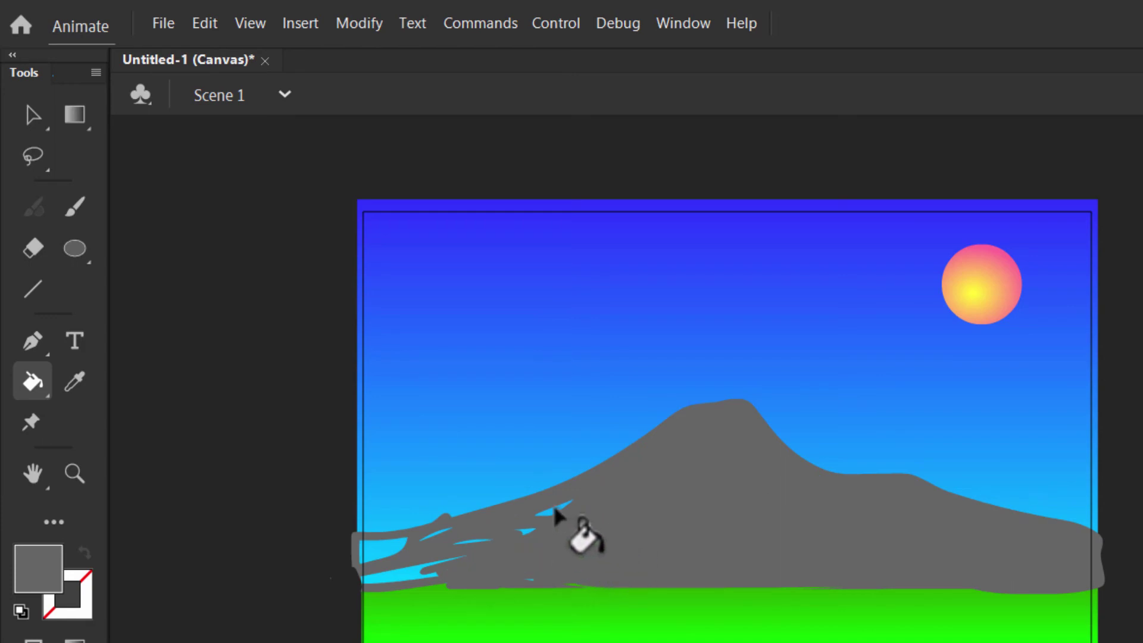
left_click(528, 531)
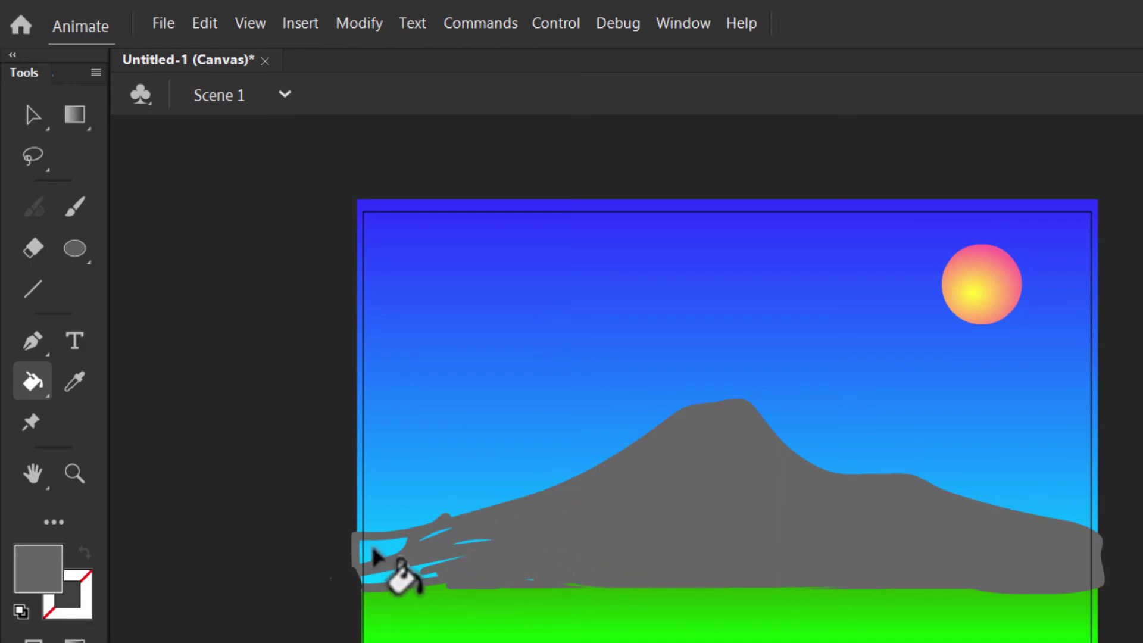
left_click(403, 544)
left_click(421, 534)
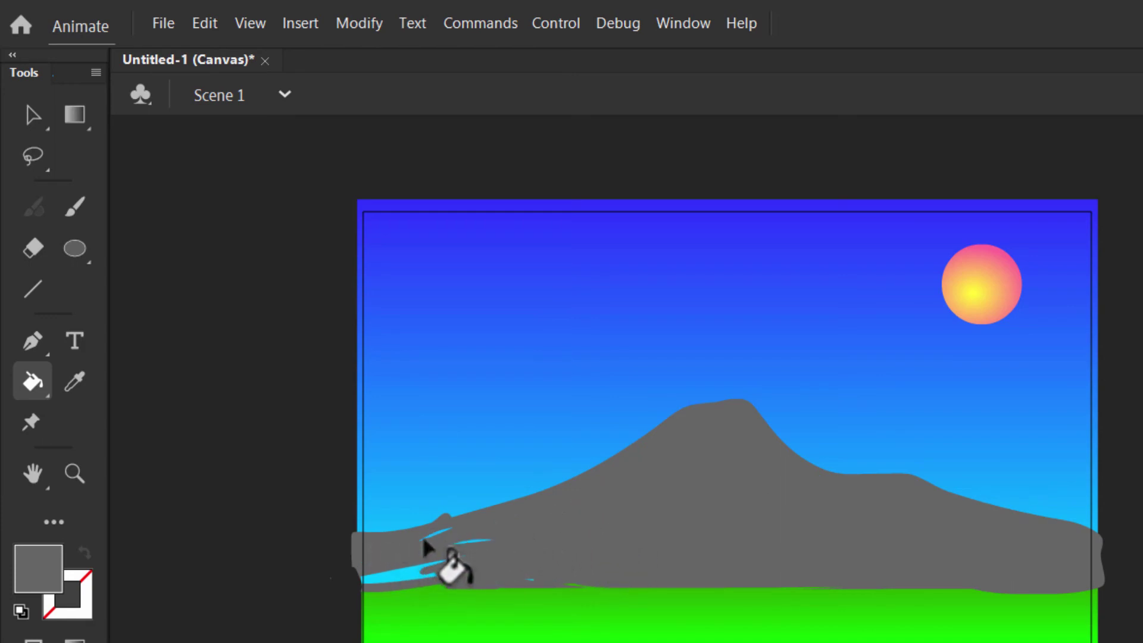
left_click(476, 542)
left_click(401, 575)
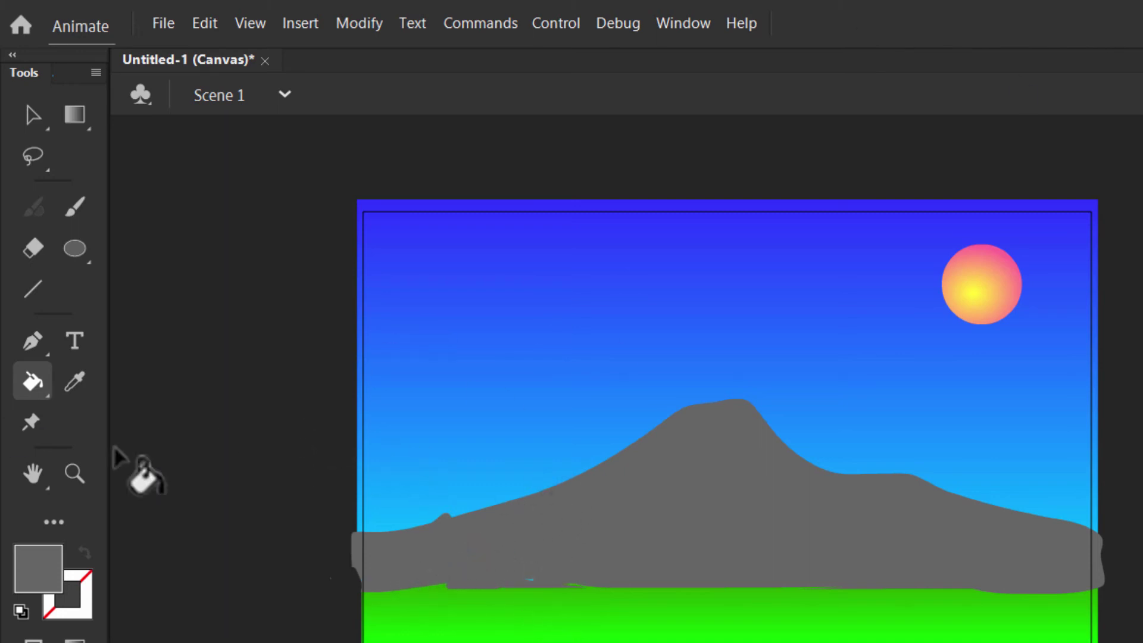
Smooth the mountain's left slope by erasing the small bump on its upper edge
left_click(37, 259)
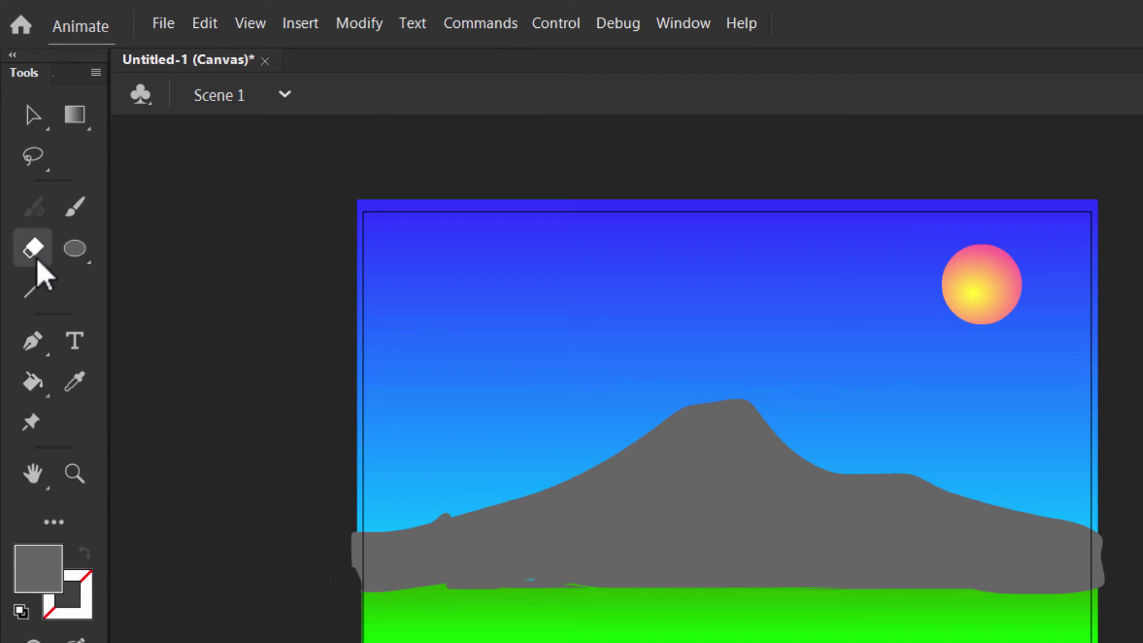
mouse_move(423, 509)
left_mouse_down()
mouse_move(454, 512)
mouse_move(406, 515)
left_mouse_up()
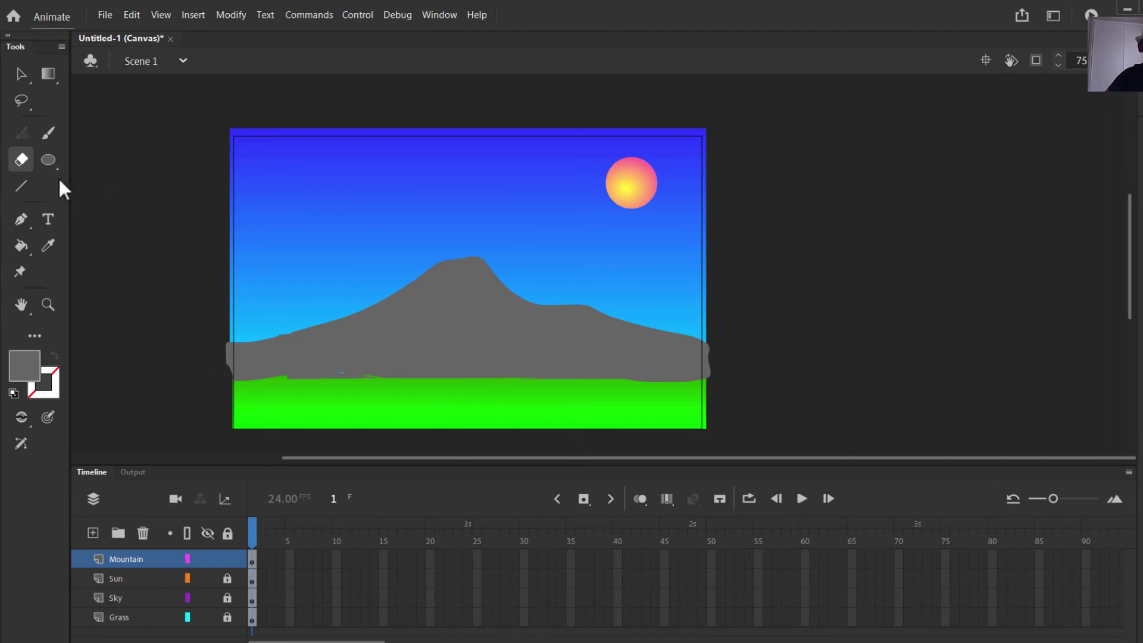
Paint a closed snowcap outline with a jagged lower edge on the mountain's peak using the Classic Brush in white
left_click(45, 136)
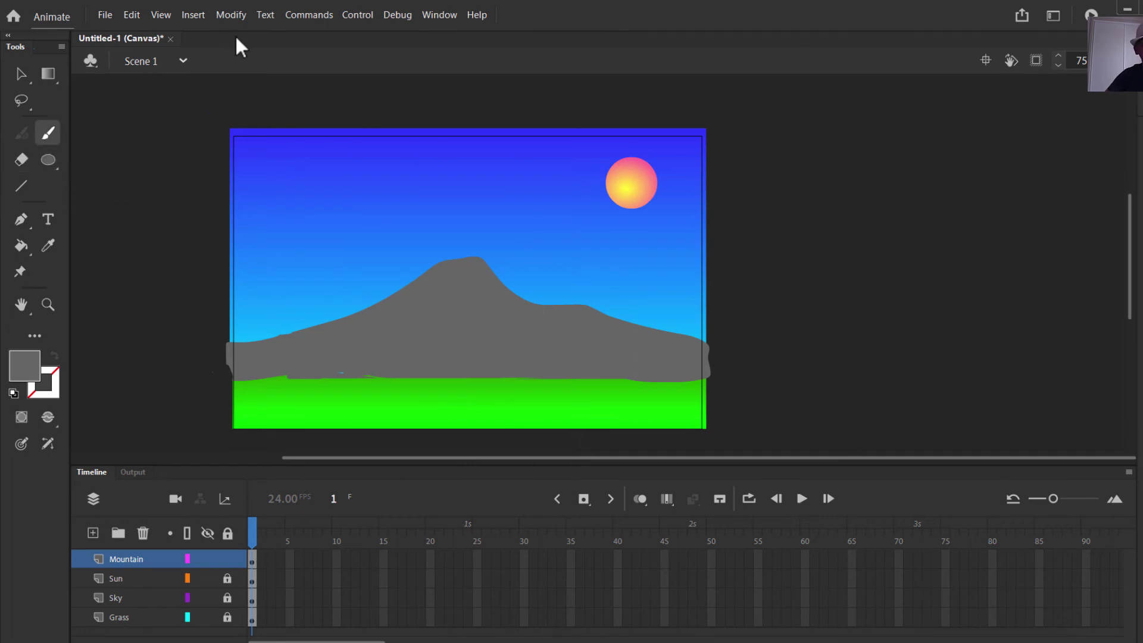
left_click(424, 13)
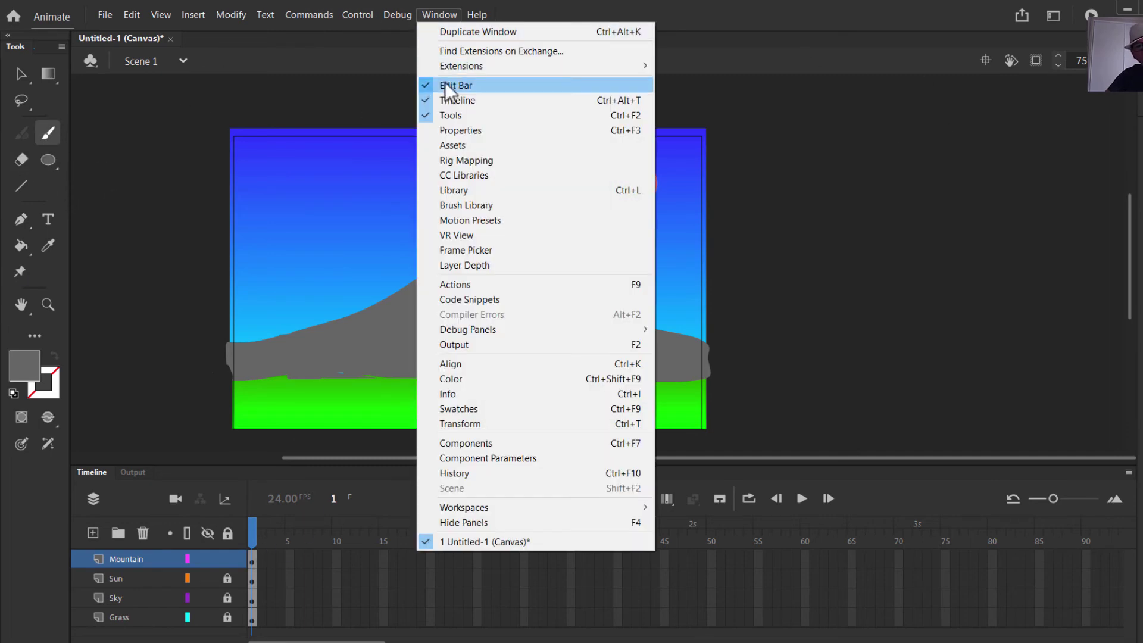
left_click(448, 128)
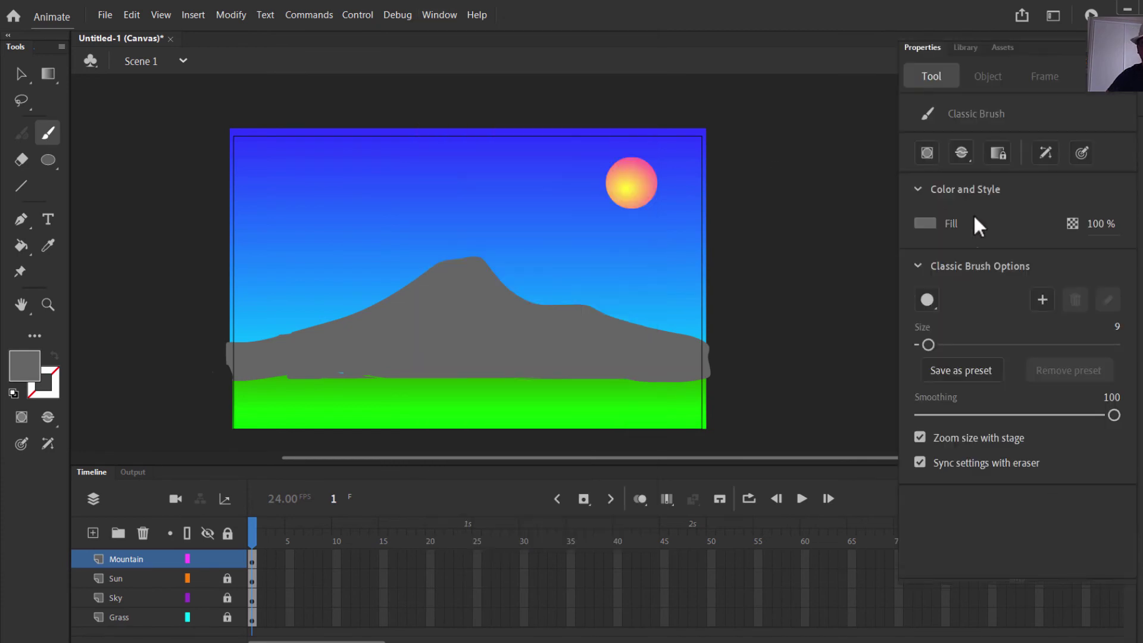
left_click(924, 223)
left_click(683, 309)
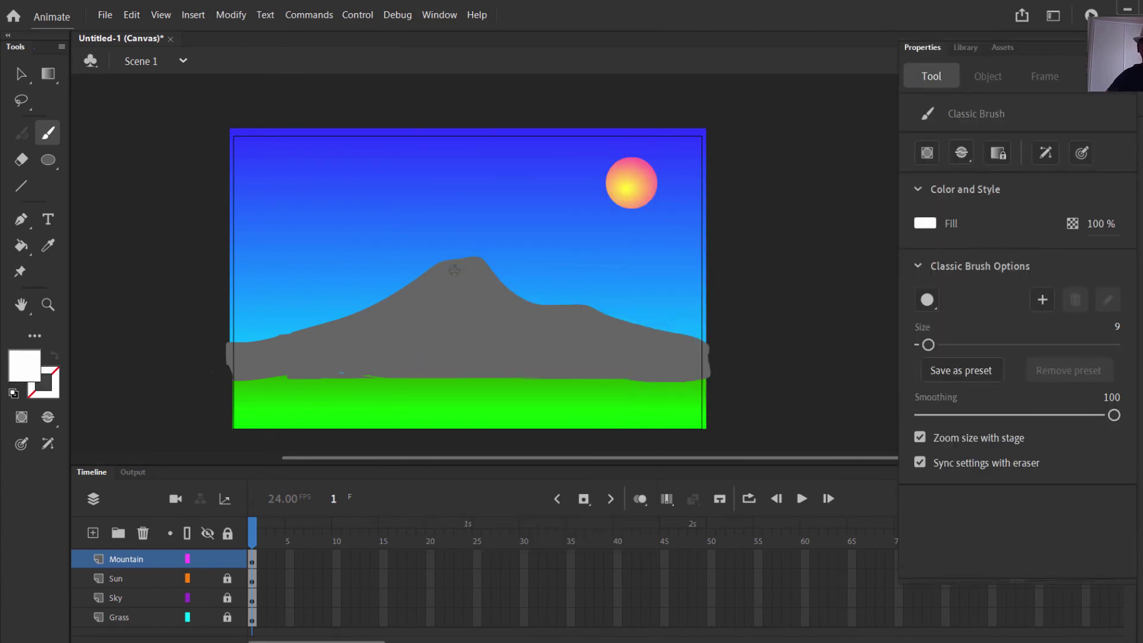
key("ctrl+F3")
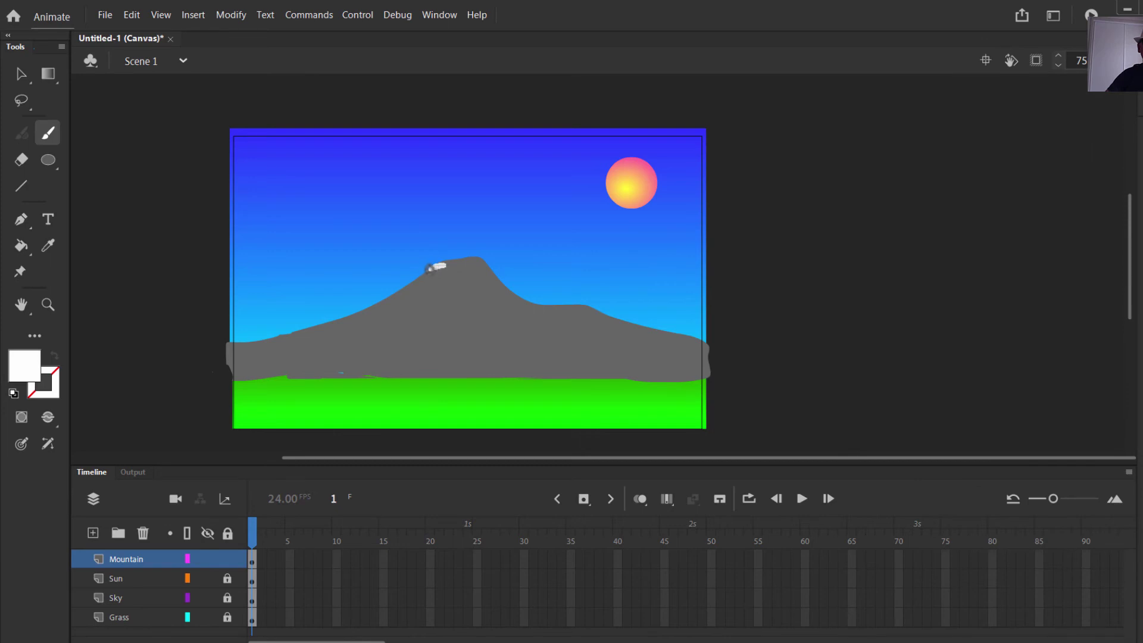
mouse_move(409, 298)
left_mouse_down()
mouse_move(433, 288)
mouse_move(441, 295)
mouse_move(450, 281)
mouse_move(468, 297)
left_mouse_up()
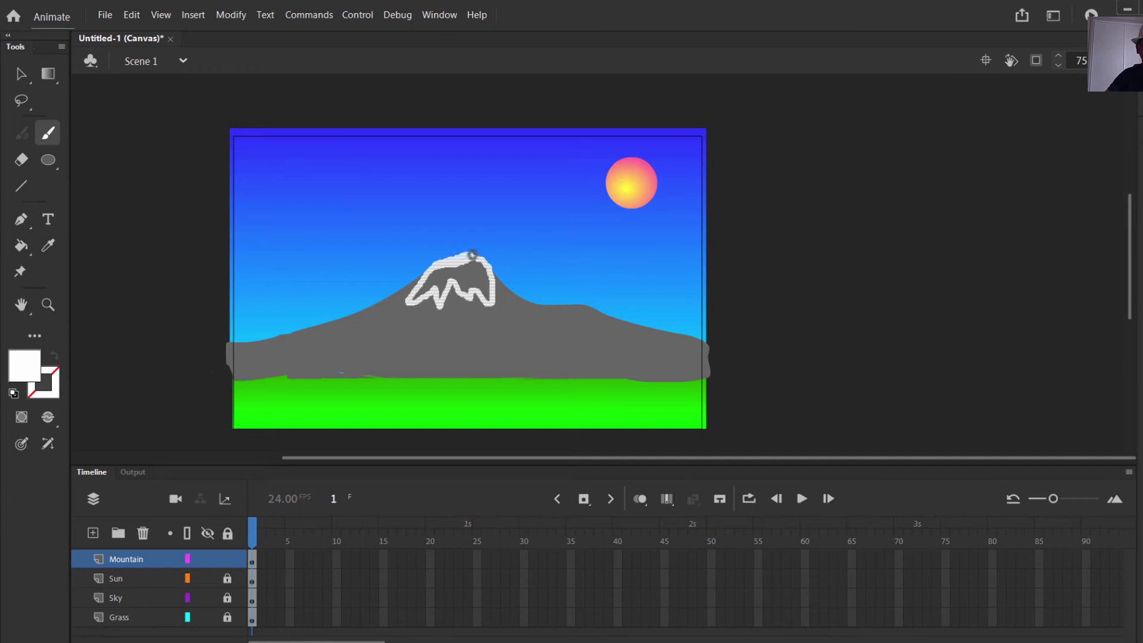
left_click_drag(472, 255, 476, 256)
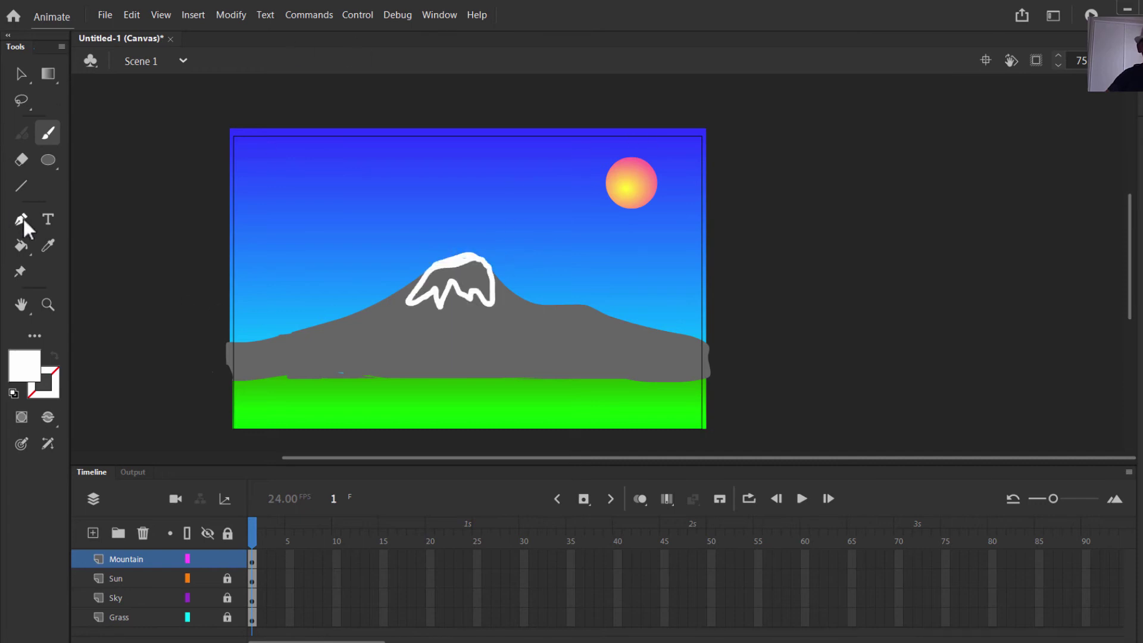
Fill the inside of the snowcap outline with white using the Paint Bucket
left_click(20, 244)
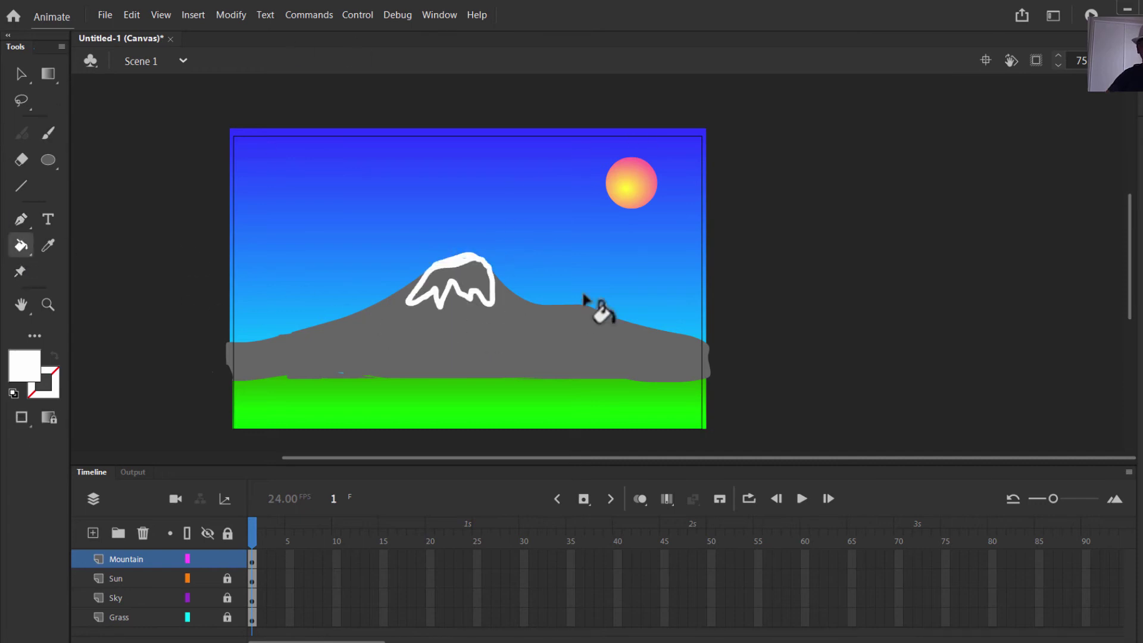
left_click(439, 14)
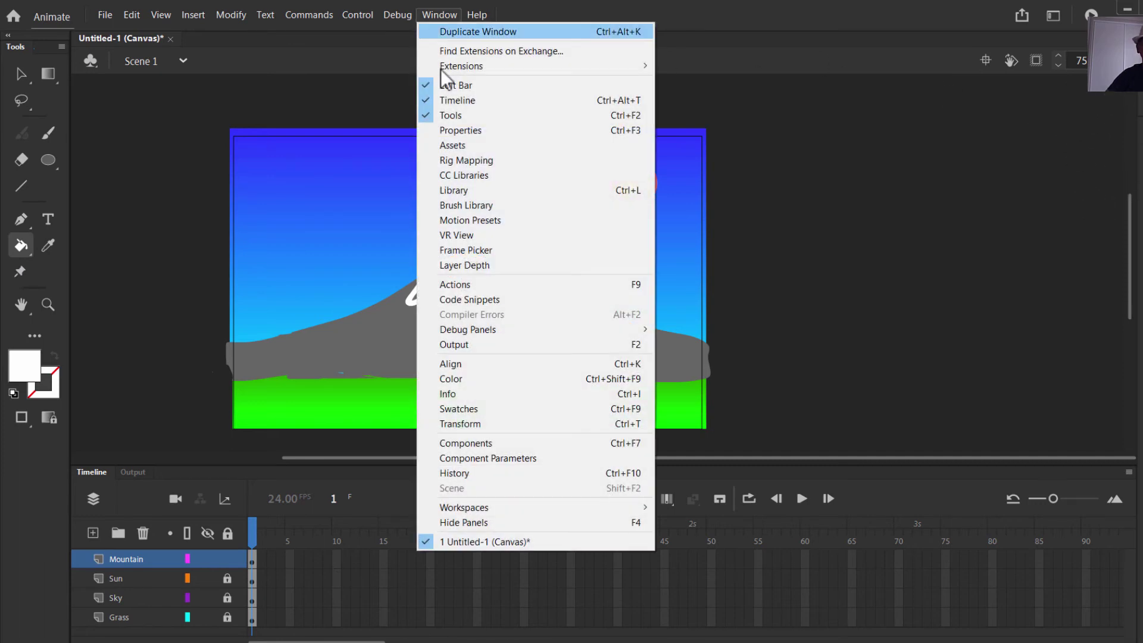
left_click(457, 136)
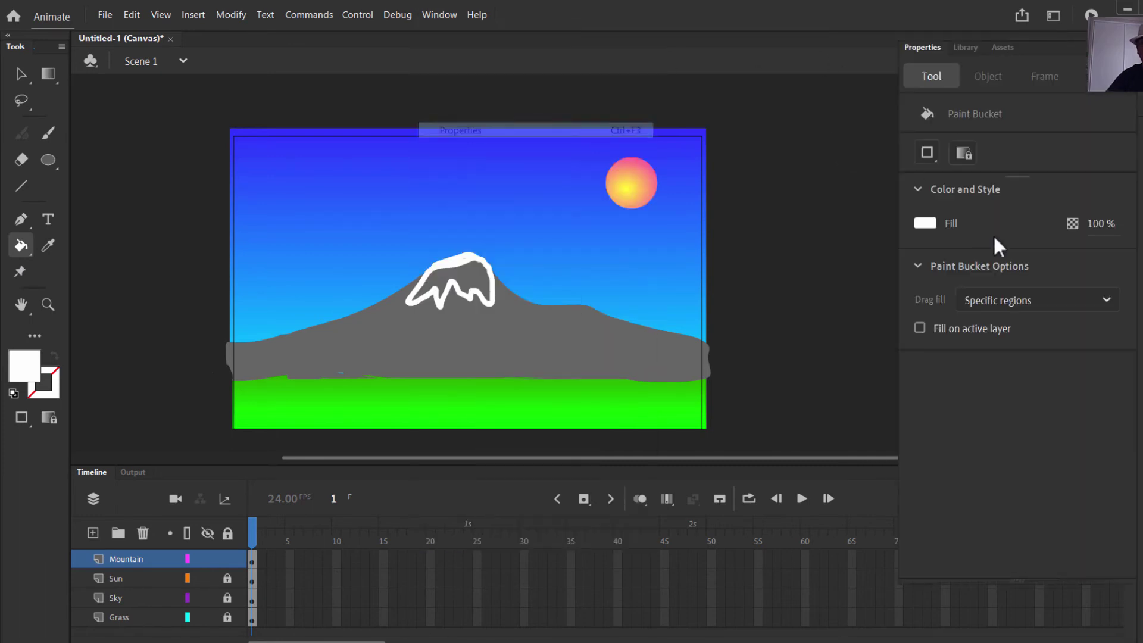
left_click(926, 223)
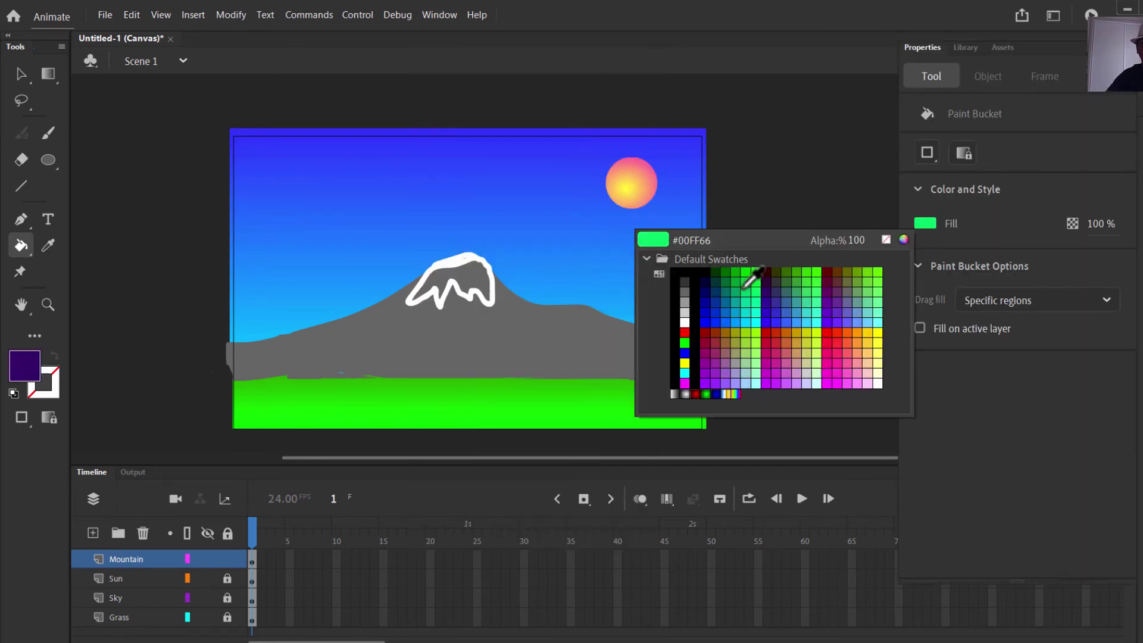
left_click(685, 322)
left_click(476, 279)
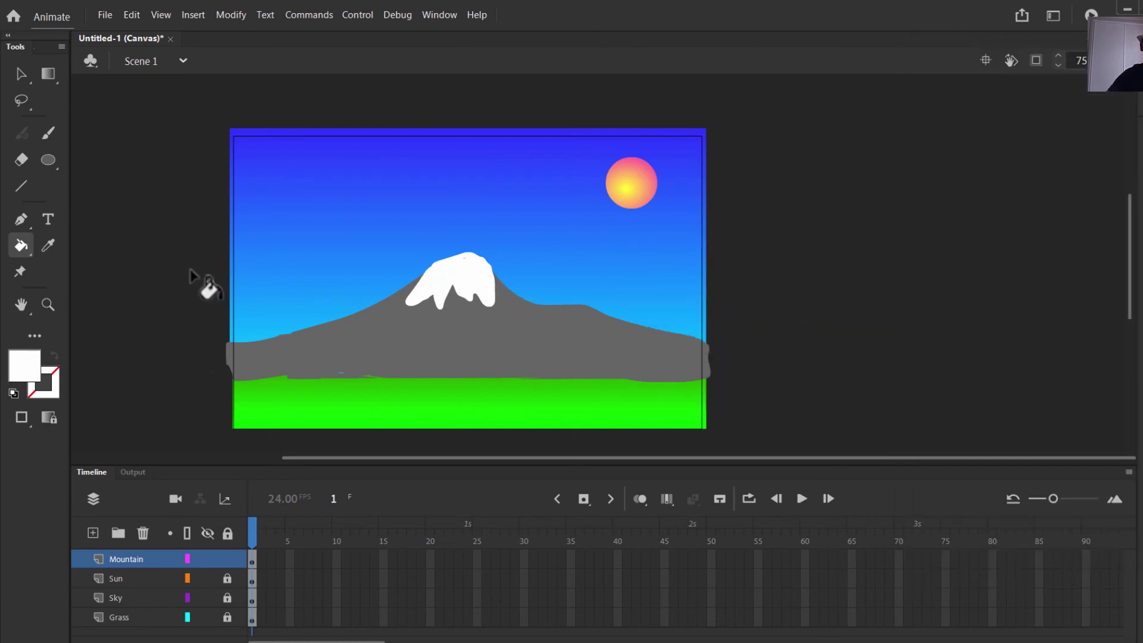
left_click(28, 76)
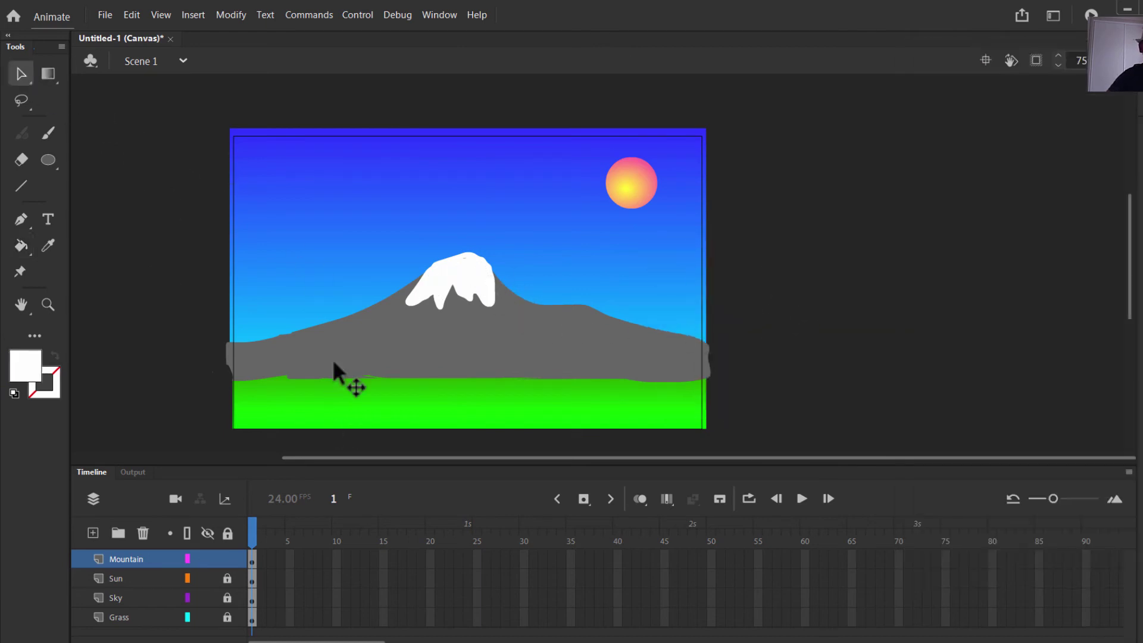
Add a new layer above Mountain, name it "train track" and accept the adjustment of its name
left_click(93, 533)
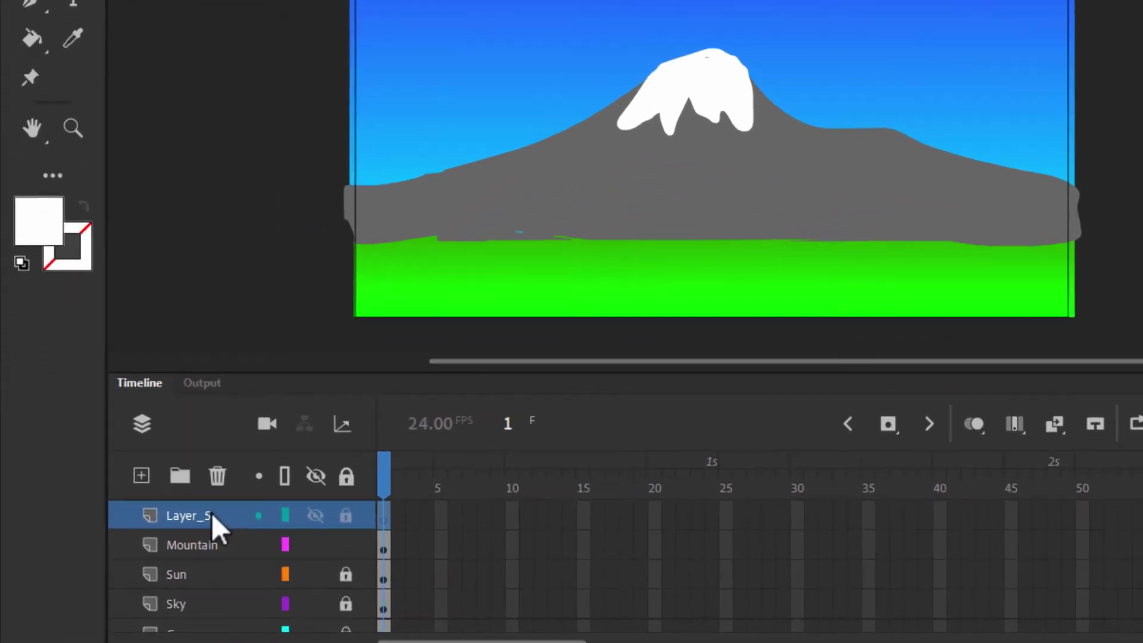
double_click(136, 560)
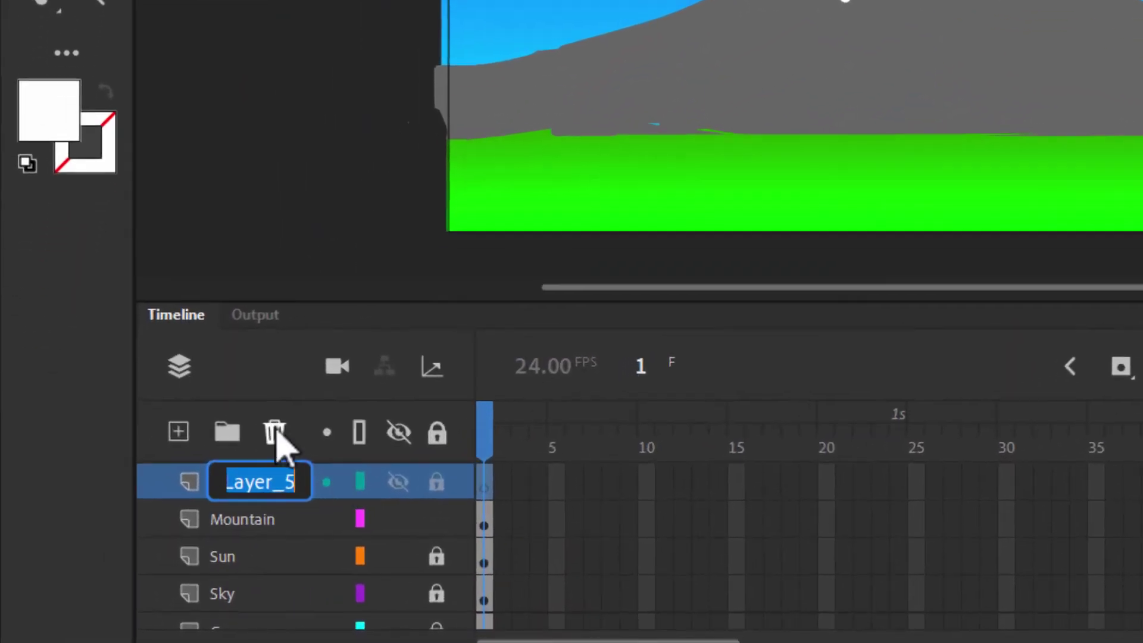
key("BackSpace")
type("train")
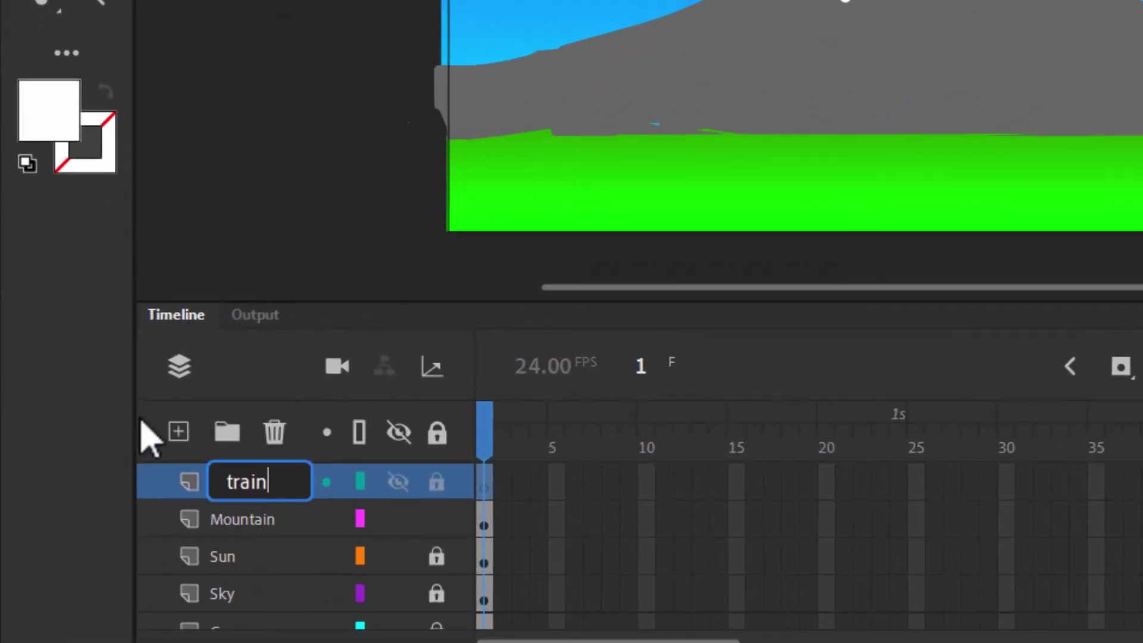
type(" trac")
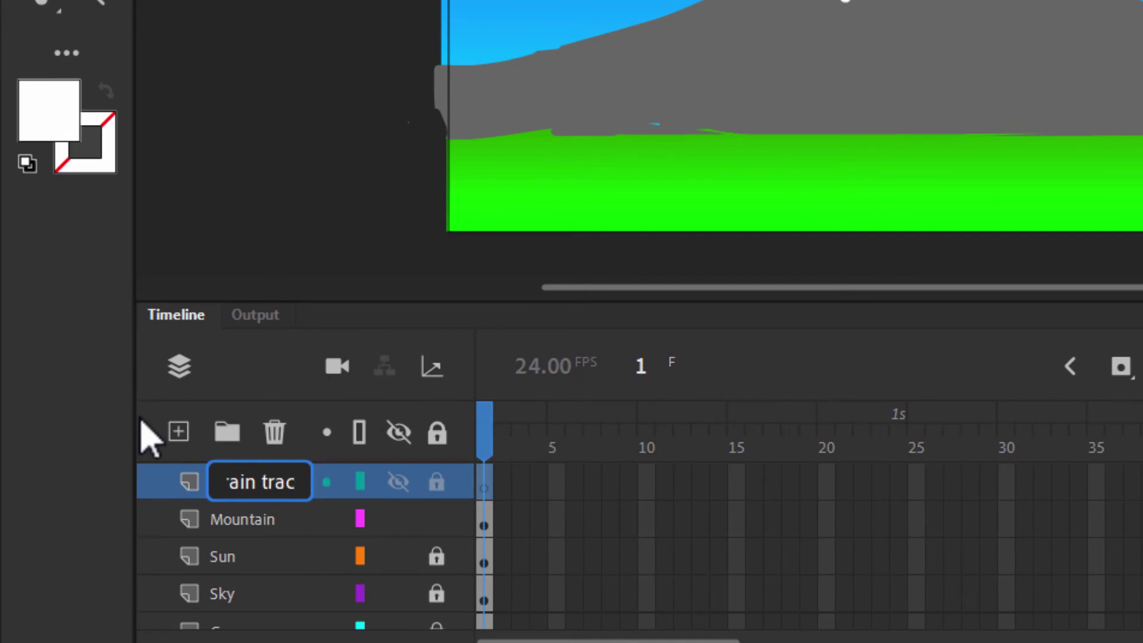
type("k")
key("Return")
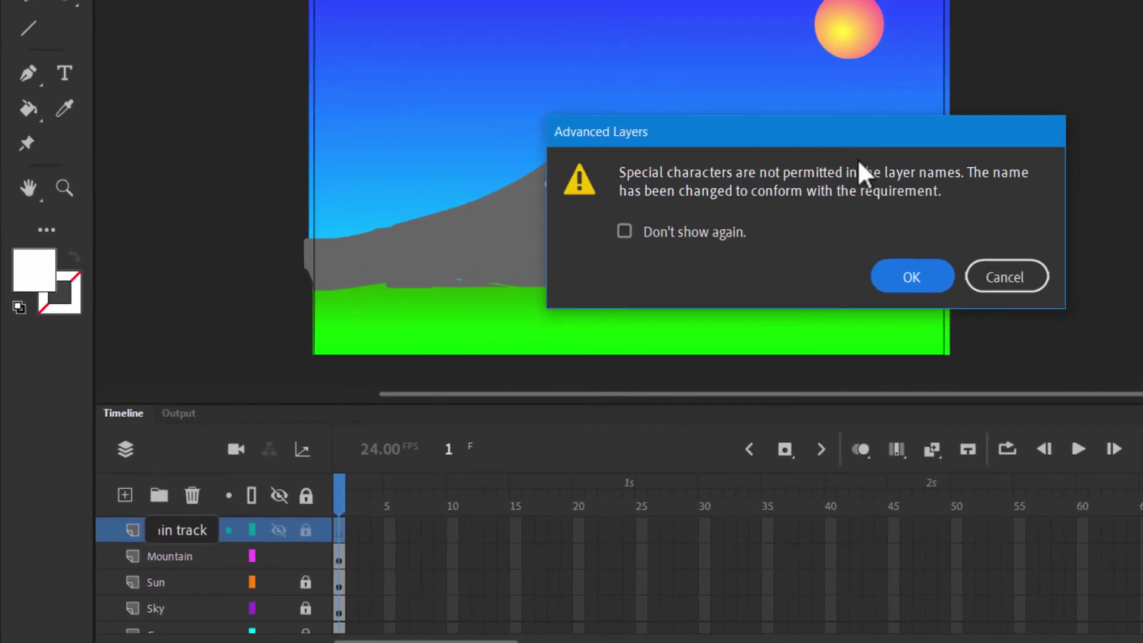
left_click(932, 277)
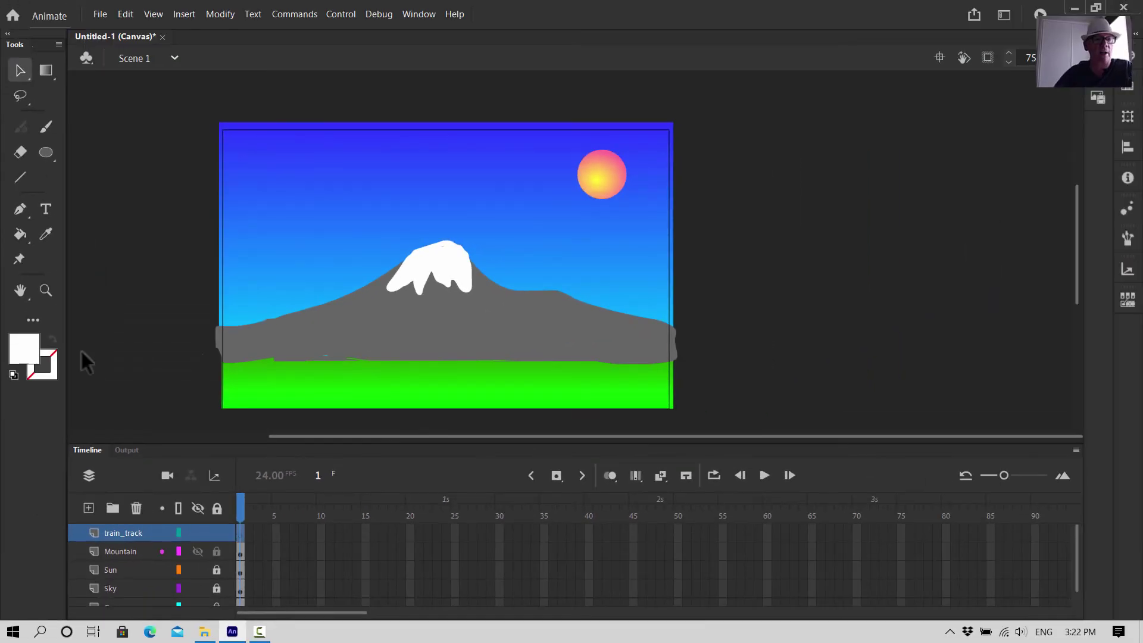
Draw a thin #333333 rectangle without a stroke across the full stage width, along the mountain's base, on the train_track layer
left_click(46, 152)
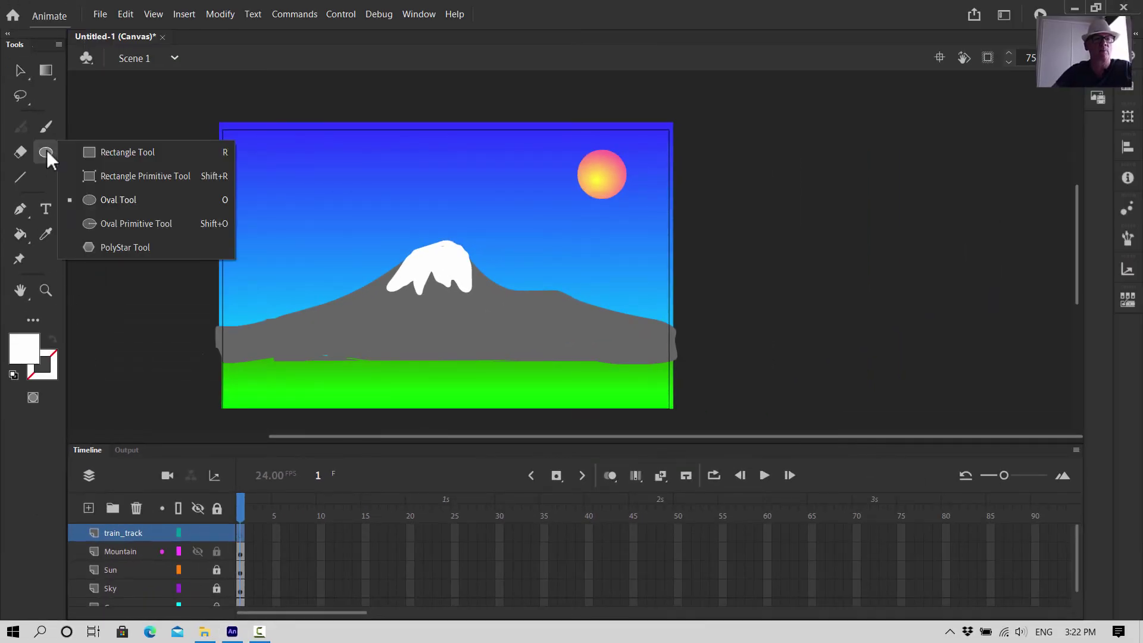
left_click(124, 152)
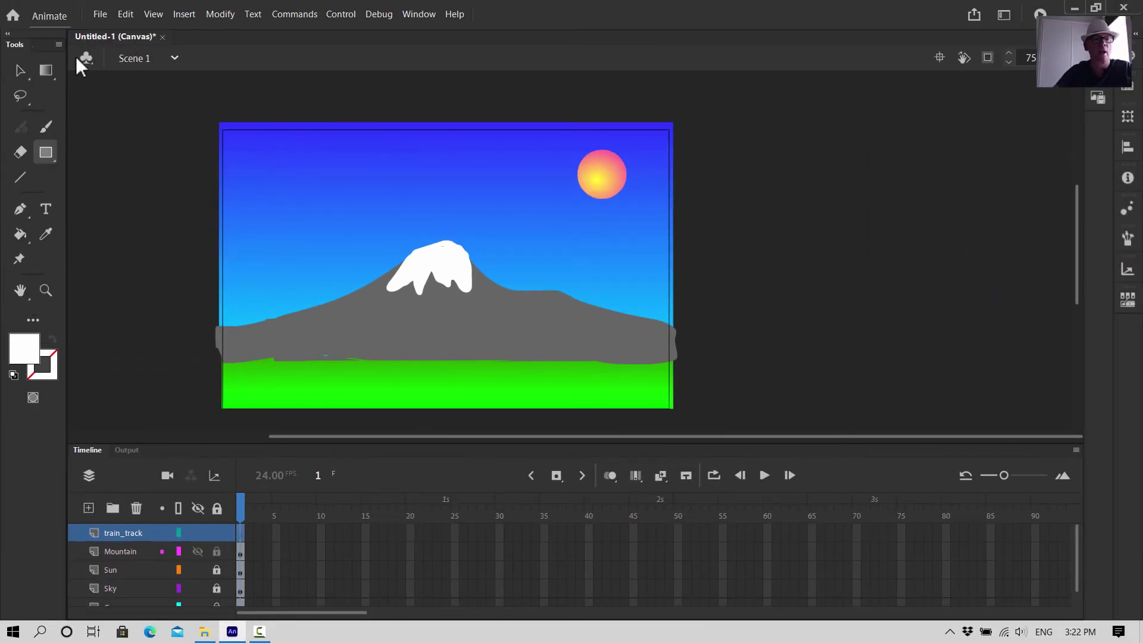
left_click(407, 15)
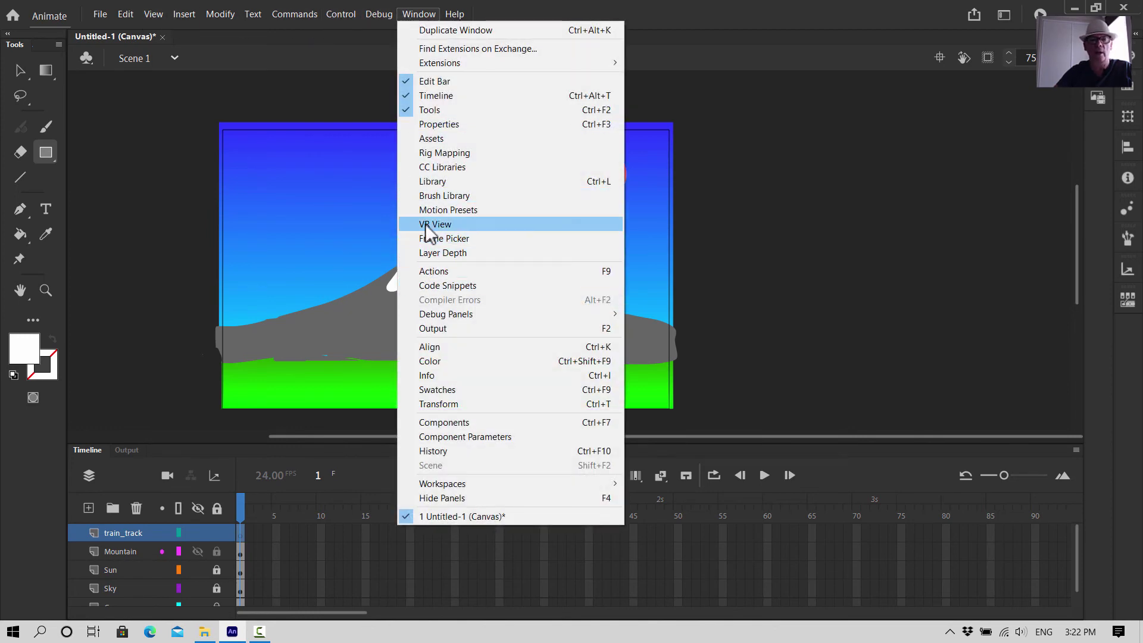
left_click(438, 361)
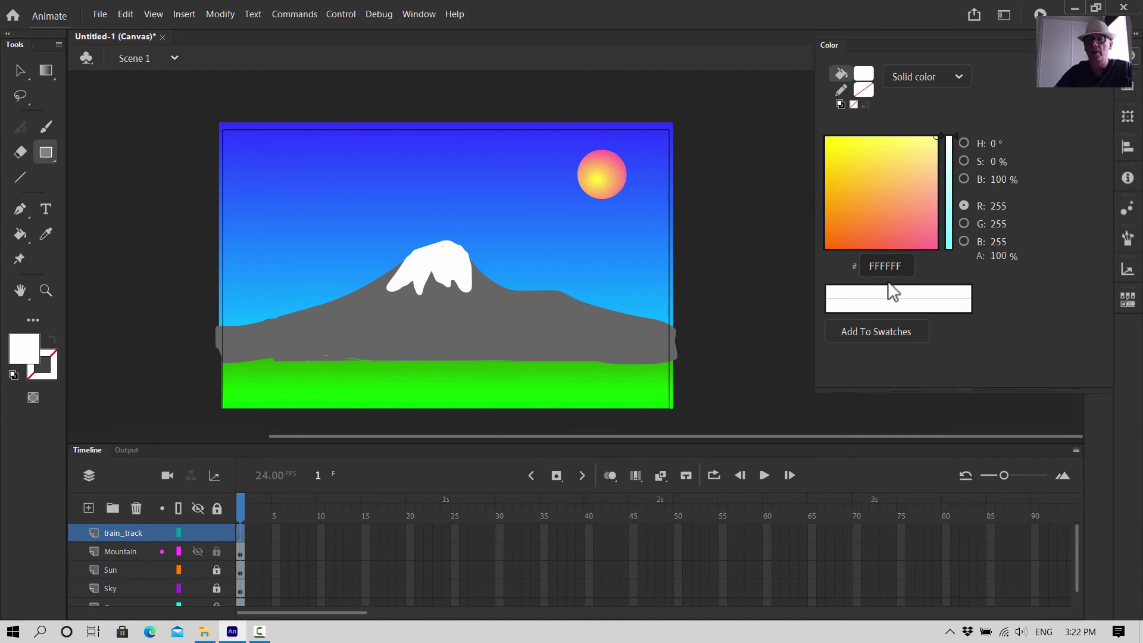
left_click(864, 71)
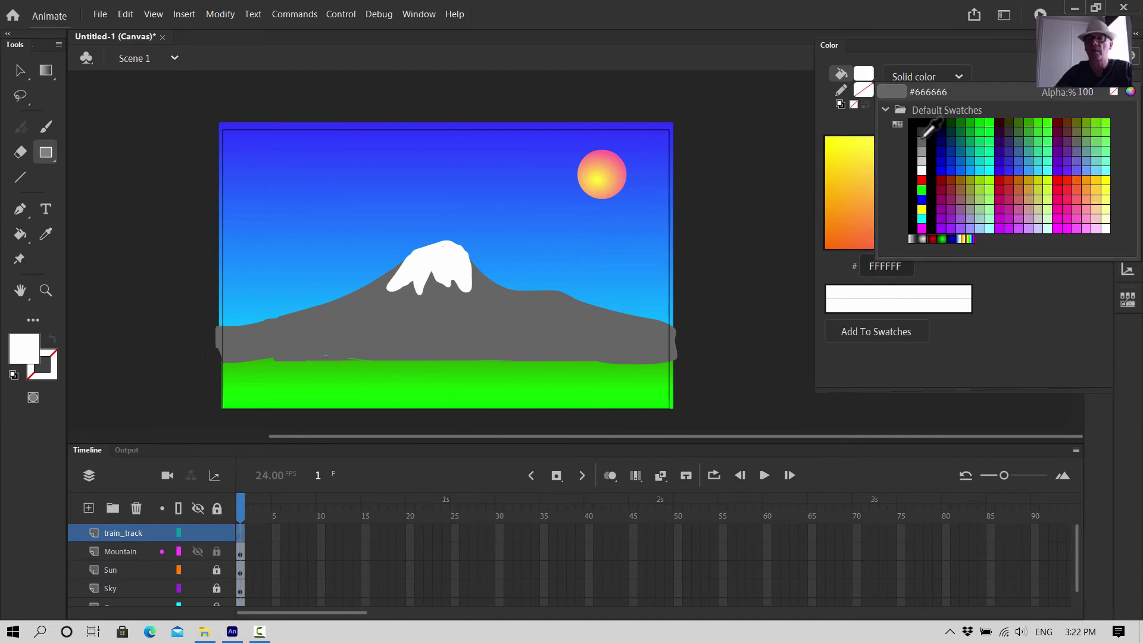
left_click(924, 139)
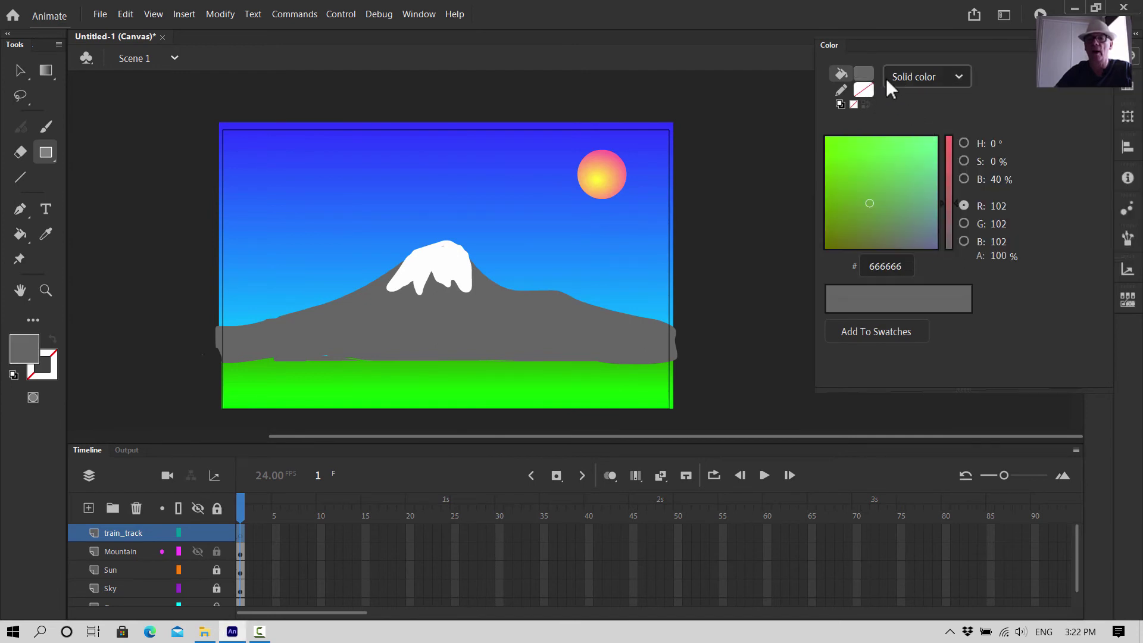
left_click(864, 72)
left_click(924, 132)
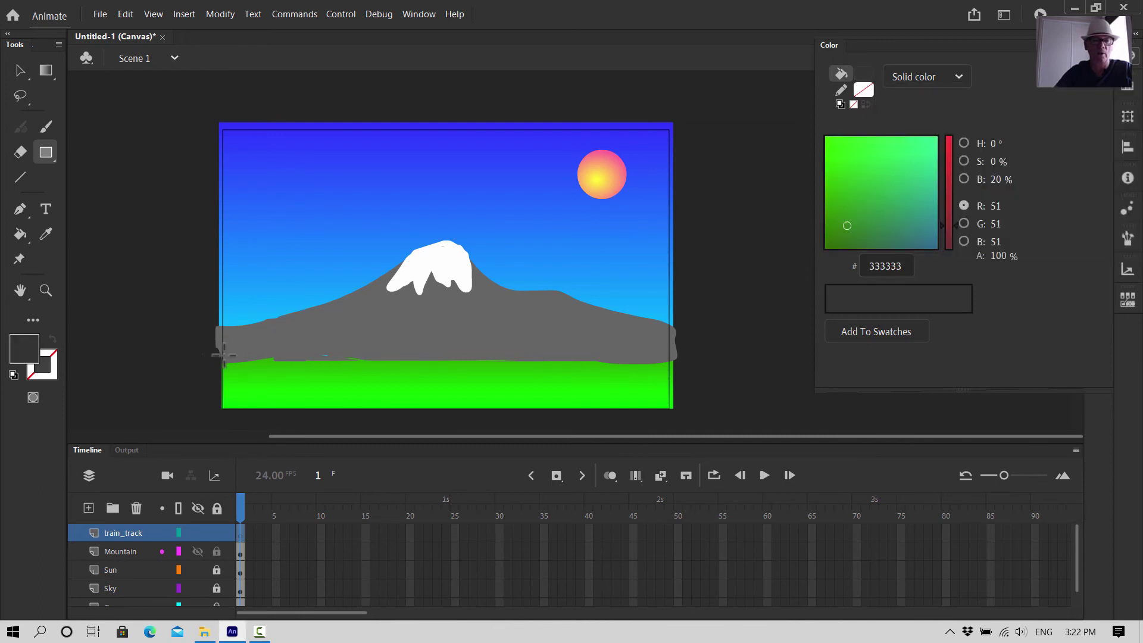
left_click_drag(232, 354, 674, 368)
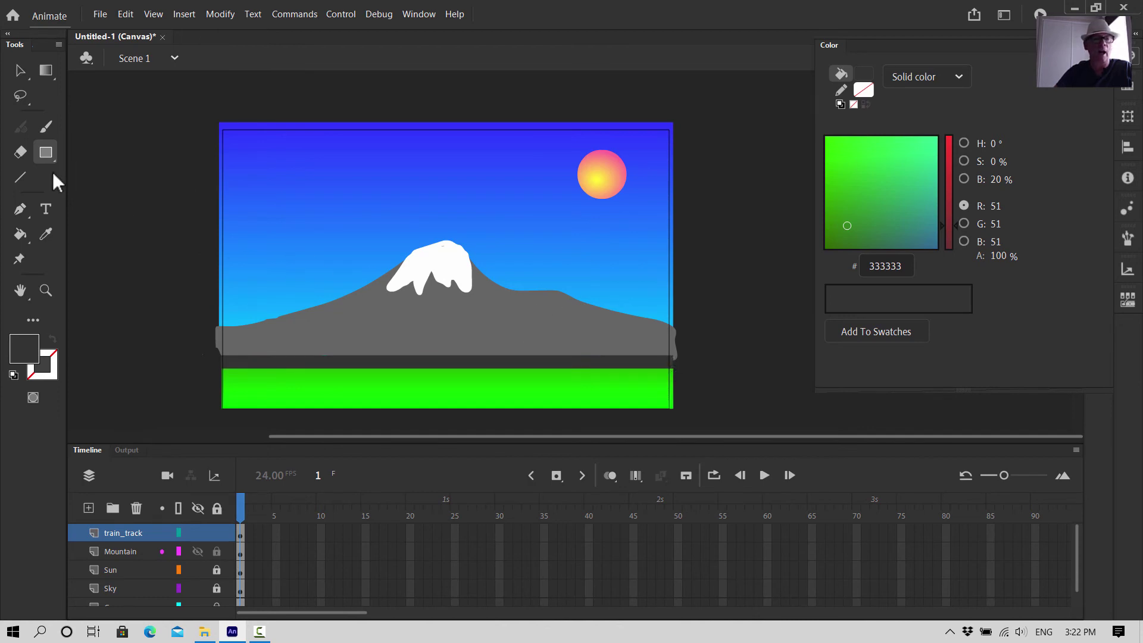
Choose the Eraser and make the Mountain layer active and unlocked
left_click(20, 154)
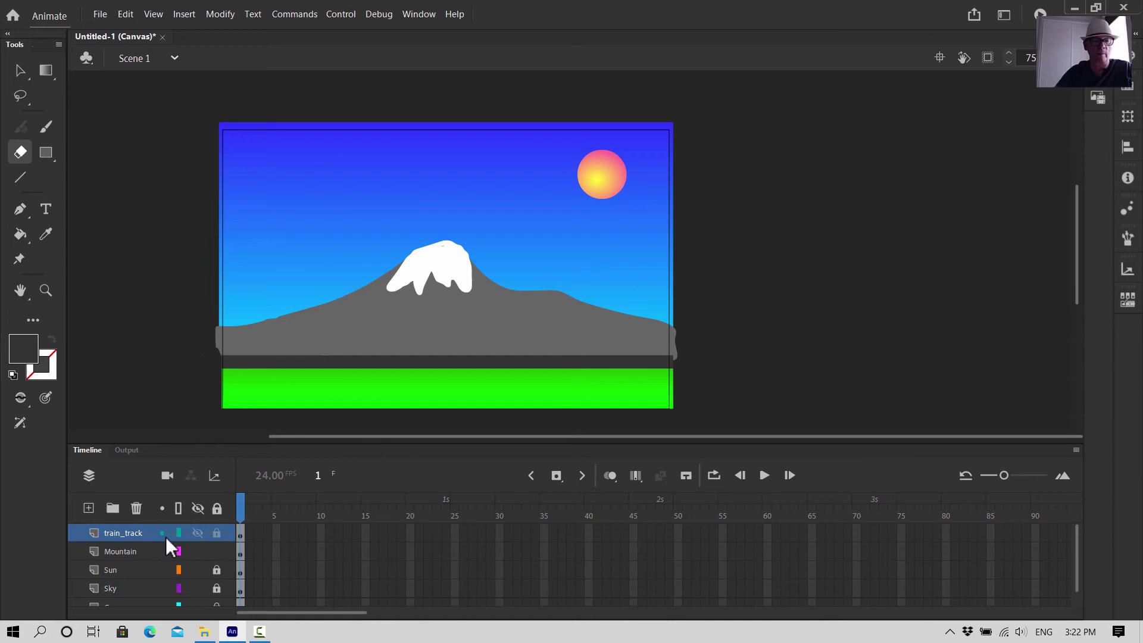
left_click(126, 552)
left_click(217, 551)
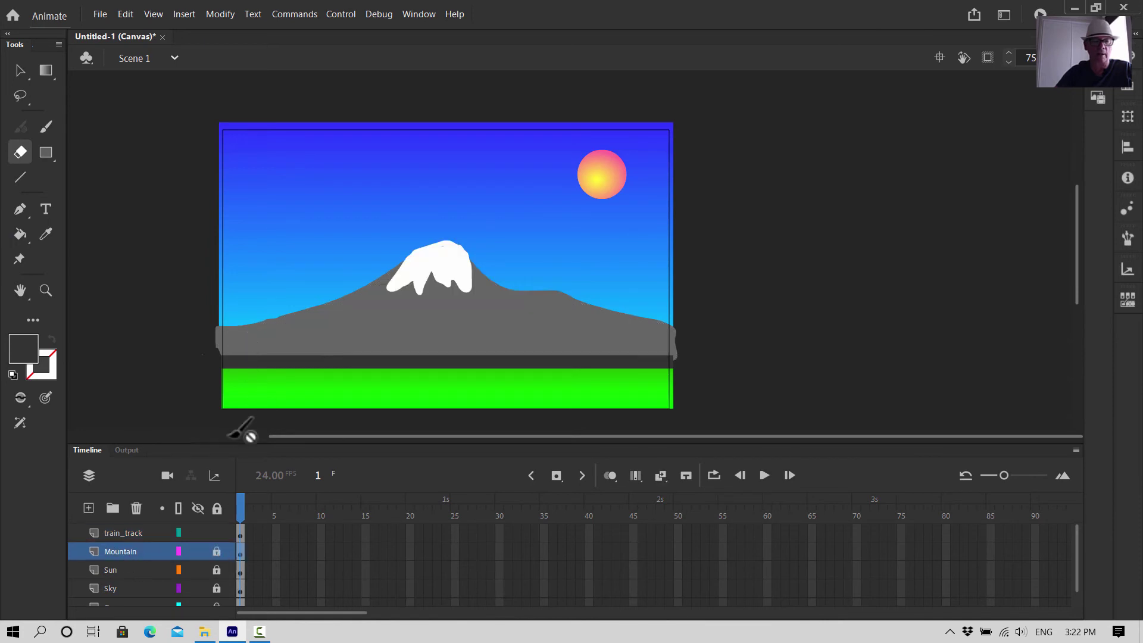
left_click(217, 551)
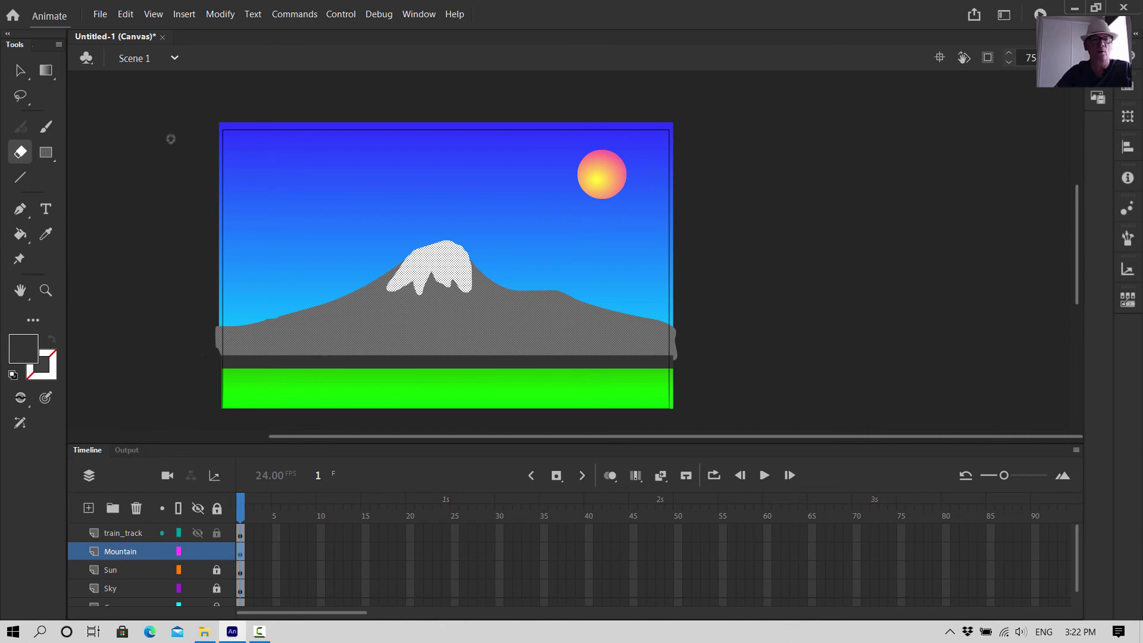
Set the eraser to a square shape with size 22 in the tool properties
left_click(414, 14)
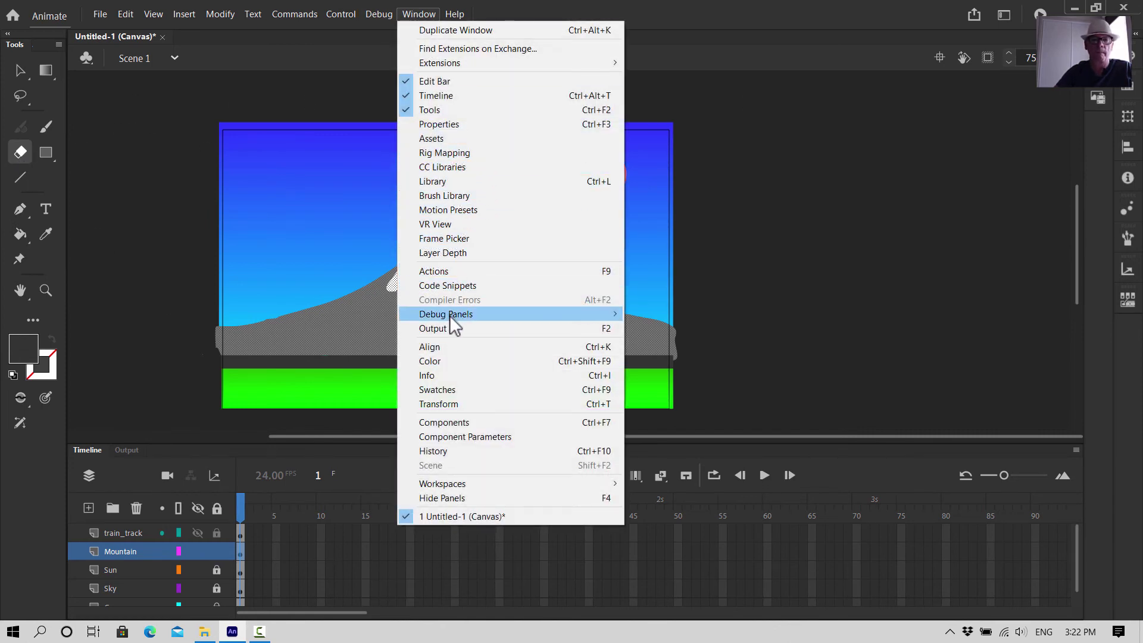
left_click(441, 123)
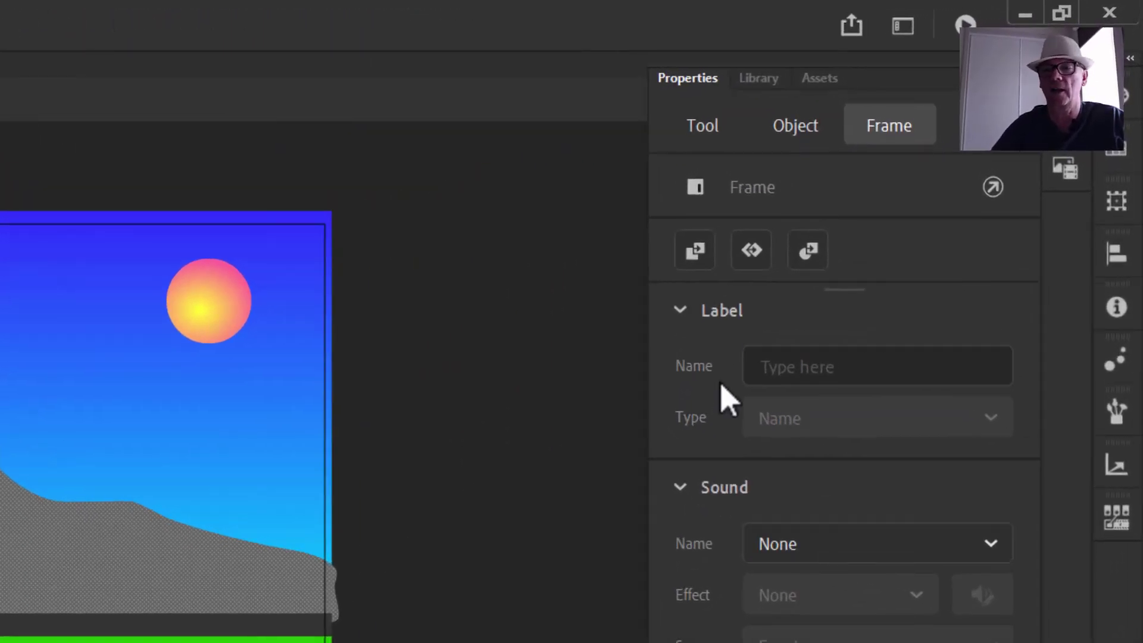
key("ctrl+F3")
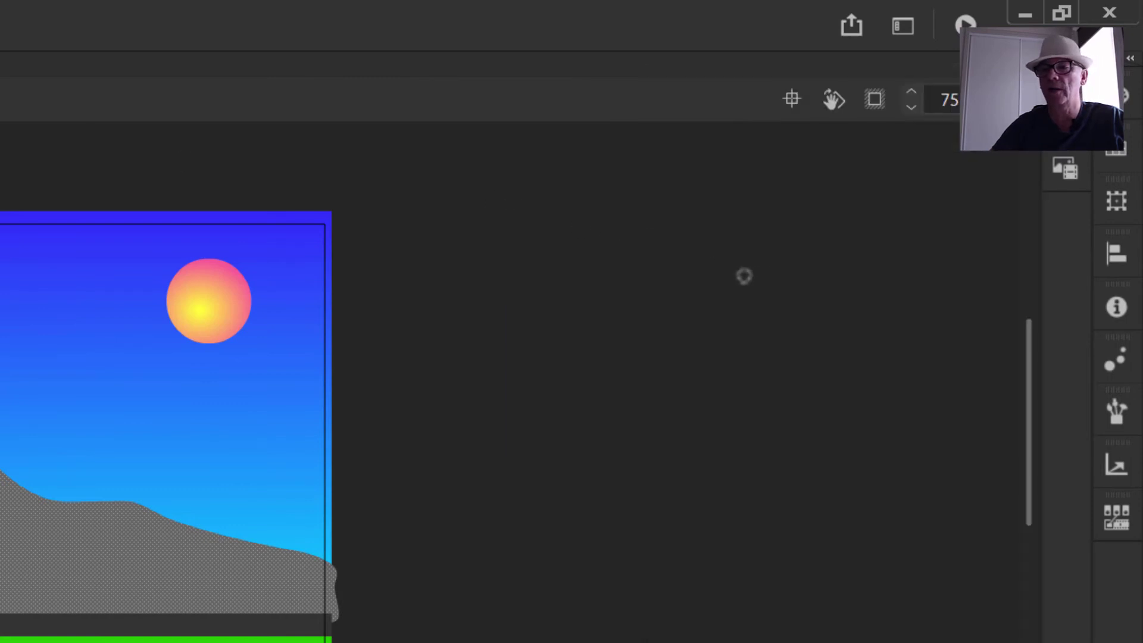
key("alt+w")
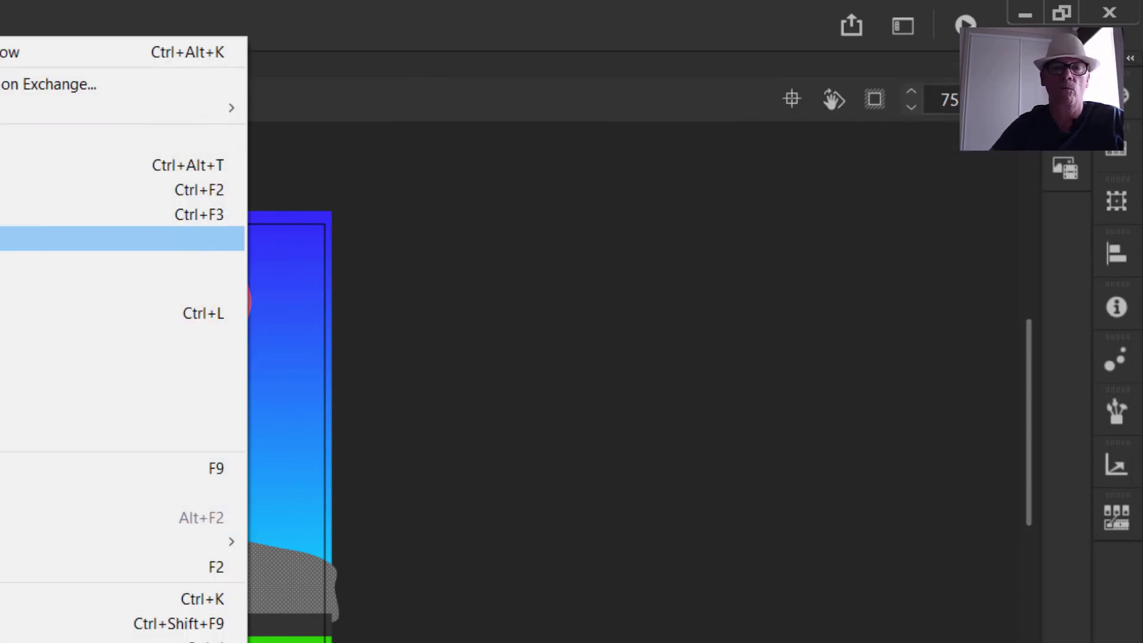
key("Return")
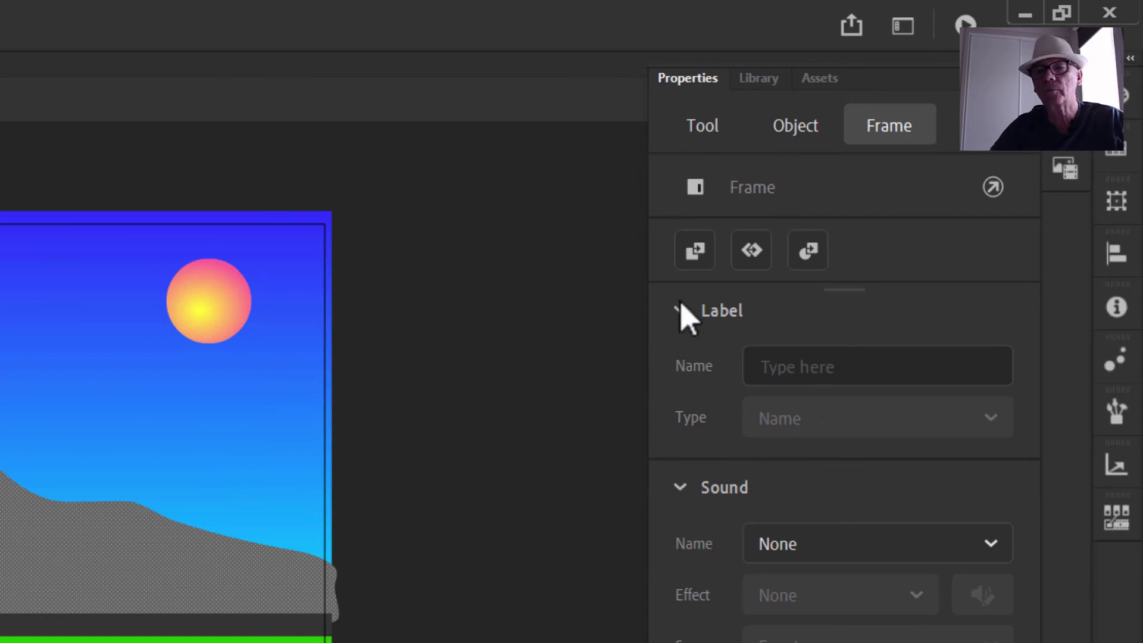
left_click(715, 132)
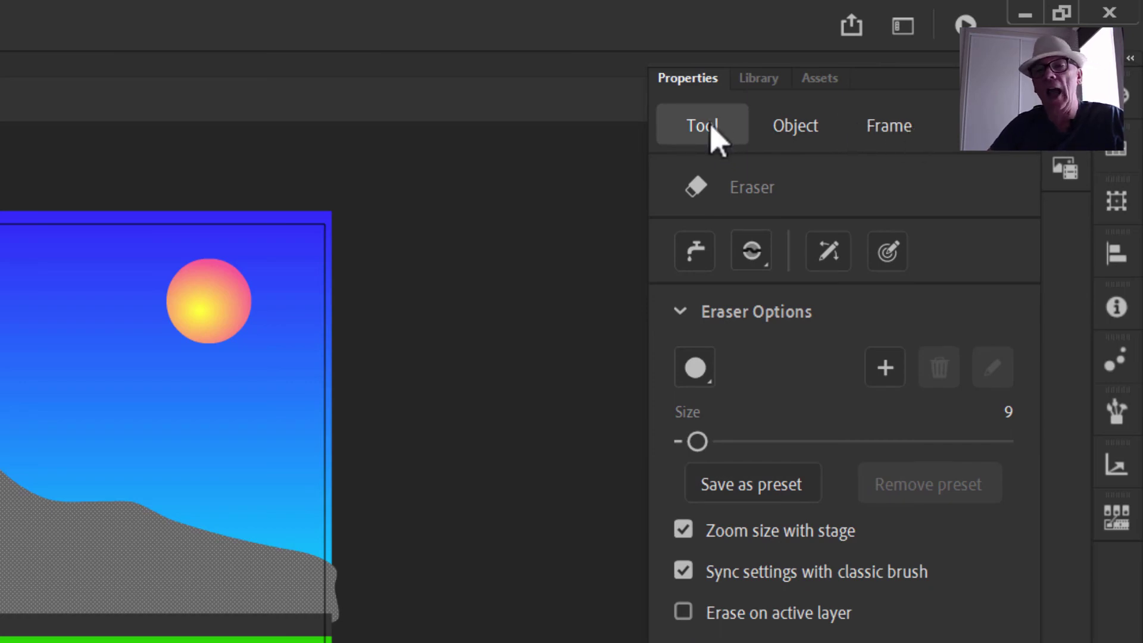
left_click(711, 382)
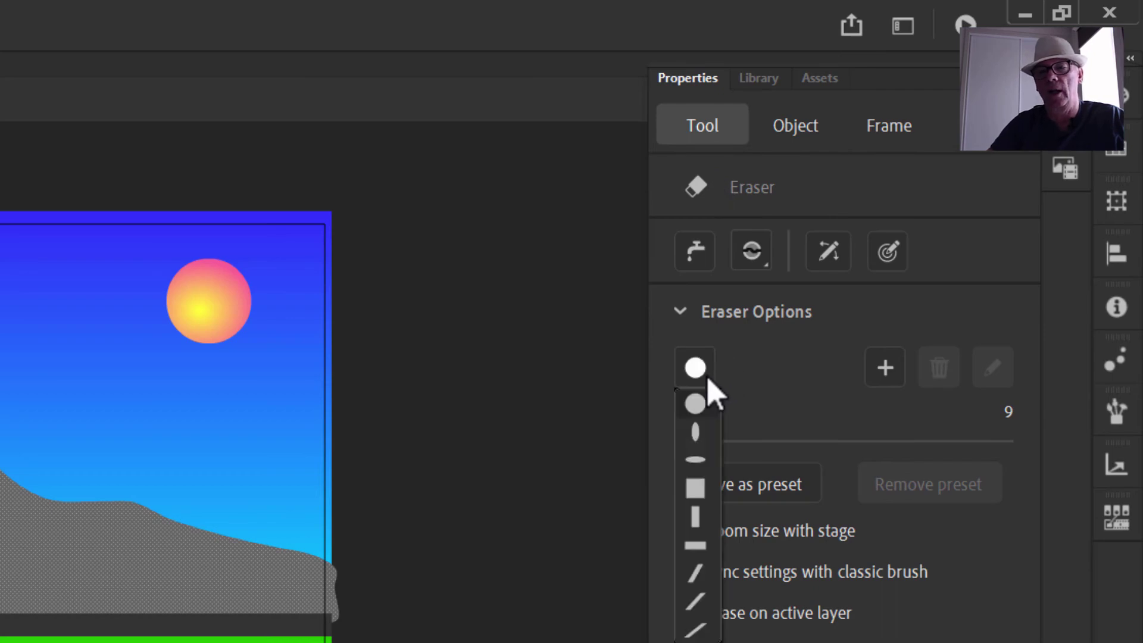
left_click(697, 489)
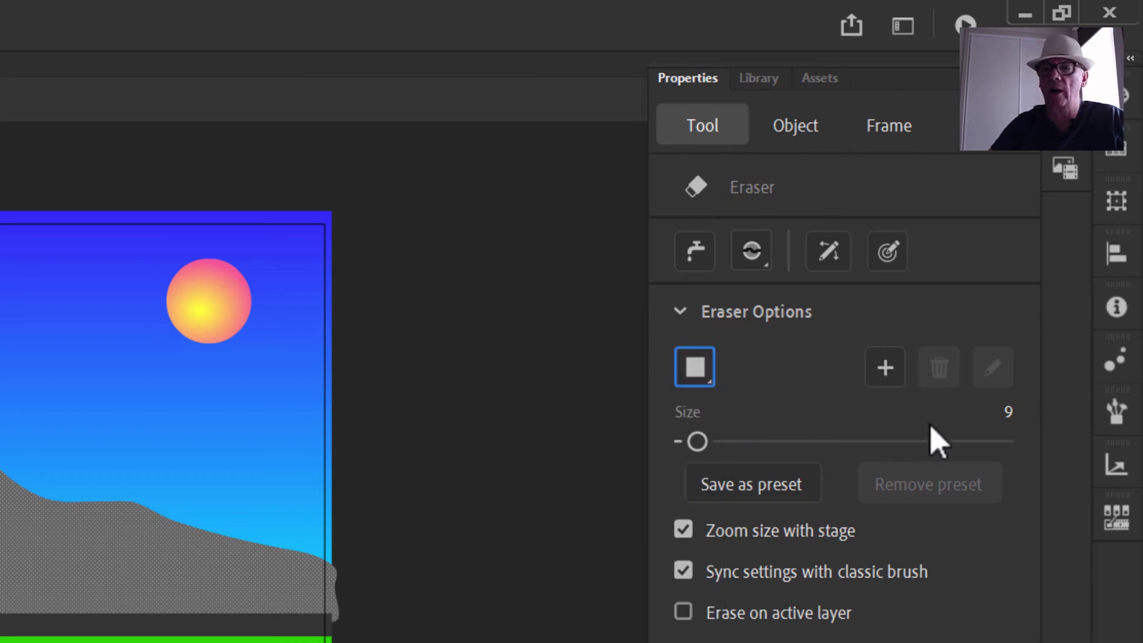
left_click_drag(698, 441, 718, 441)
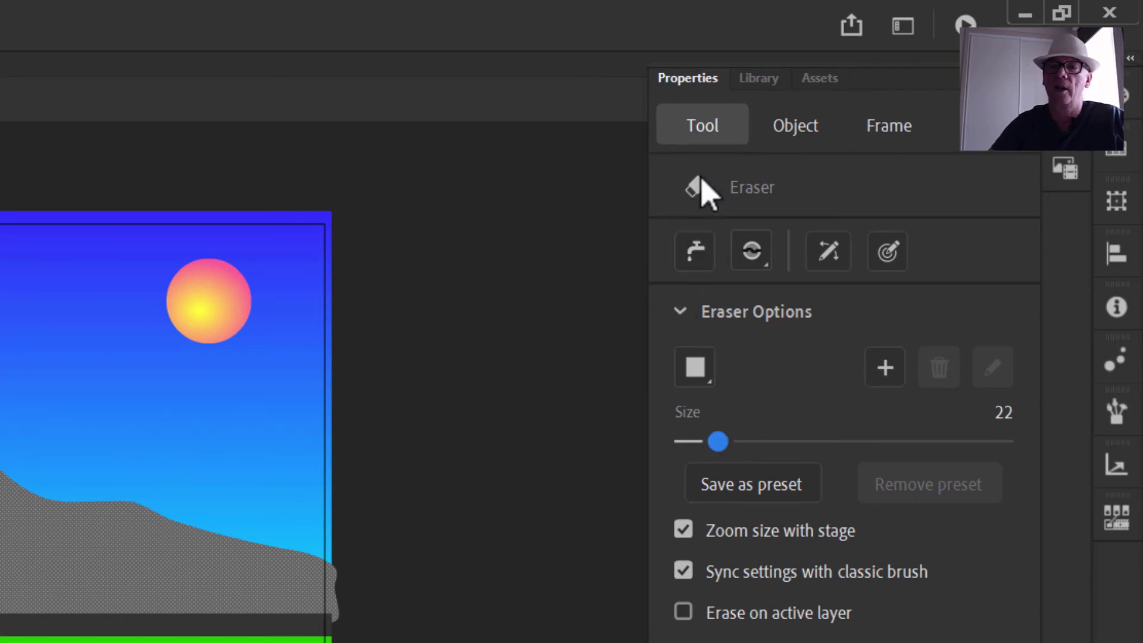
Erase the mountain's overhanging ends beyond both sides of the stage
left_click(895, 129)
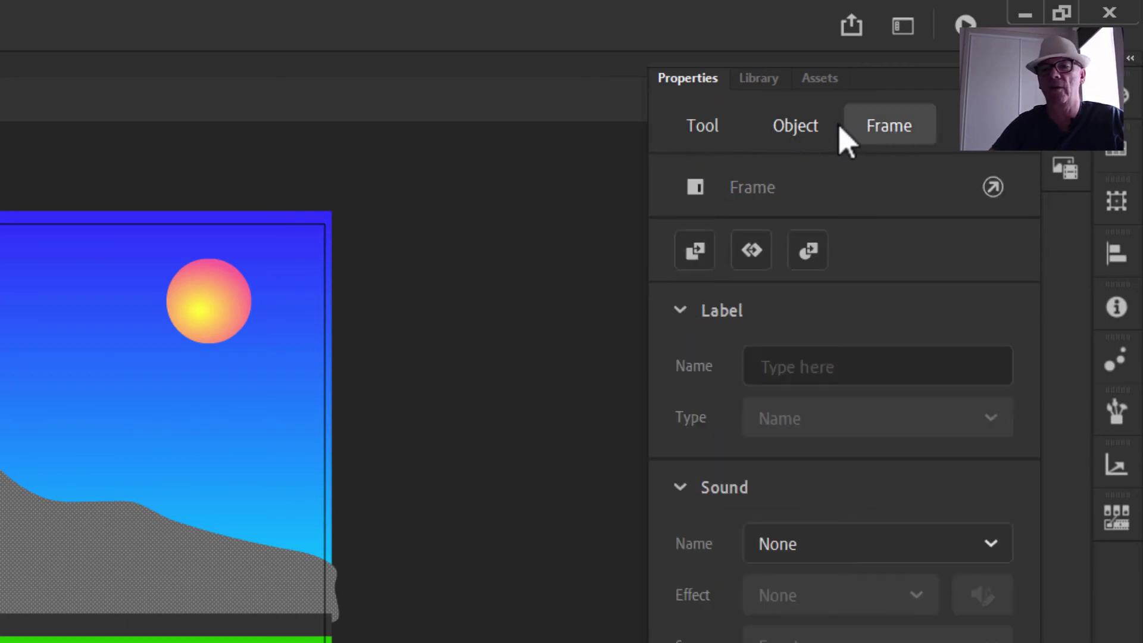
left_click(810, 125)
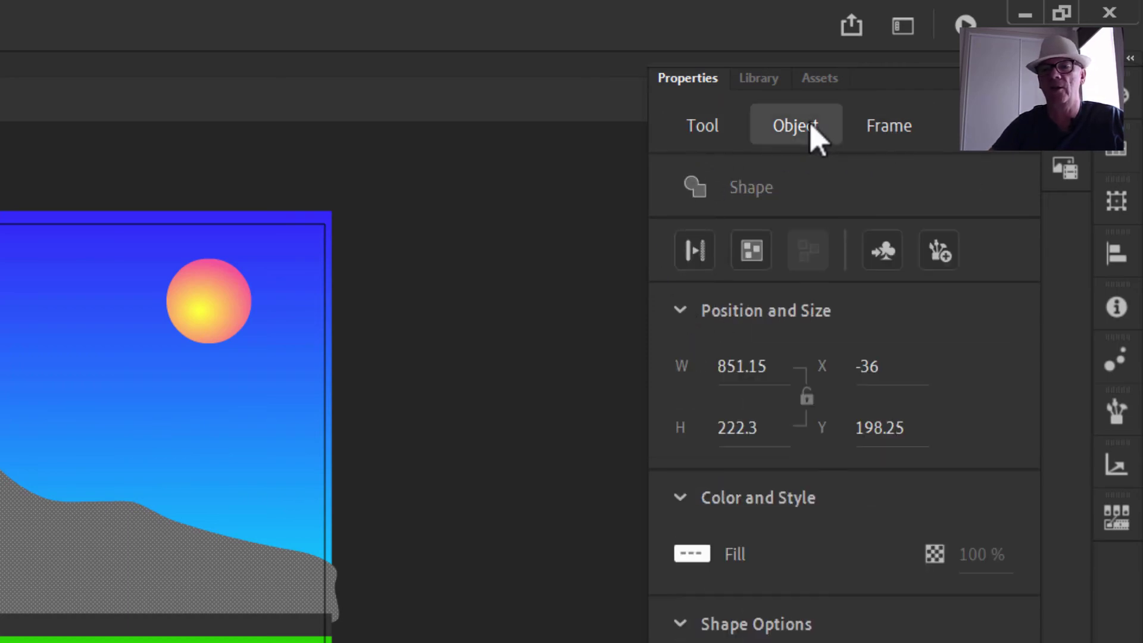
left_click(705, 138)
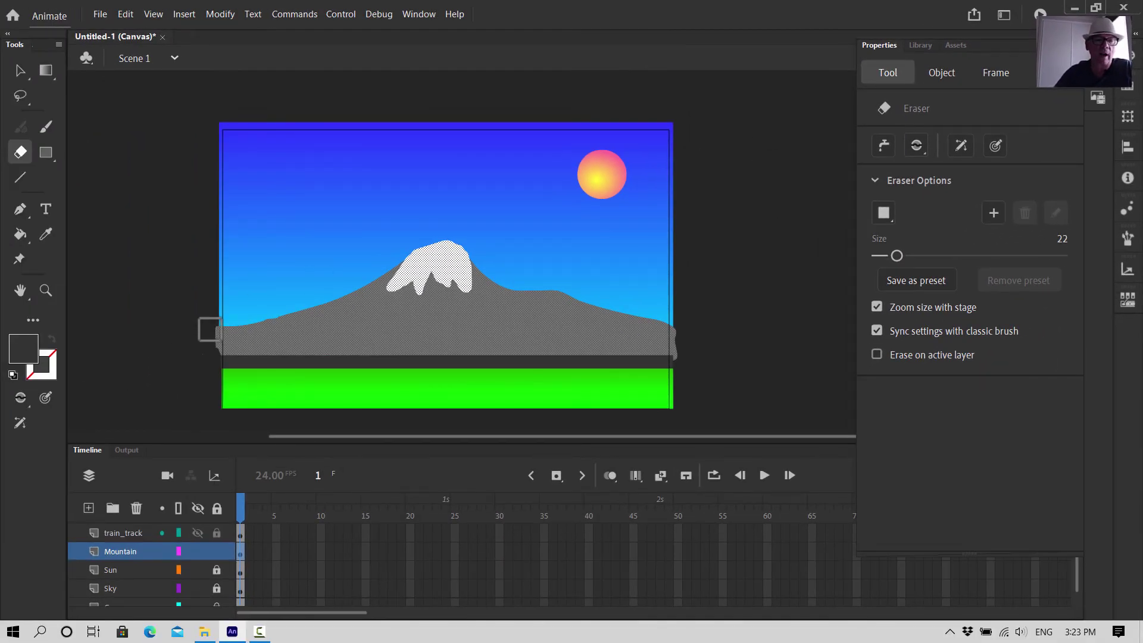
key("ctrl+F3")
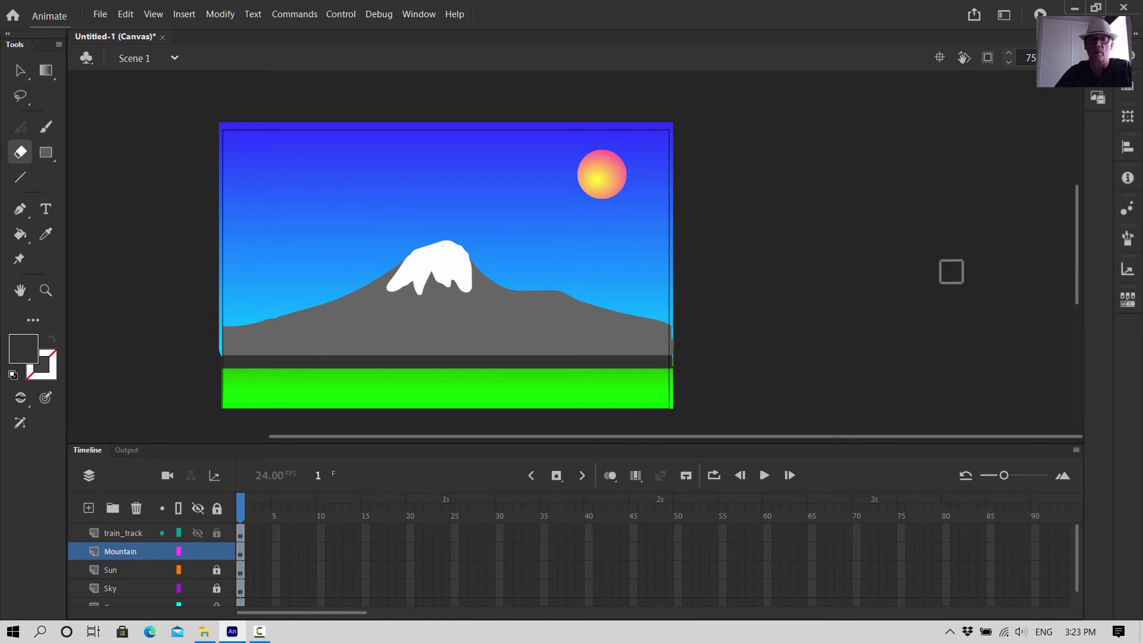
Lock the train_track and Mountain layers with the Selection tool active
left_click(20, 70)
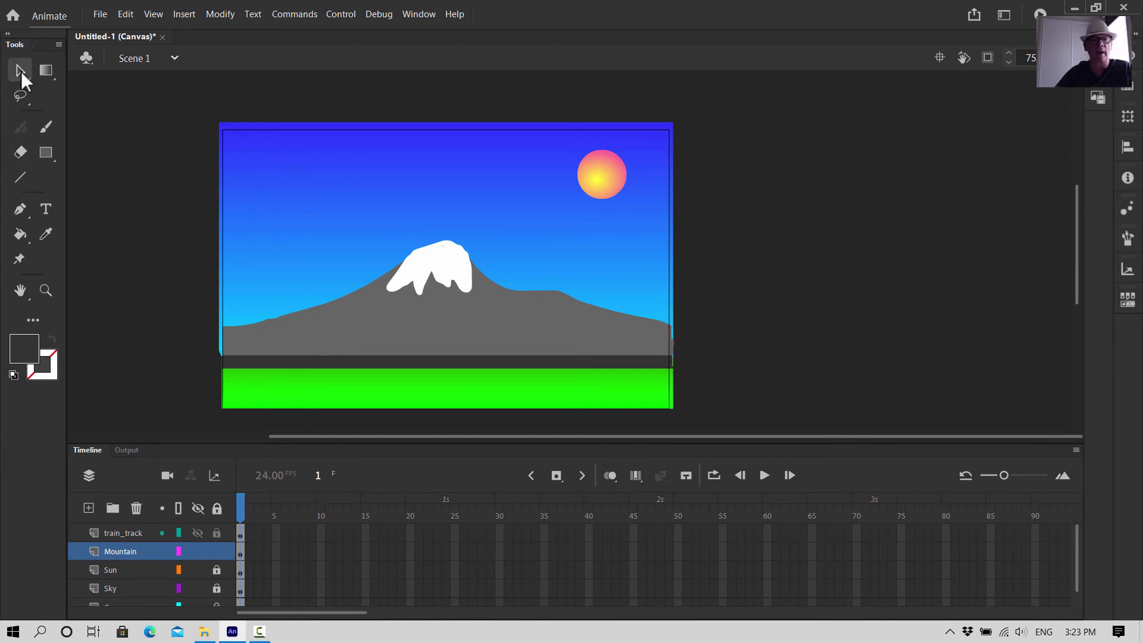
left_click(126, 533)
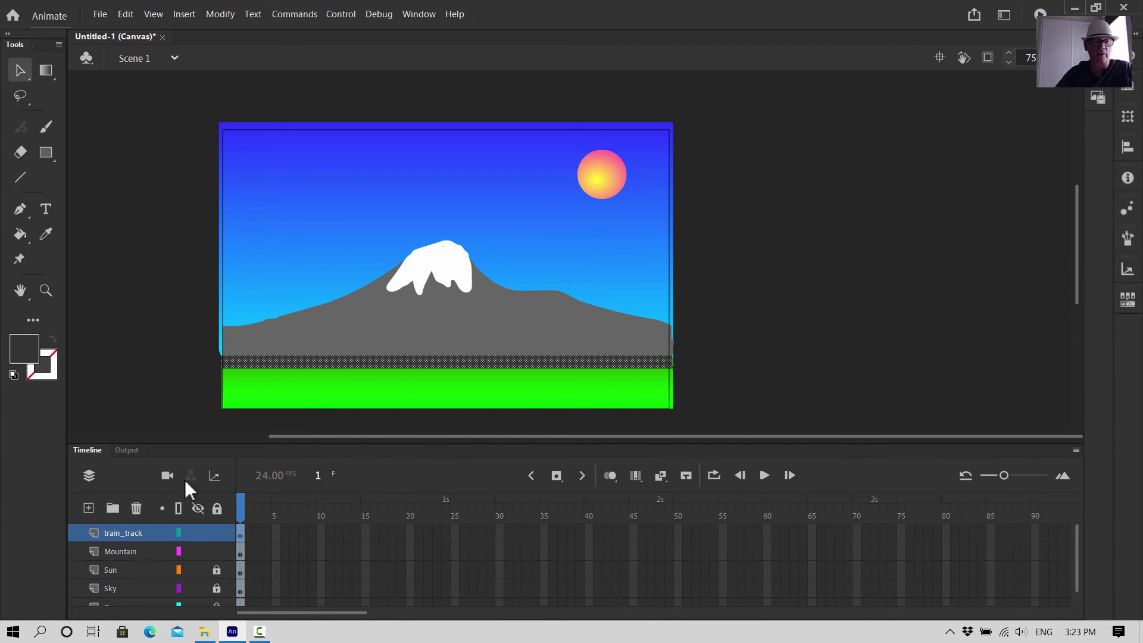
left_click(216, 532)
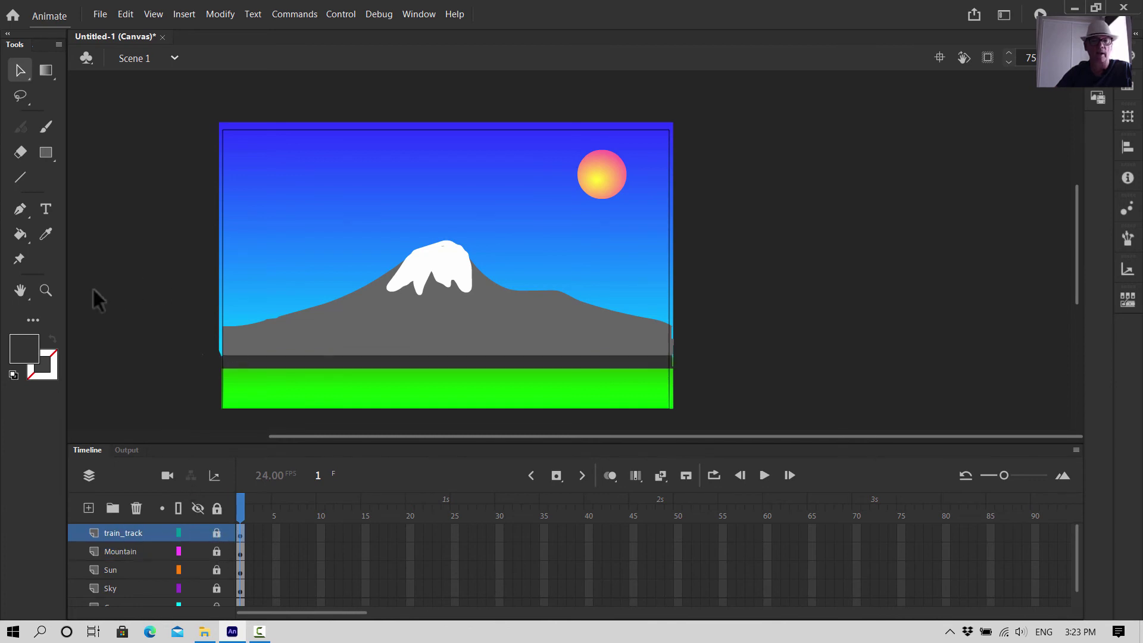
Choose the Oval tool and change the fill type to a radial gradient
left_click(48, 156)
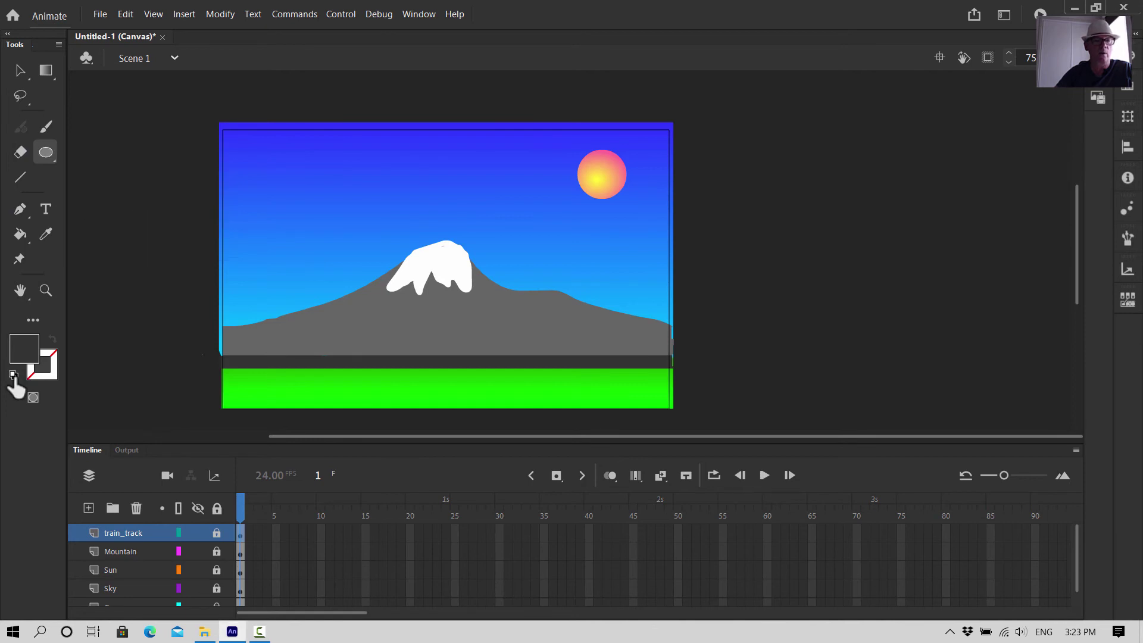
left_click(46, 290)
left_click(433, 324)
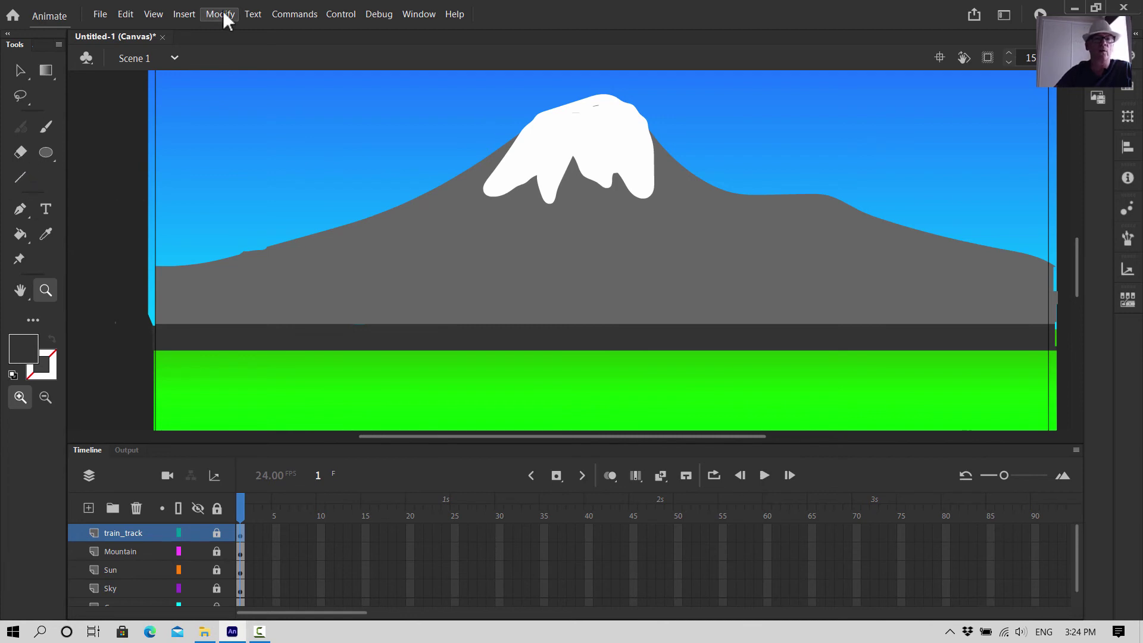
left_click(419, 14)
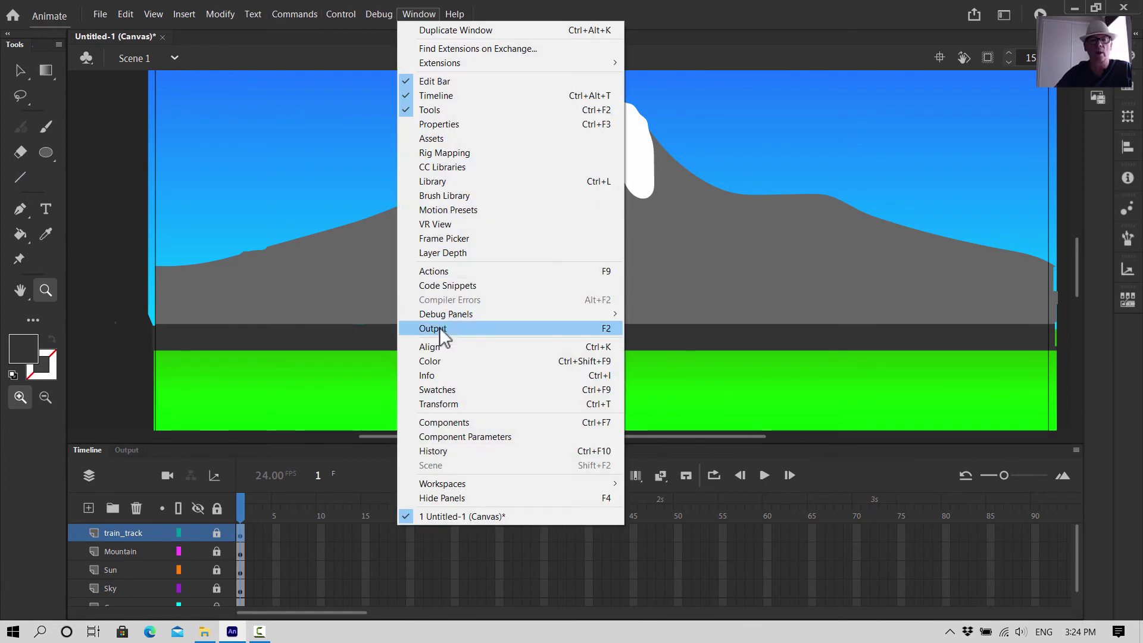
left_click(433, 363)
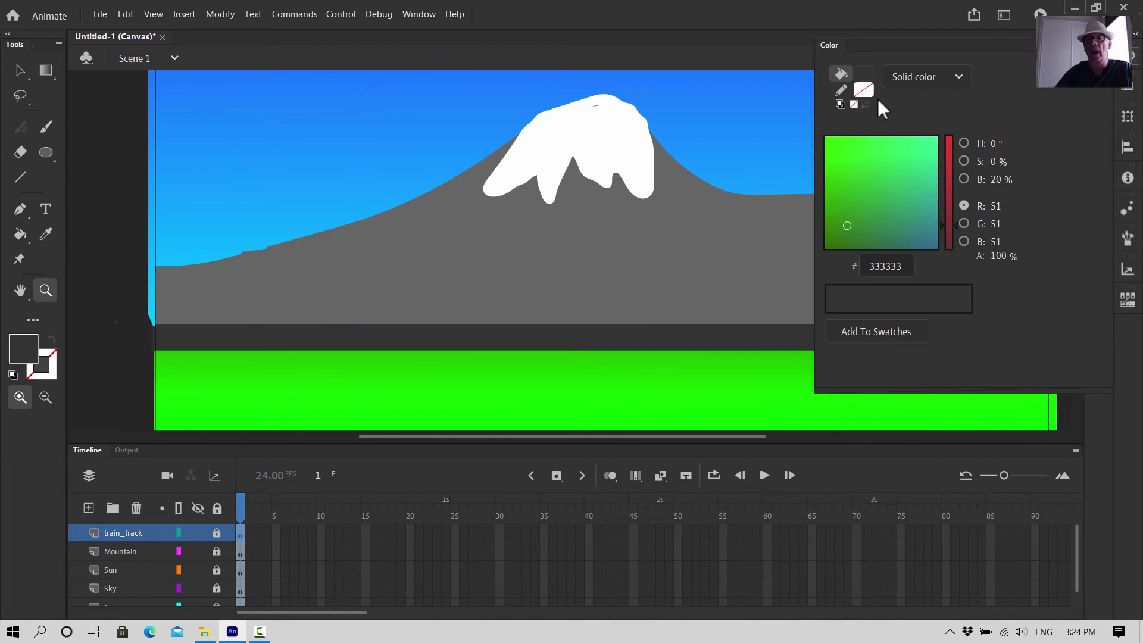
left_click(963, 74)
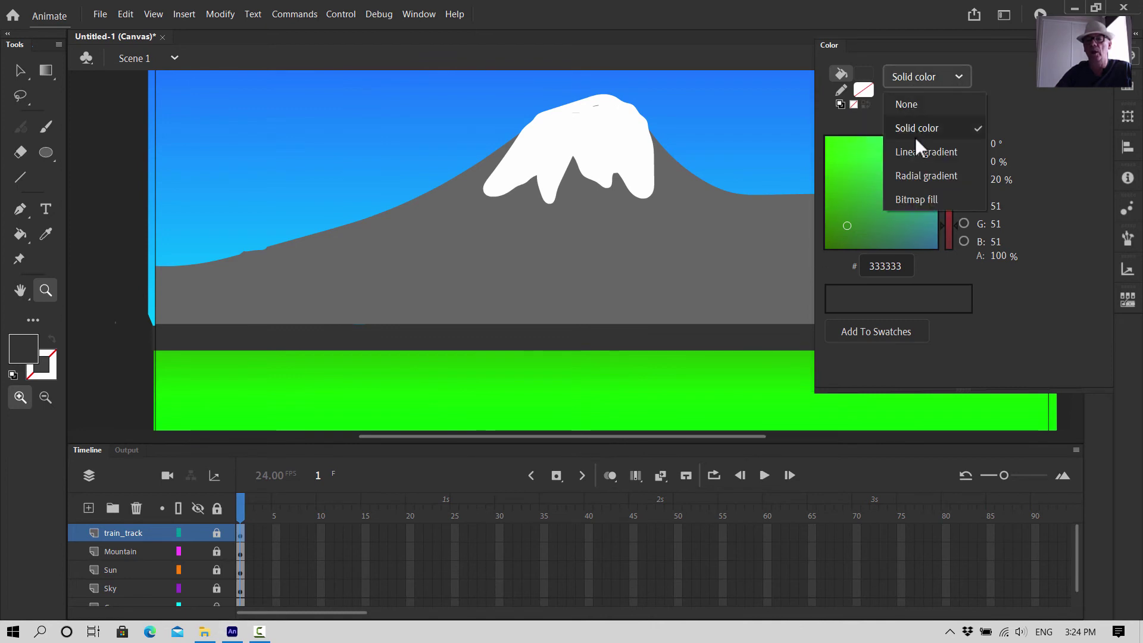
left_click(919, 173)
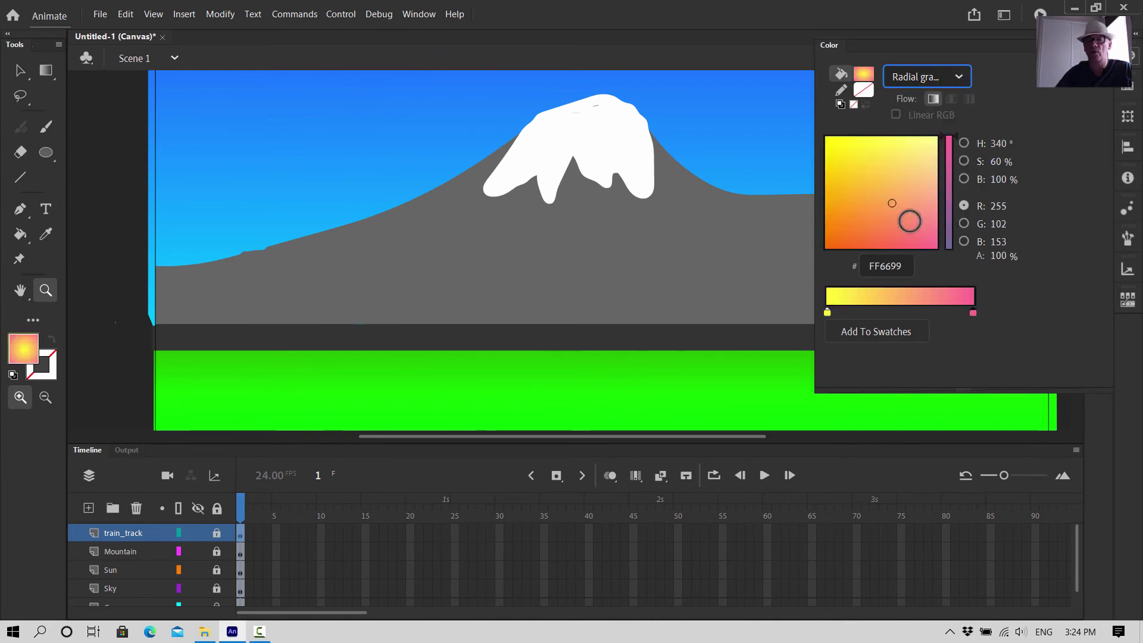
Set the radial gradient's inner stop to black and its outer stop to #999999
left_click(827, 312)
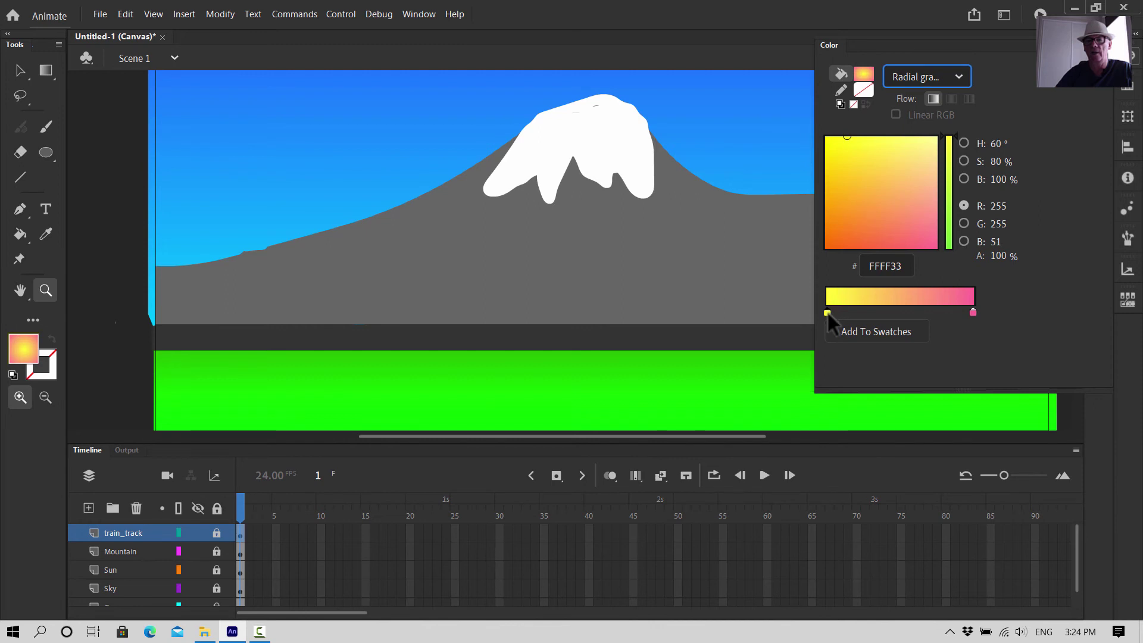
left_click(828, 312)
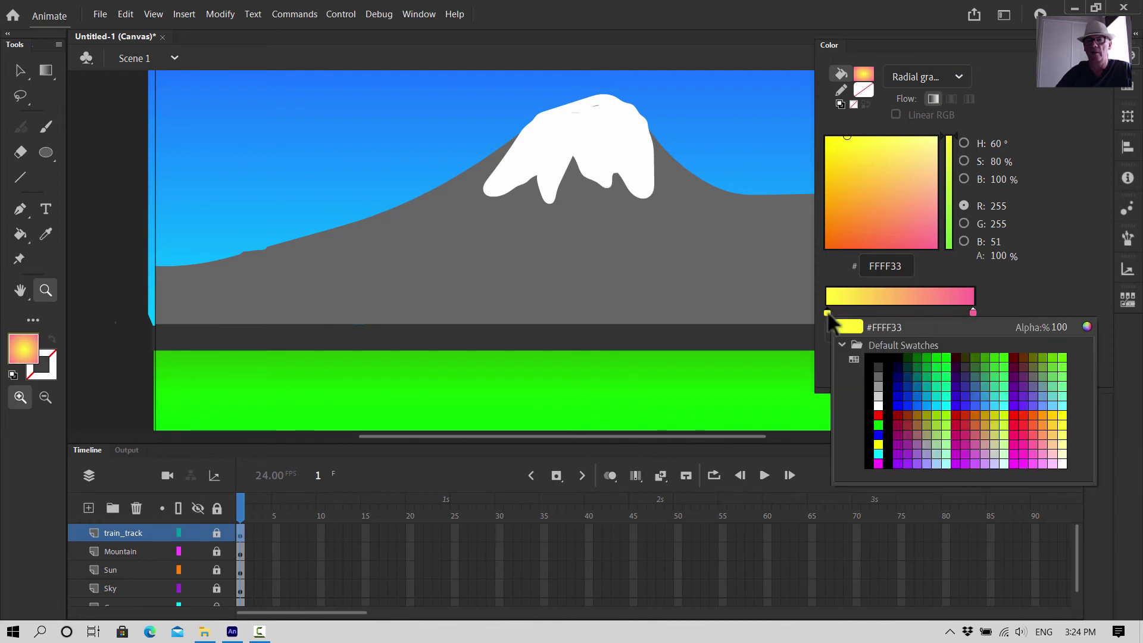
left_click(878, 357)
double_click(973, 312)
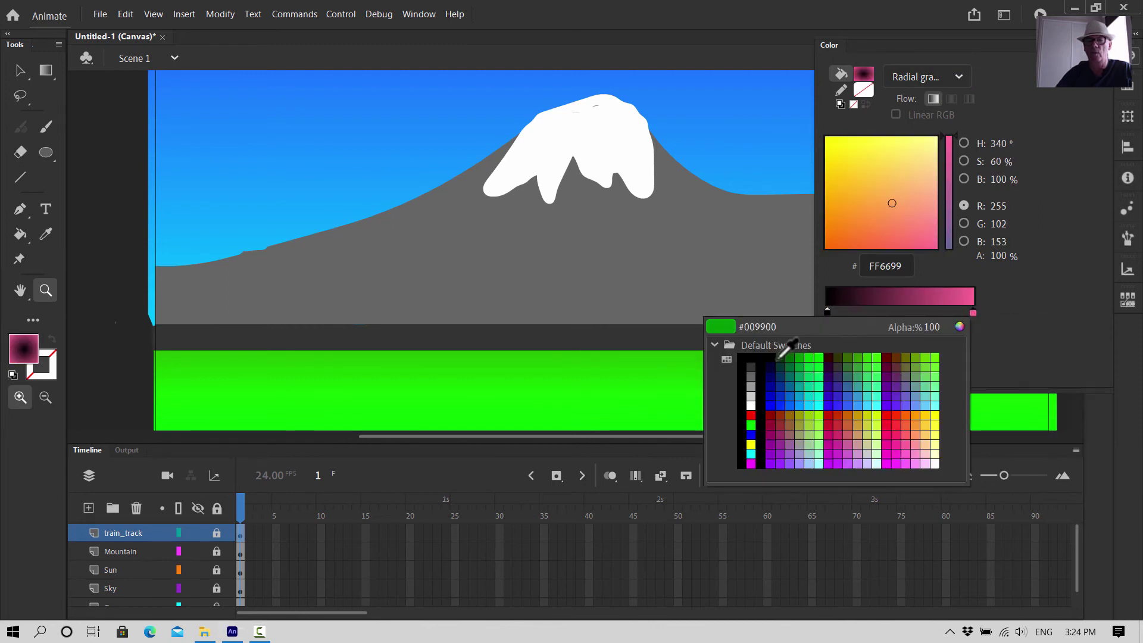
left_click(751, 384)
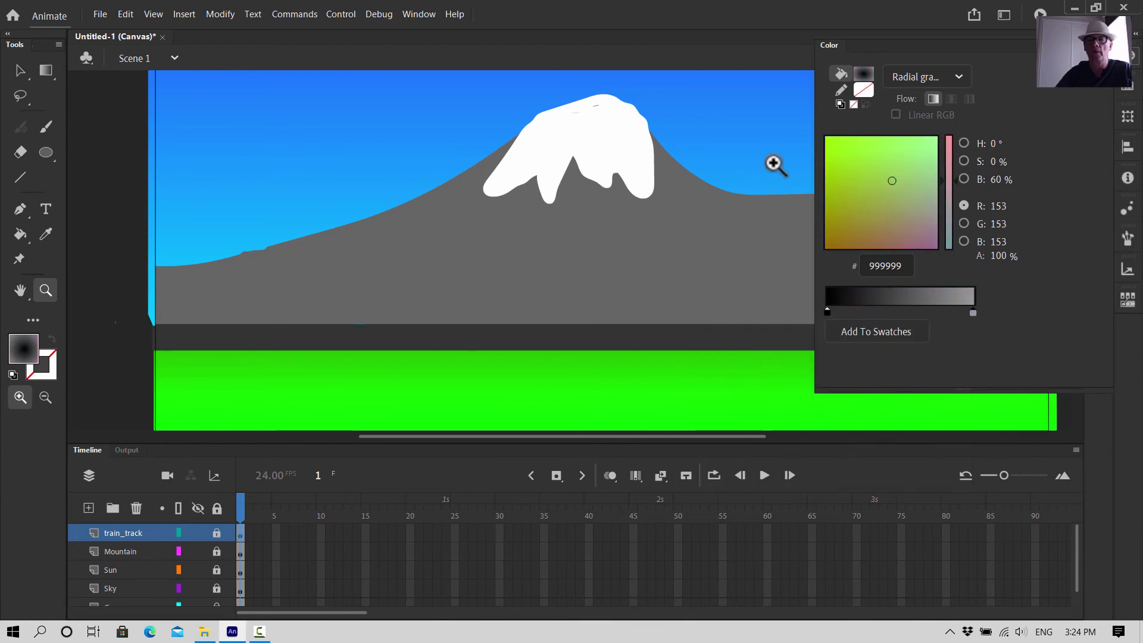
Try to draw an oval over the train track with the gradient fill and unlock the train_track layer
left_click(46, 152)
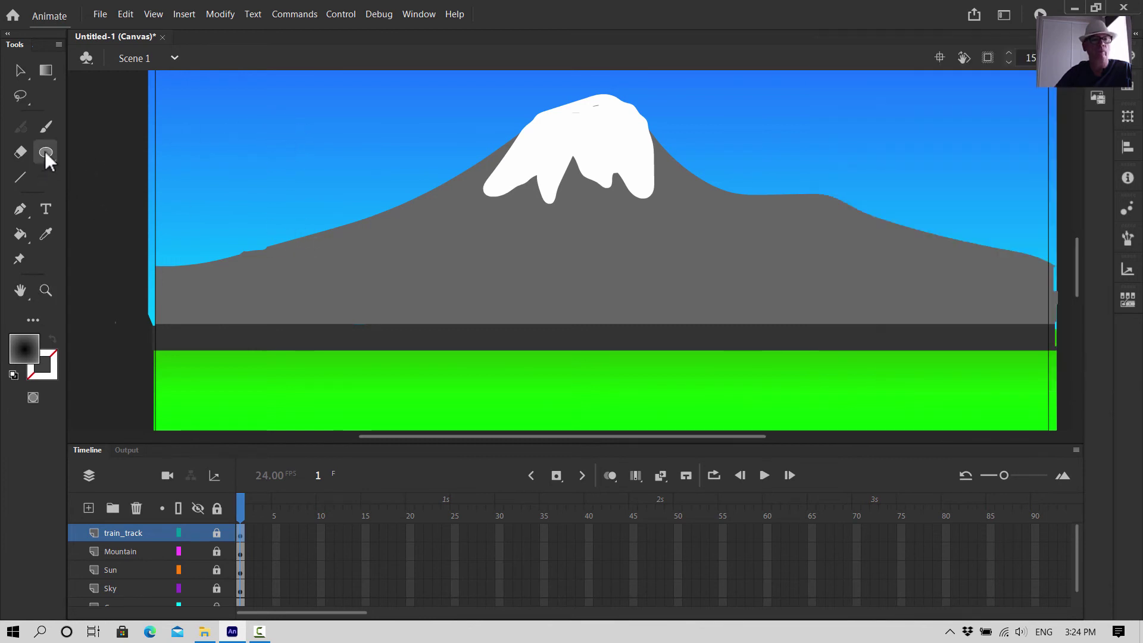
left_click(287, 338)
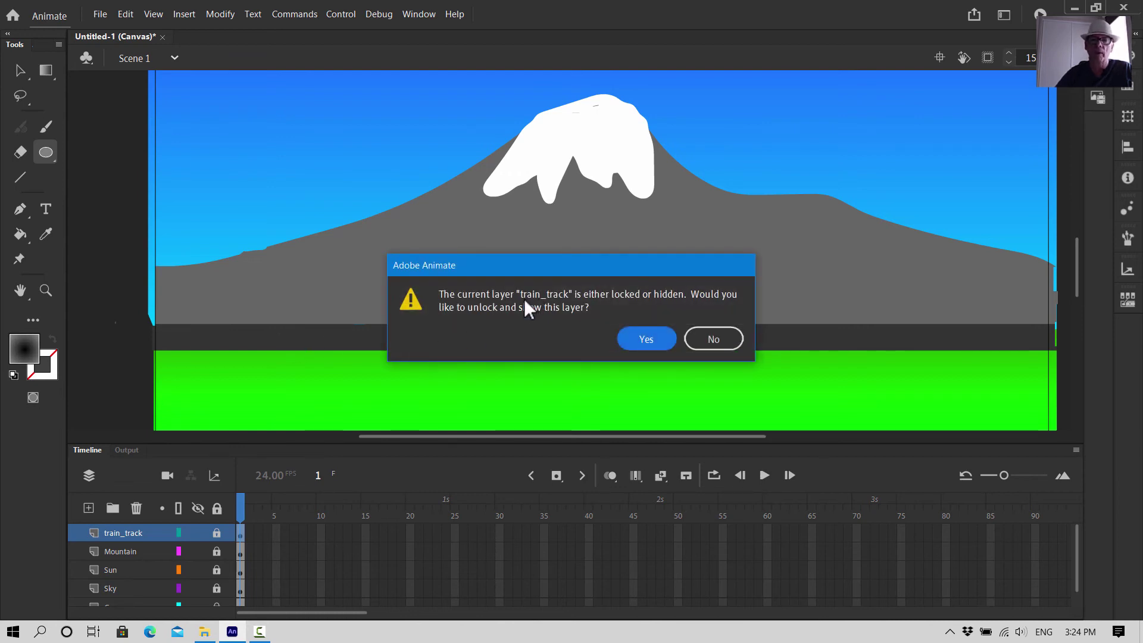
left_click(648, 342)
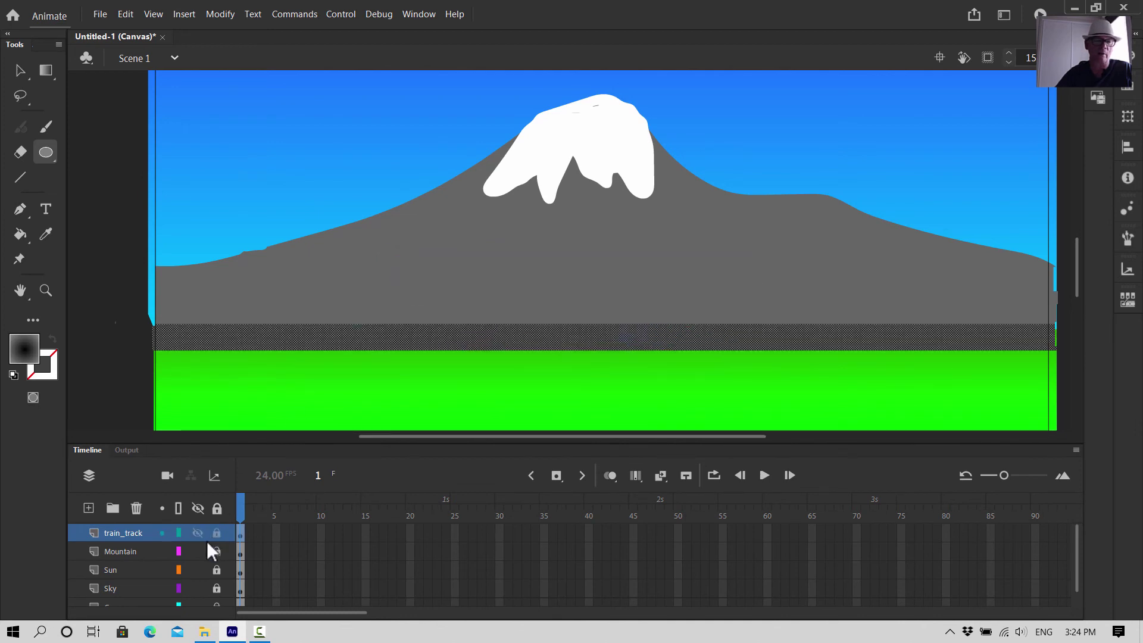
left_click(218, 529)
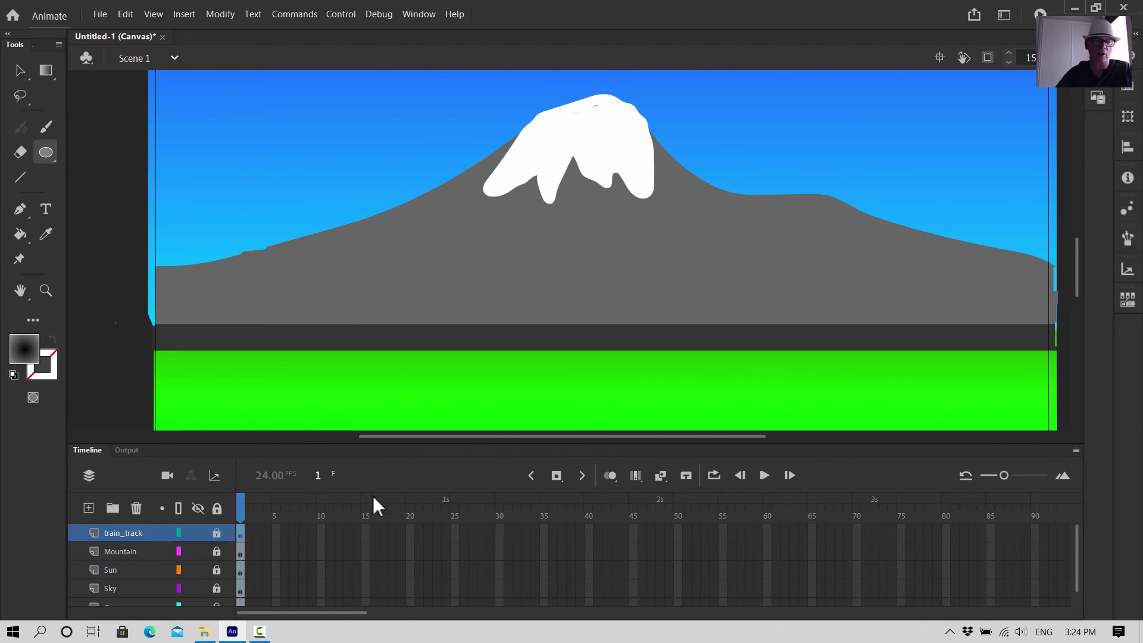
left_click(218, 532)
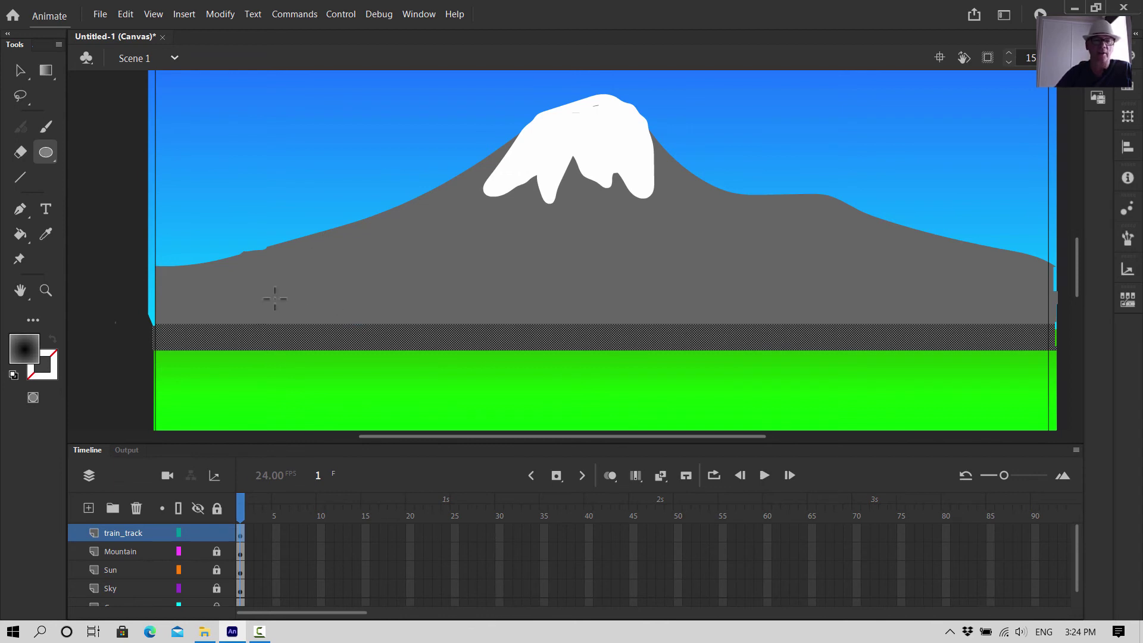
Add a new layer above train_track and name it Train
left_click(89, 507)
double_click(118, 531)
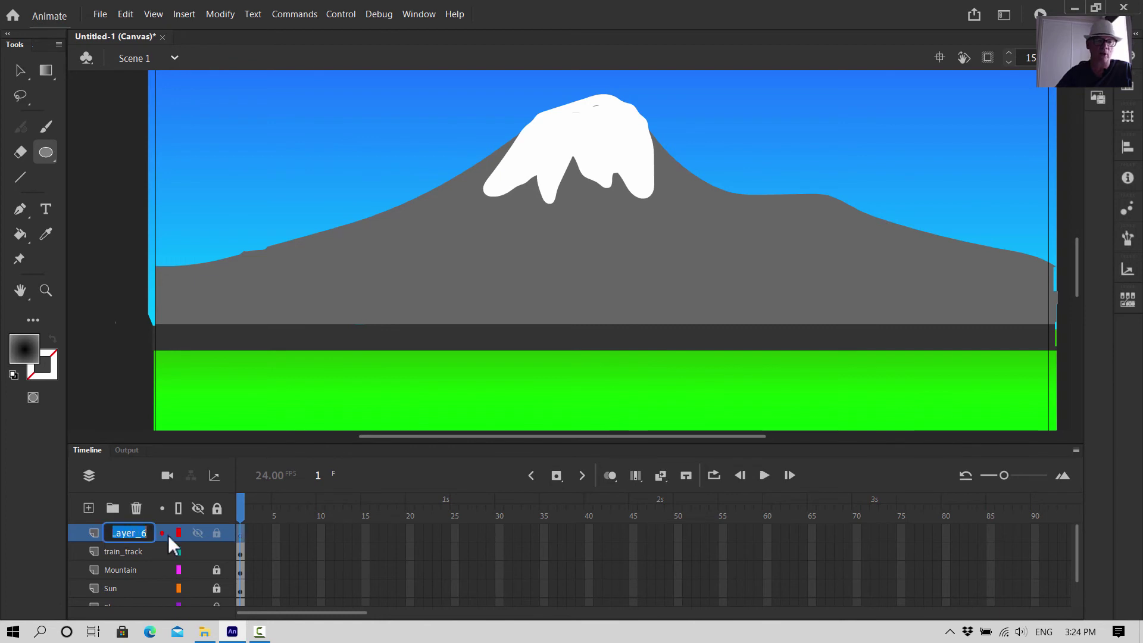
type("T")
type("rac")
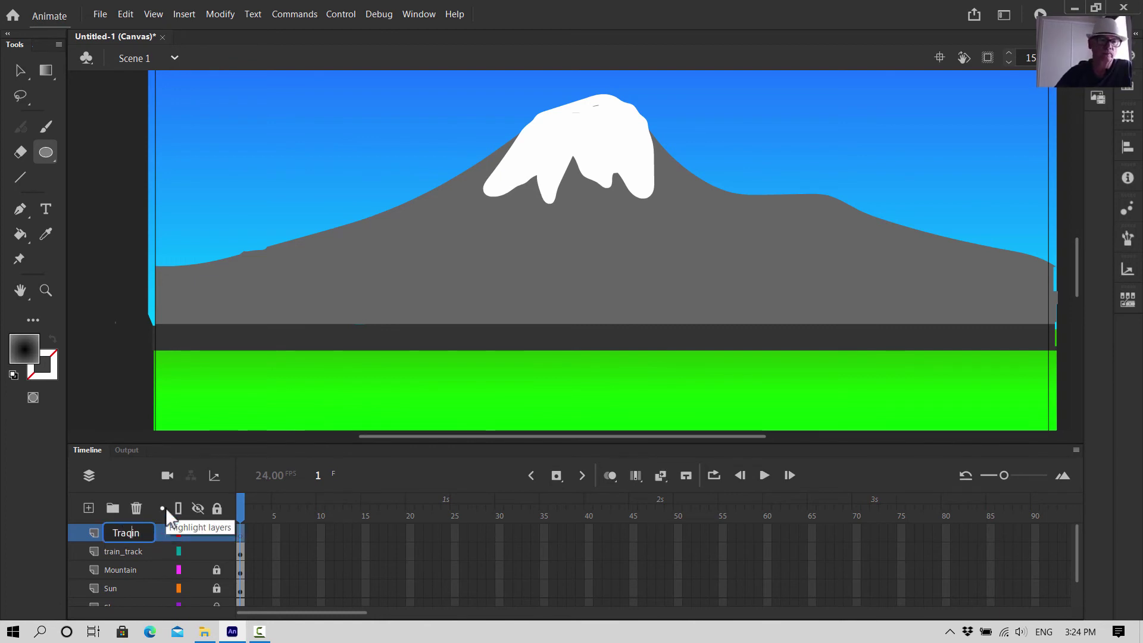
key("BackSpace")
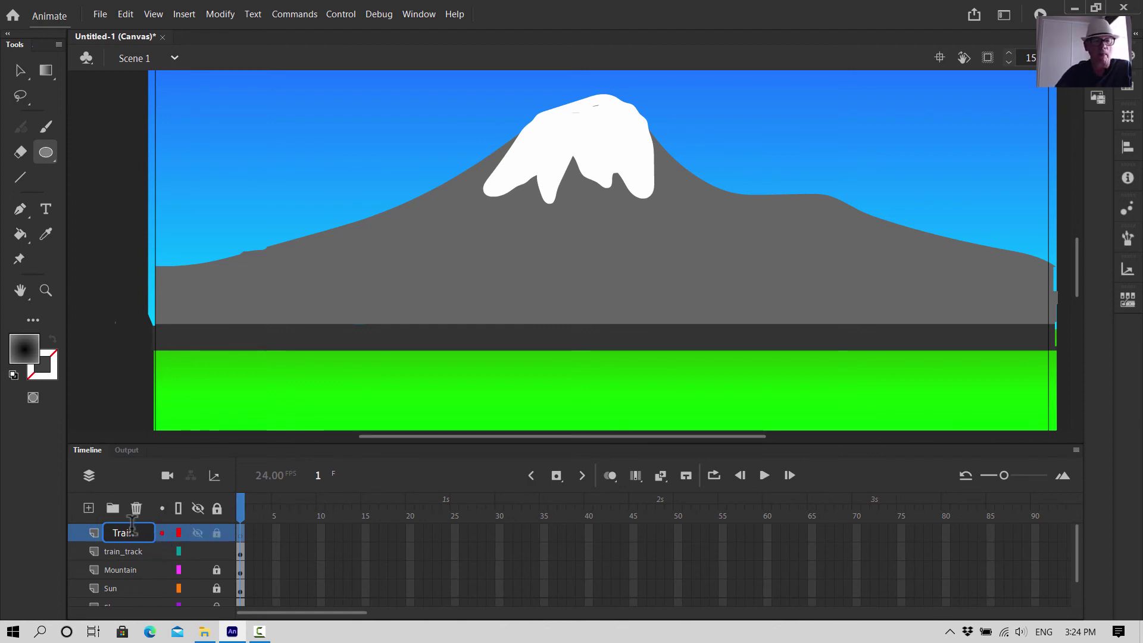
key("End")
key("Return")
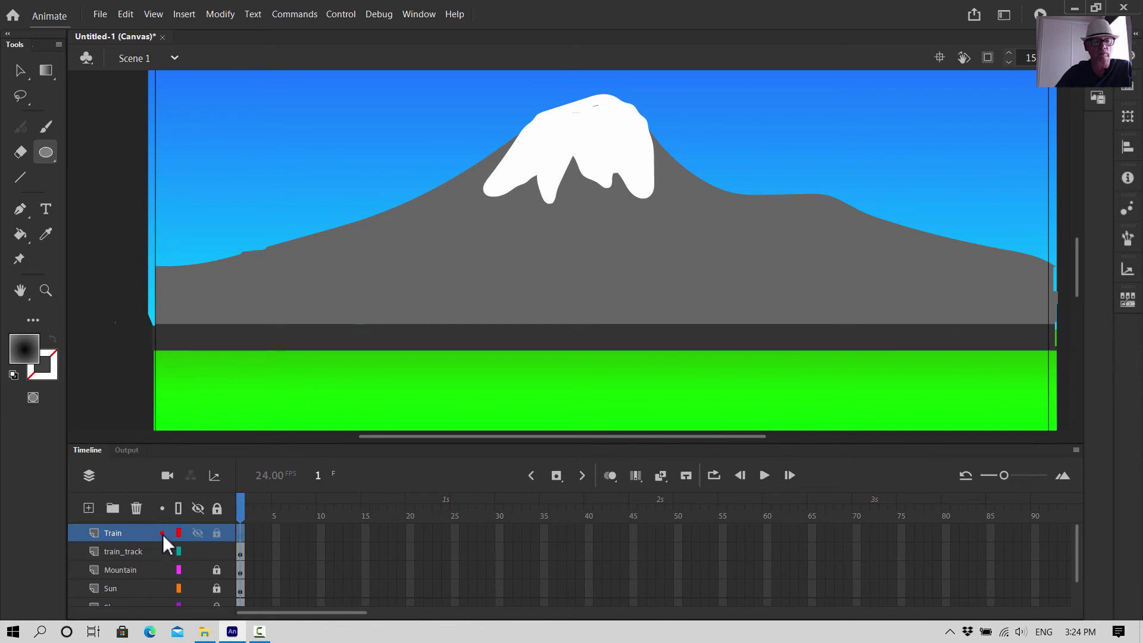
left_click_drag(163, 534, 134, 538)
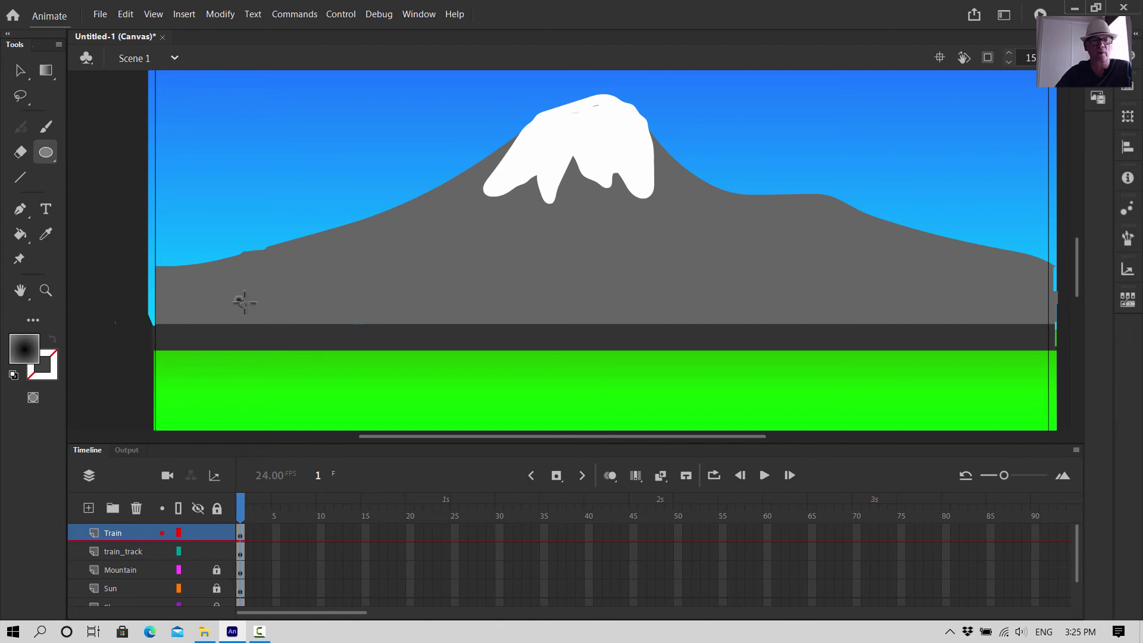
Undo a test oval above the track and set the radial gradient's outer stop to black and inner stop to #666666
left_click_drag(235, 296, 261, 323)
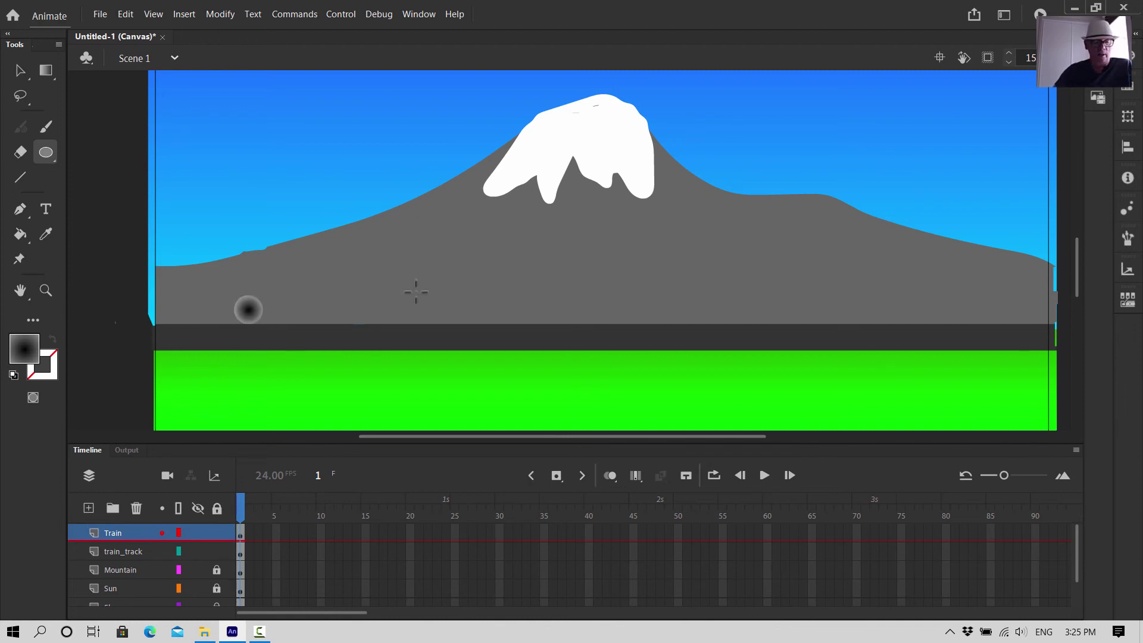
key("ctrl+z")
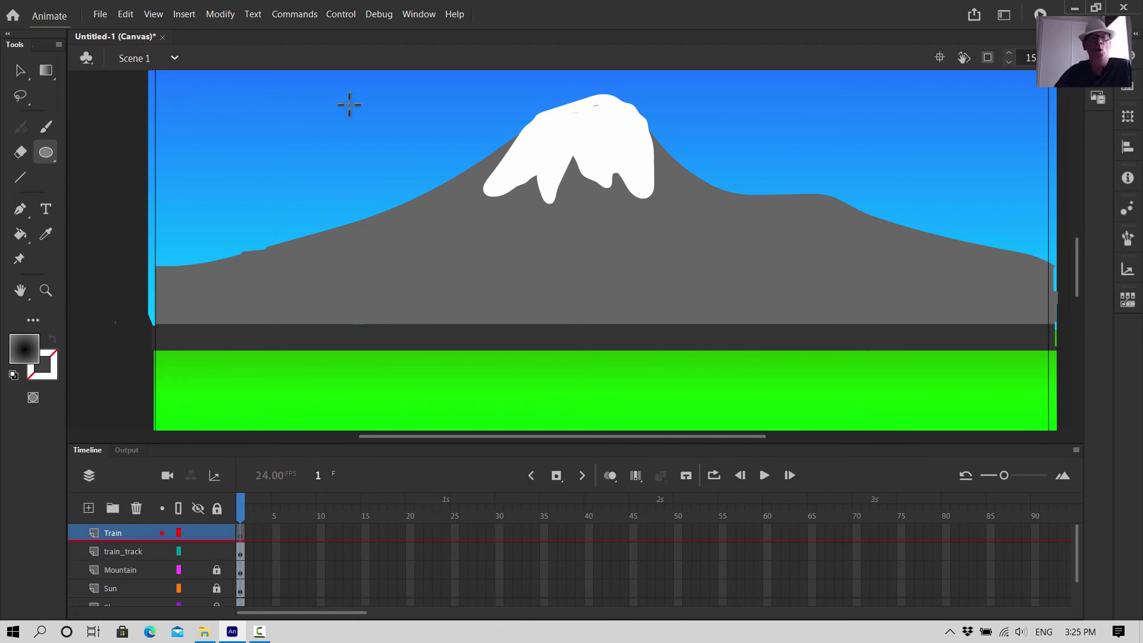
left_click(404, 13)
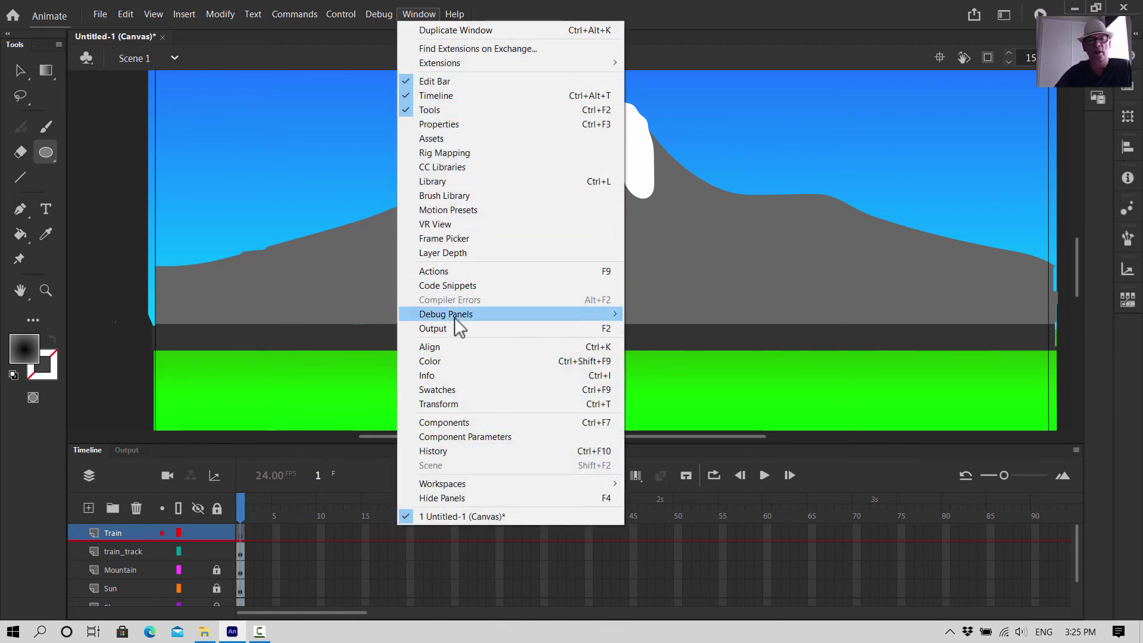
left_click(436, 359)
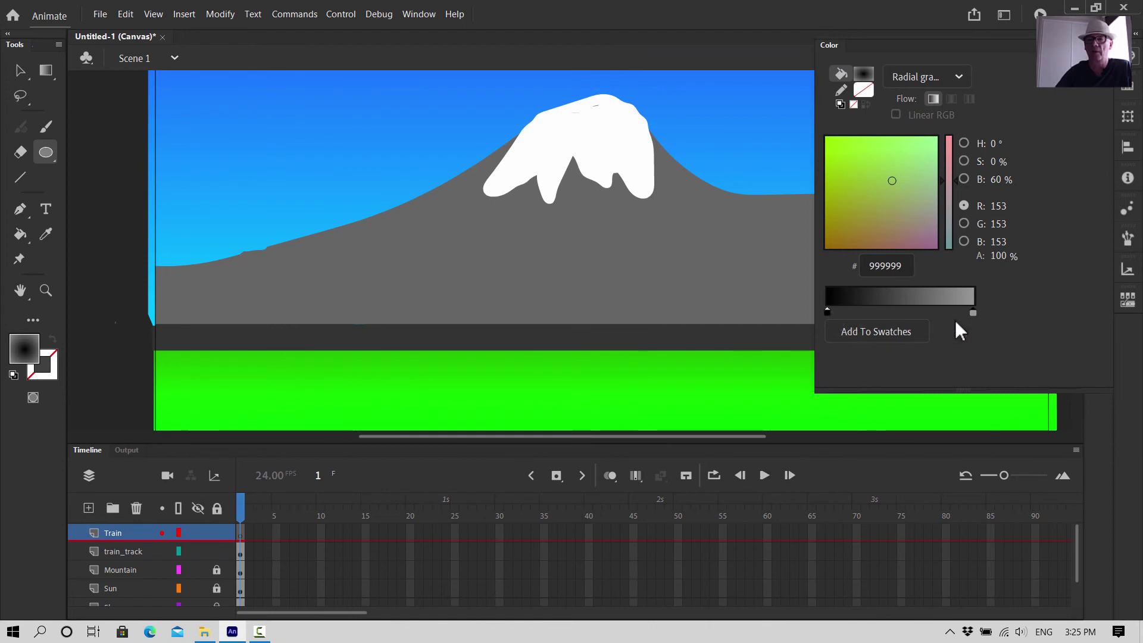
left_click(972, 310)
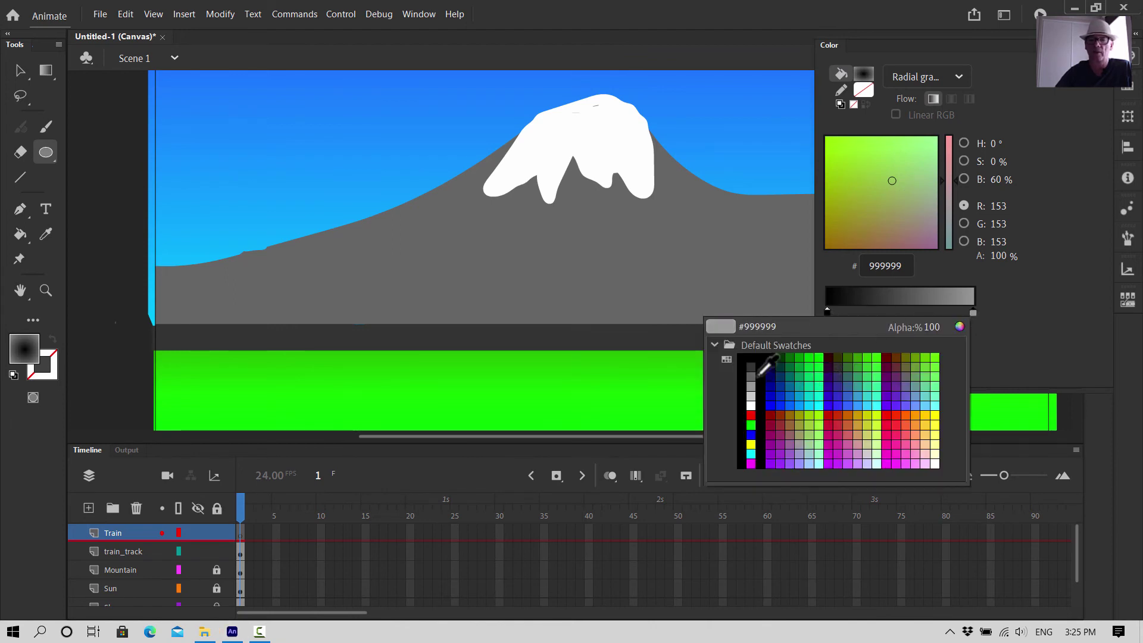
left_click(760, 356)
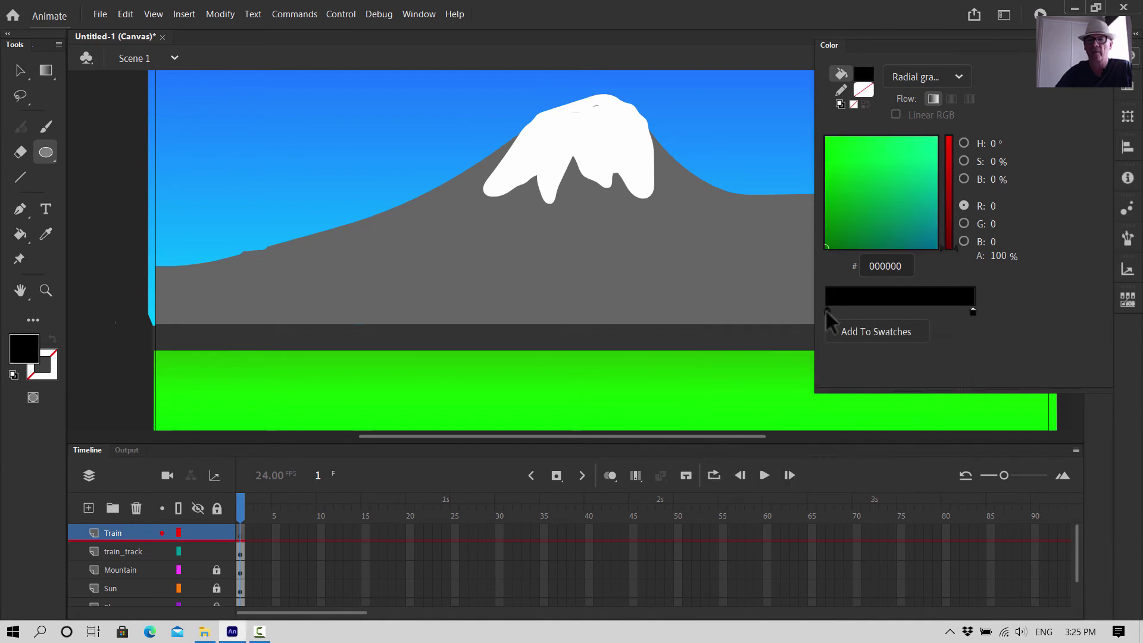
left_click(826, 310)
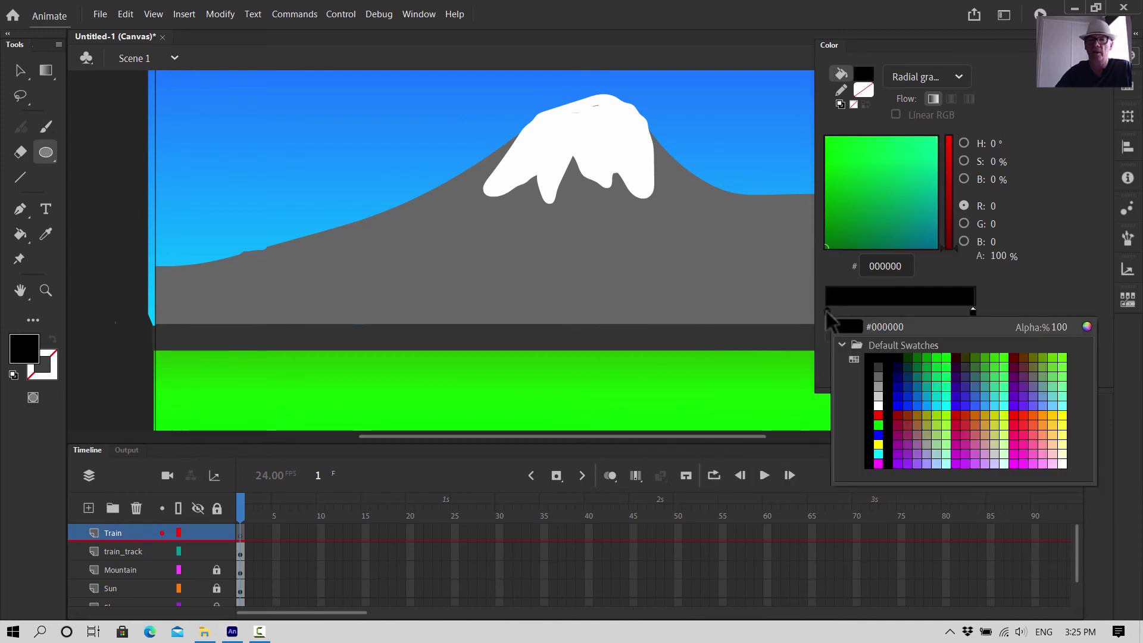
left_click(878, 376)
Undo a second test oval, turn on object drawing mode and draw a small round gradient-filled wheel resting on the train track
left_click_drag(294, 298, 320, 322)
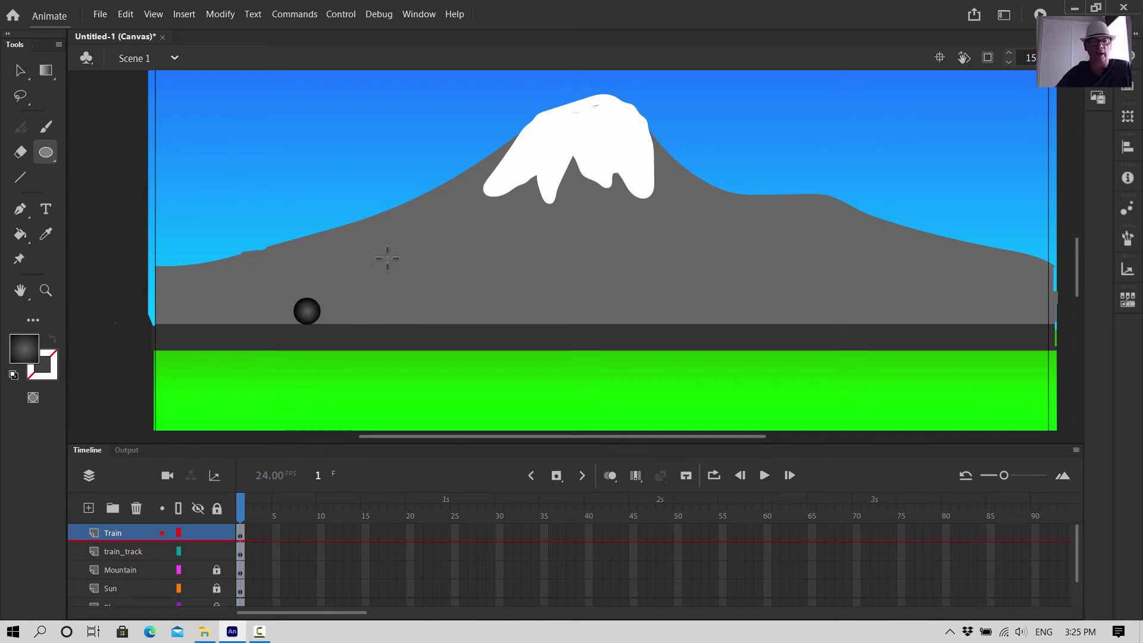
key("ctrl+z")
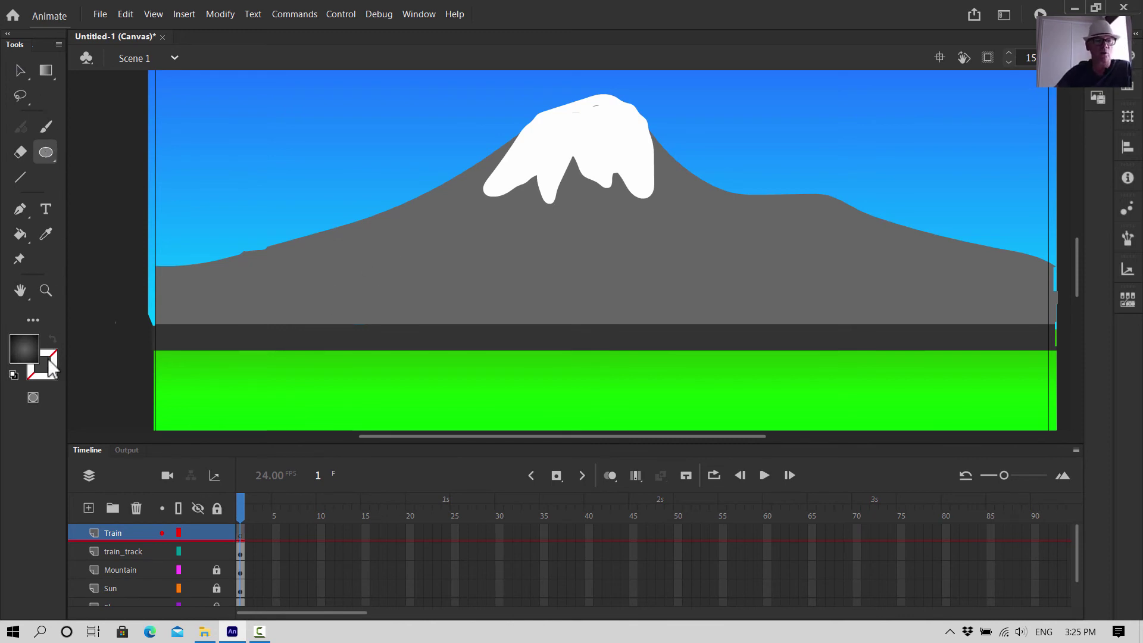
left_click(32, 396)
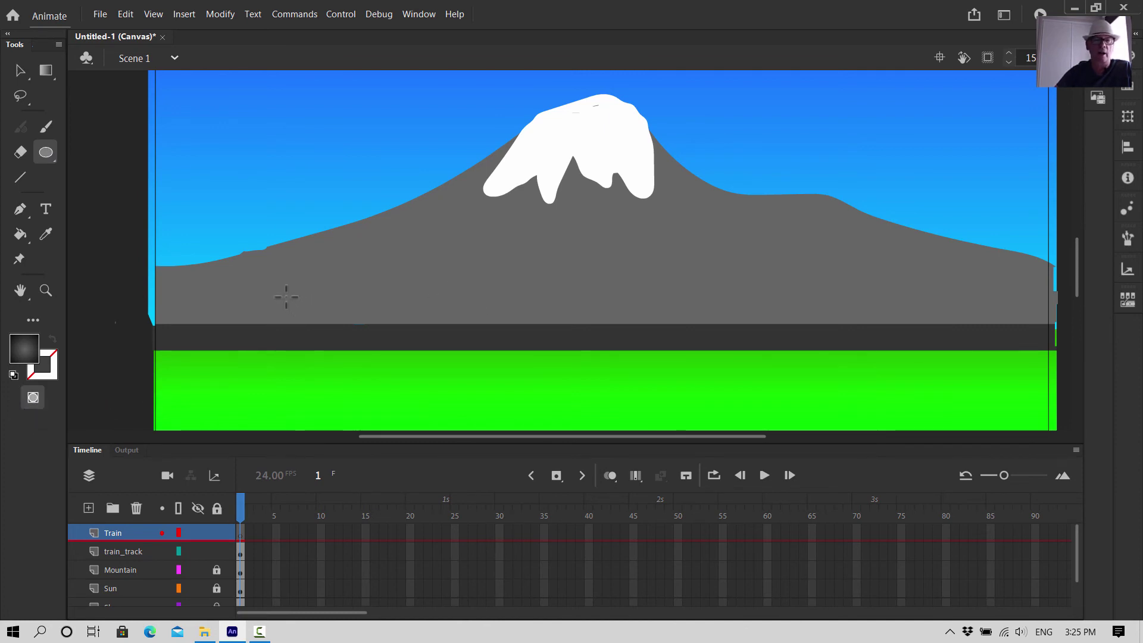
left_click_drag(286, 296, 314, 321)
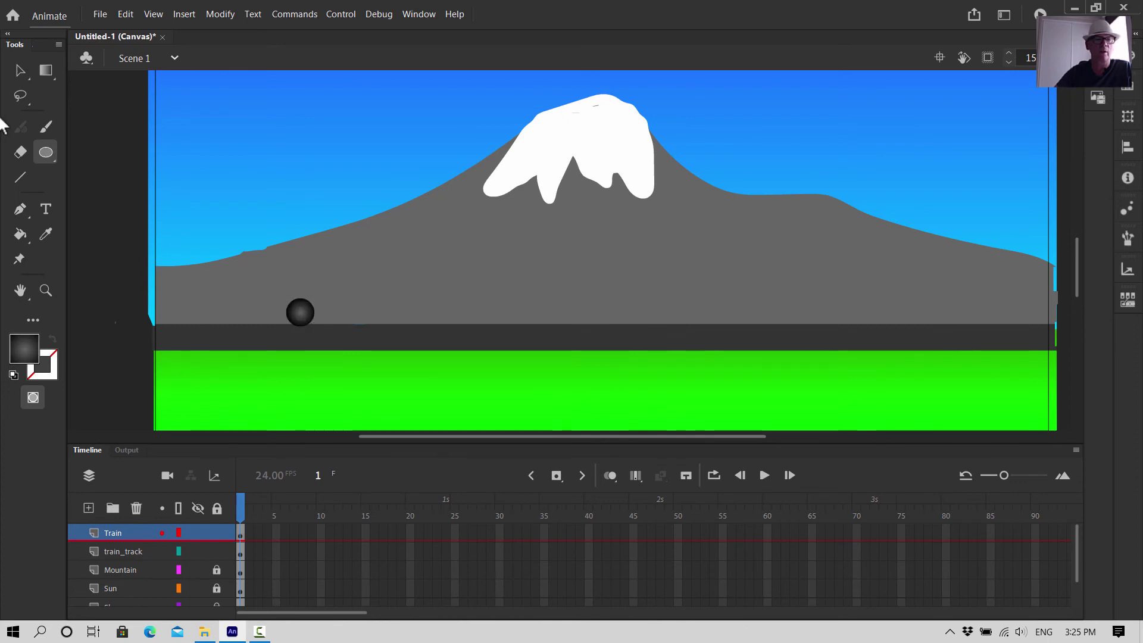
Duplicate the wheel along the track to form two groups of four wheels separated by a gap
left_click(18, 72)
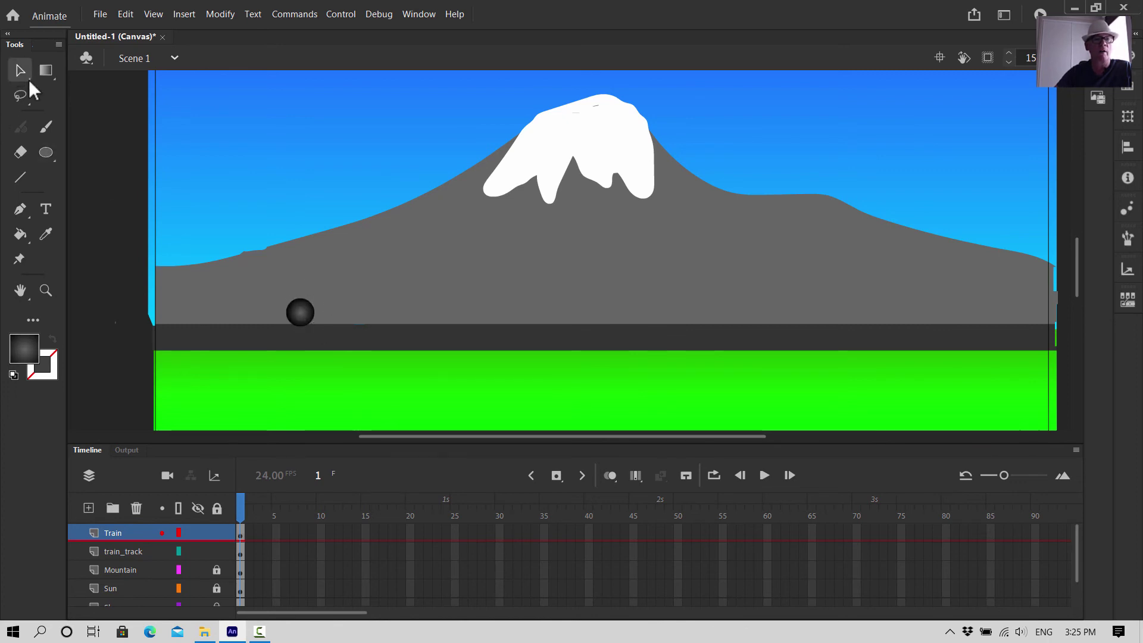
left_click(299, 306)
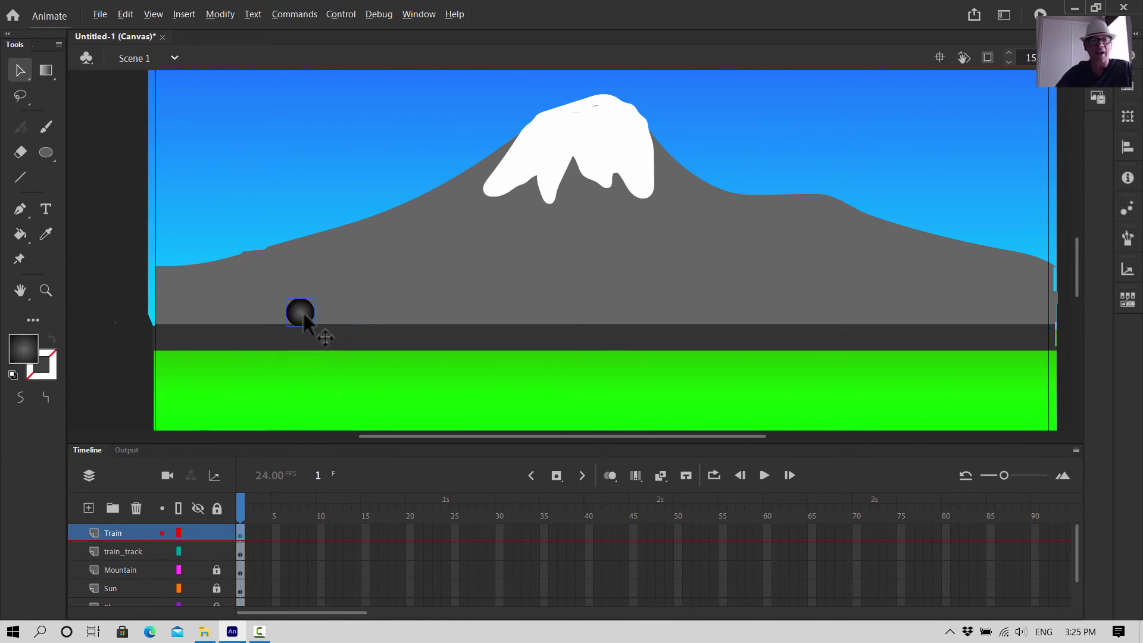
left_click_drag(302, 310, 512, 312)
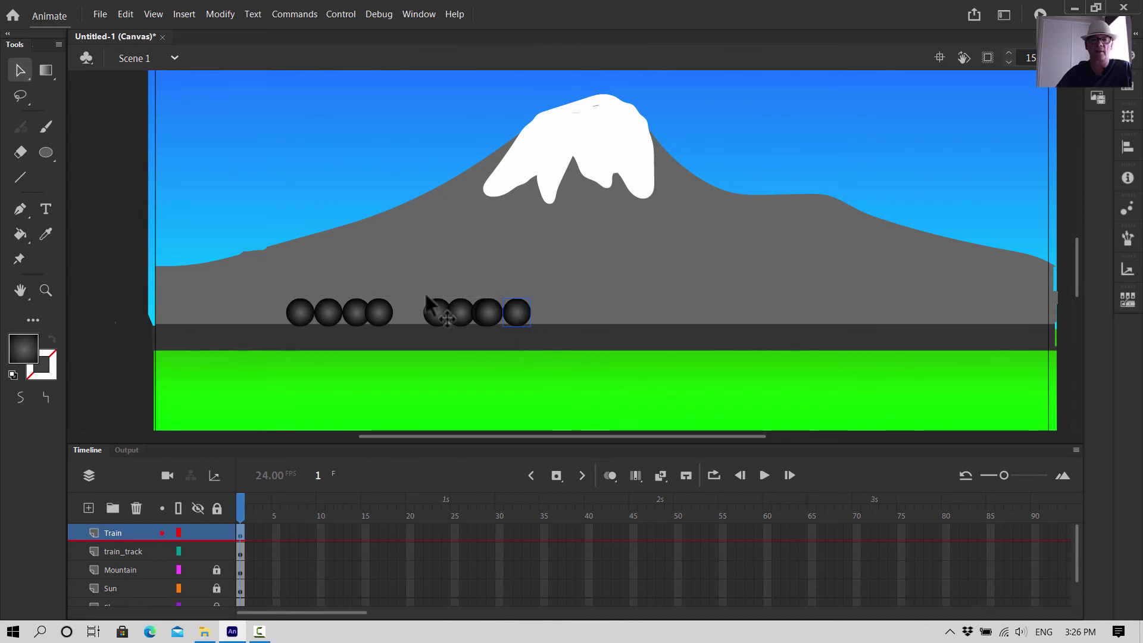
left_click(209, 232)
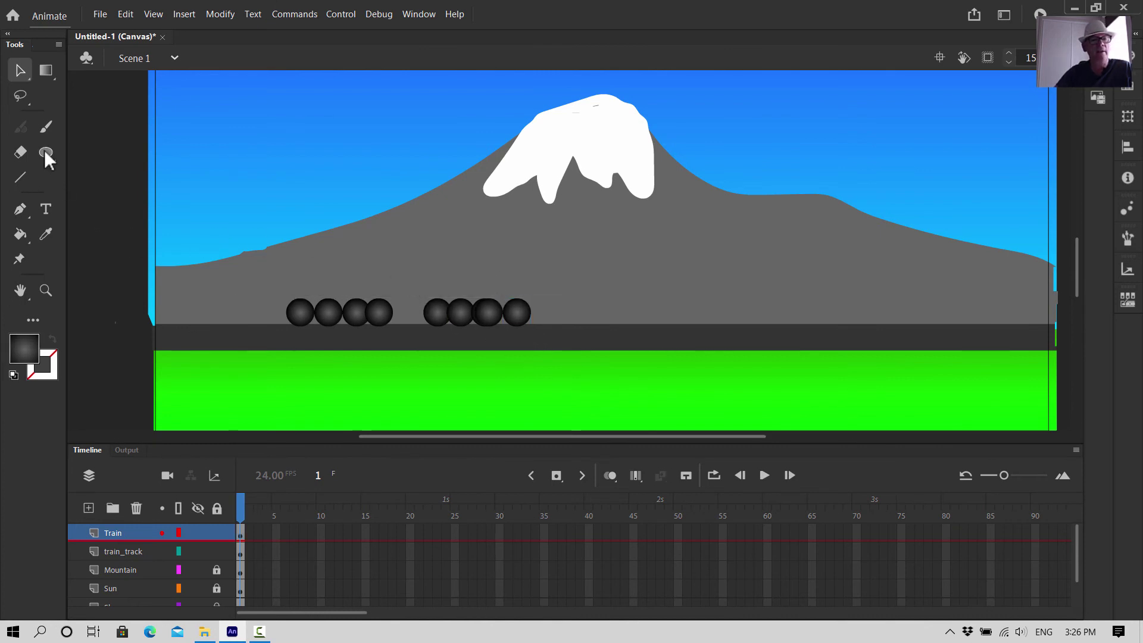
Draw a white, stroke-free rectangle as the train body, covering the upper halves of all the wheels
left_click_drag(44, 149, 103, 152)
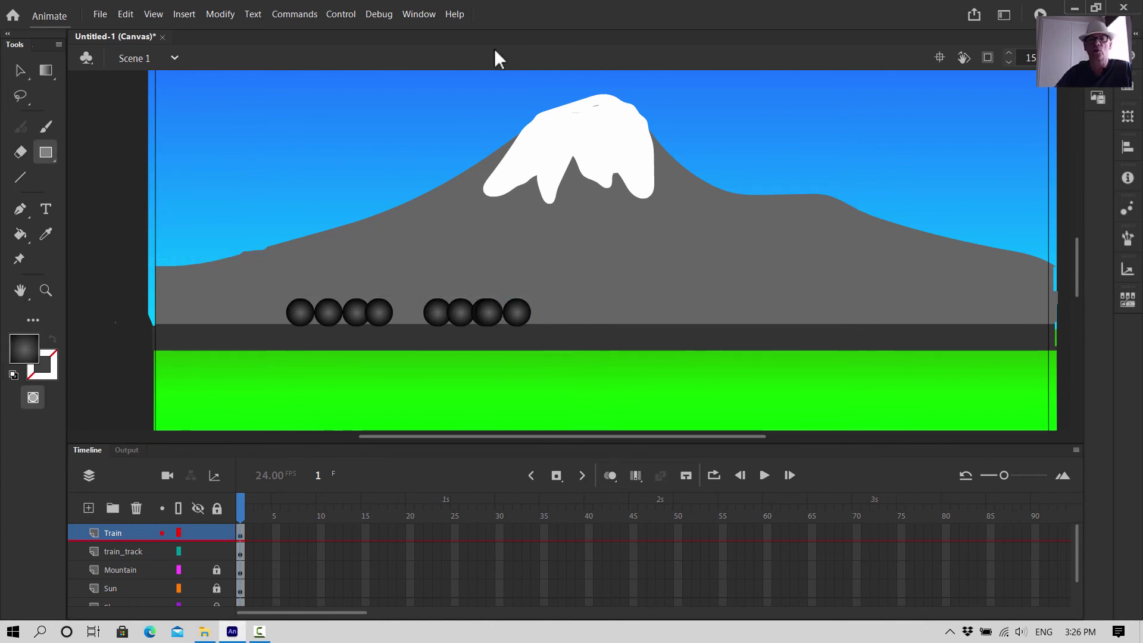
left_click(417, 14)
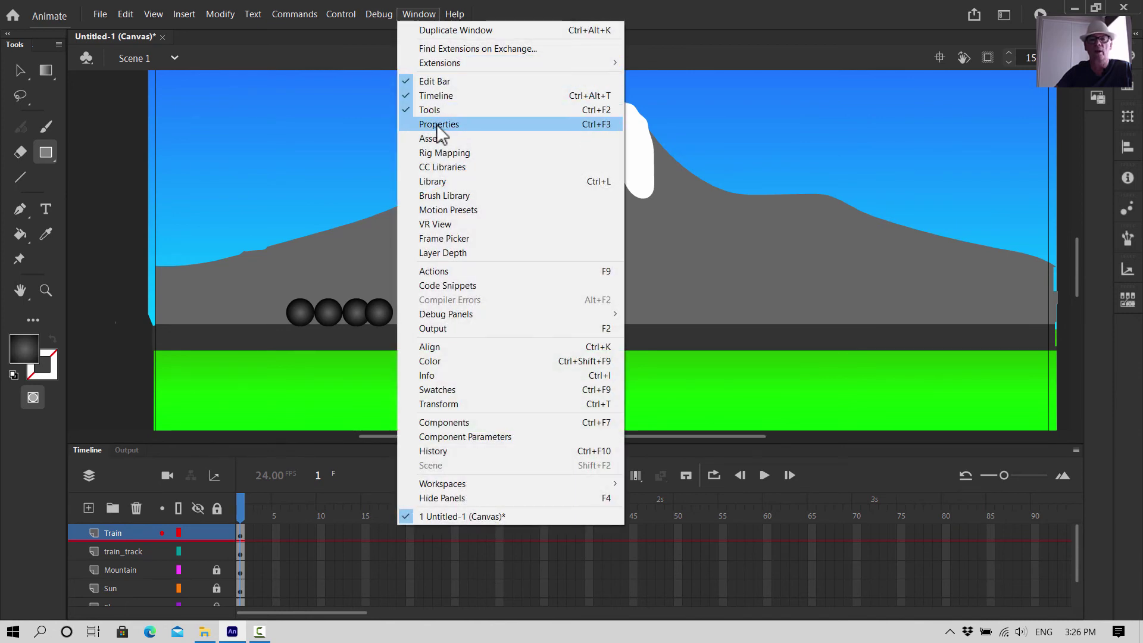
left_click(439, 125)
left_click(883, 212)
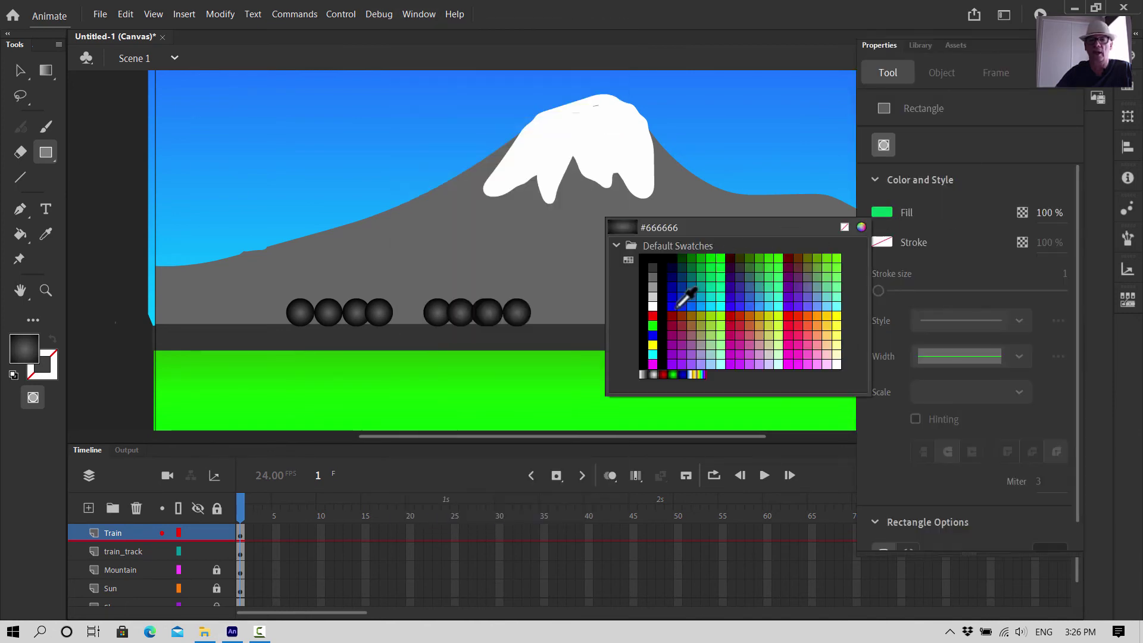
left_click(653, 303)
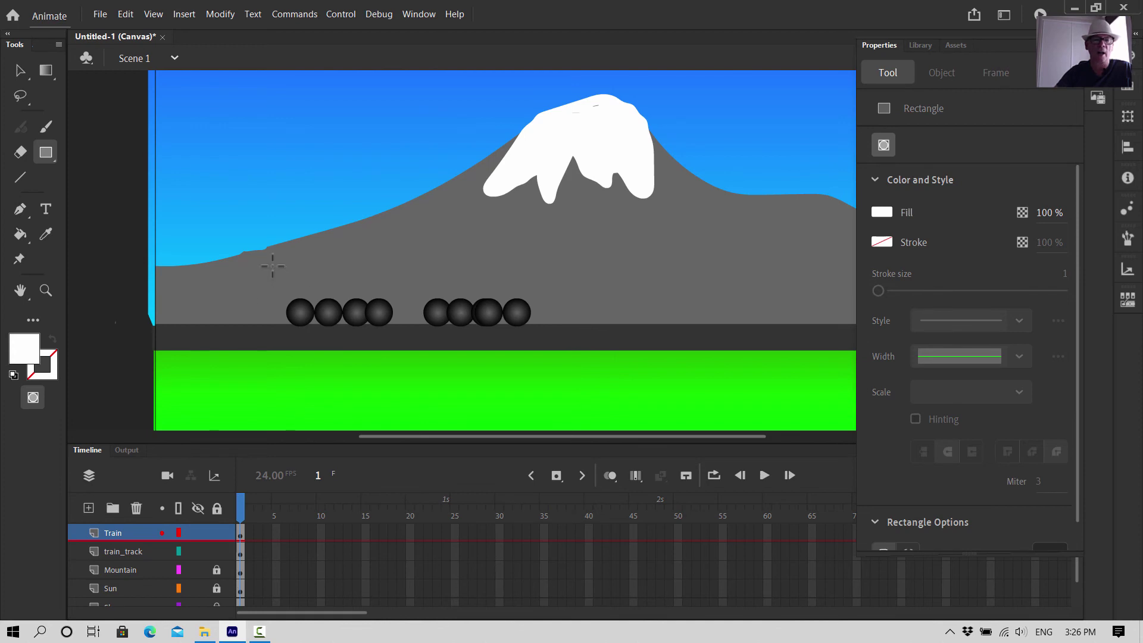
left_click_drag(271, 265, 547, 312)
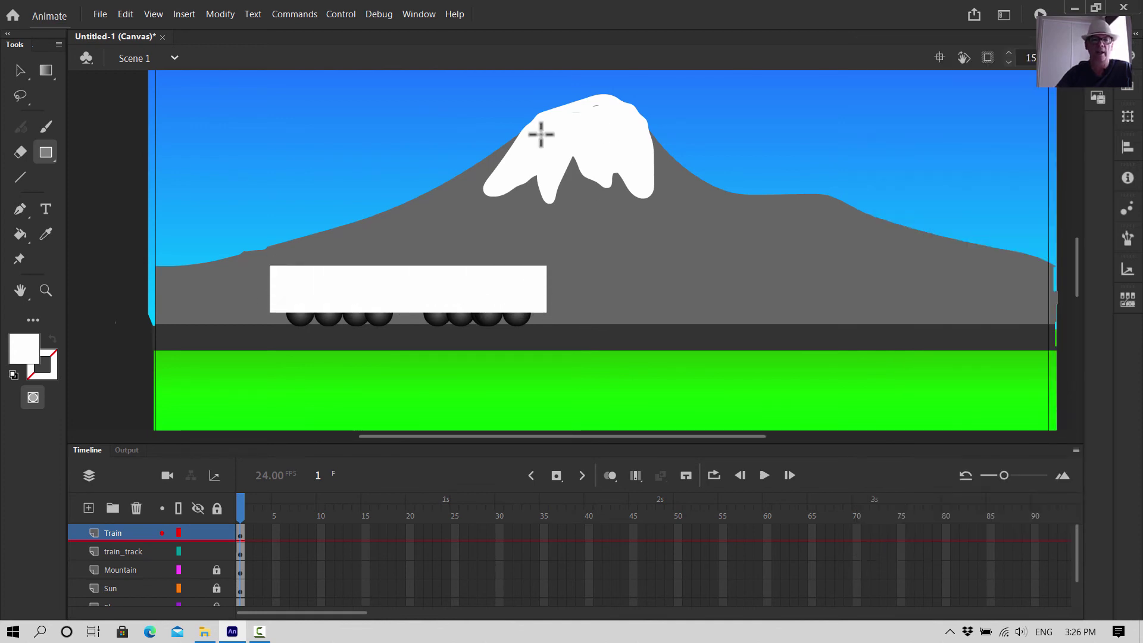
Draw a wide white oval just ahead of the train body's front end
left_click(50, 160)
left_click(95, 195)
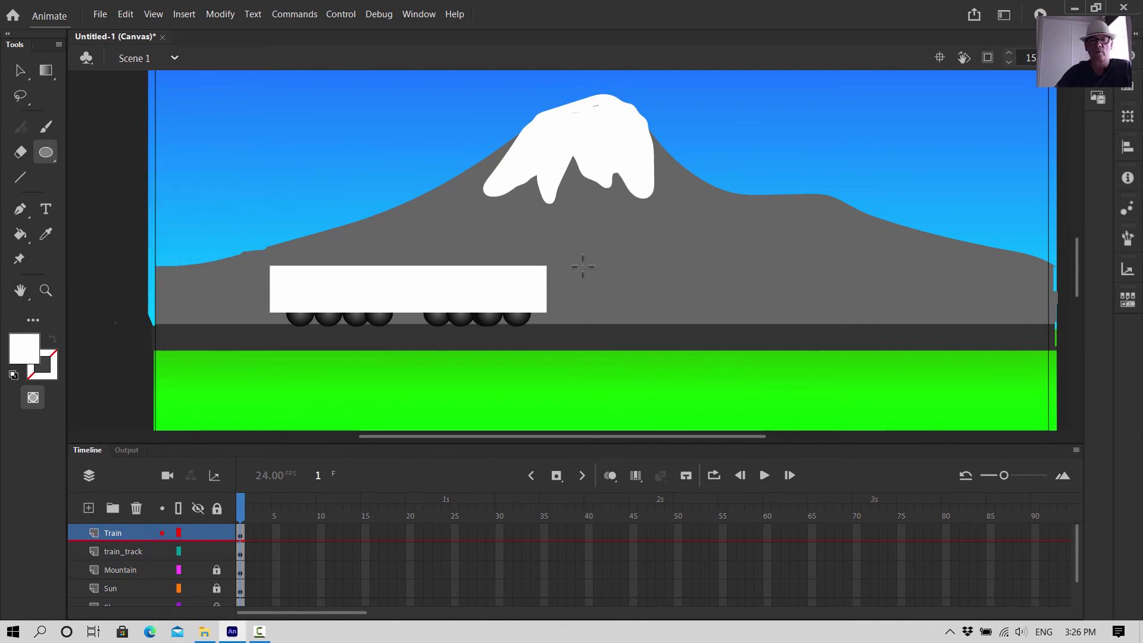
left_click_drag(582, 267, 665, 303)
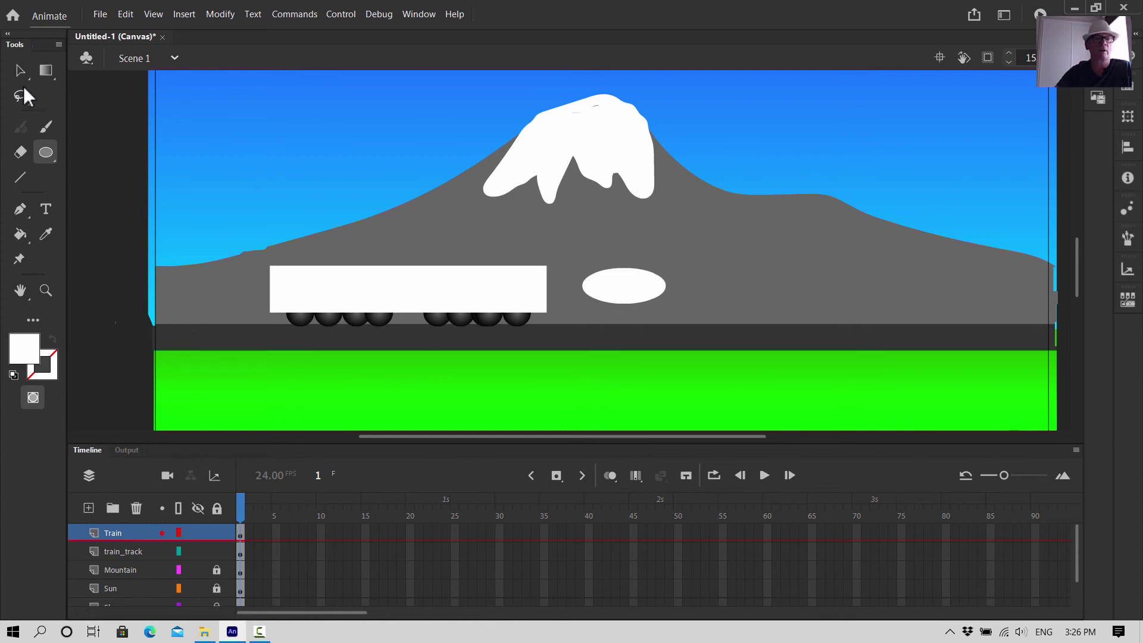
Use Free Transform to tilt the white oval downward, enlarge it and fit it over the body's front end as the nose
left_click(46, 70)
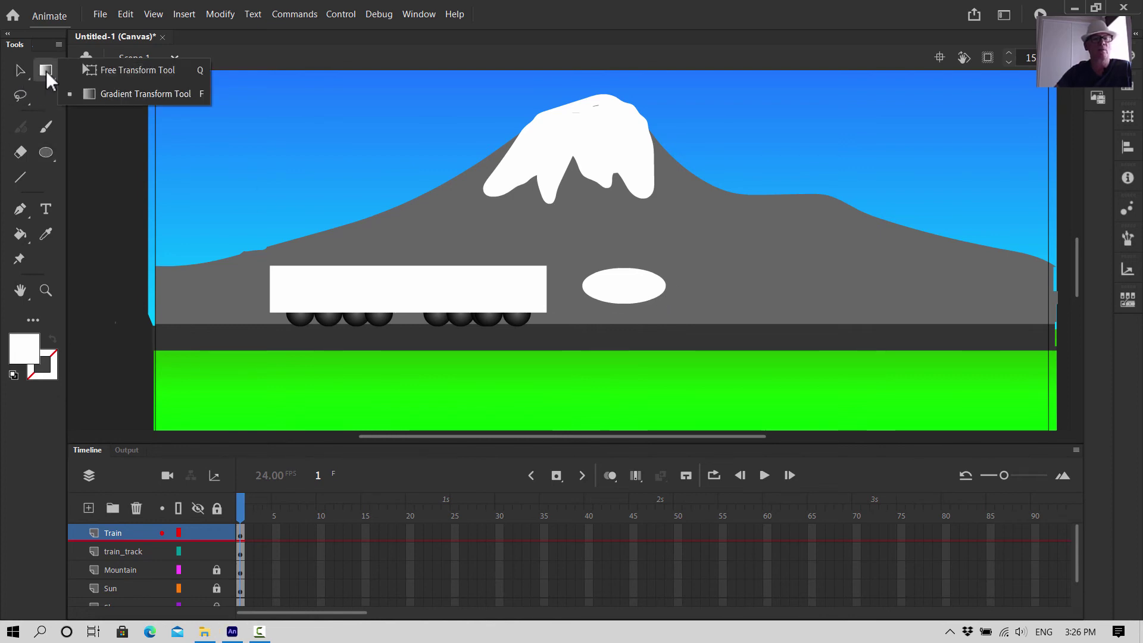
left_click(131, 70)
left_click(621, 286)
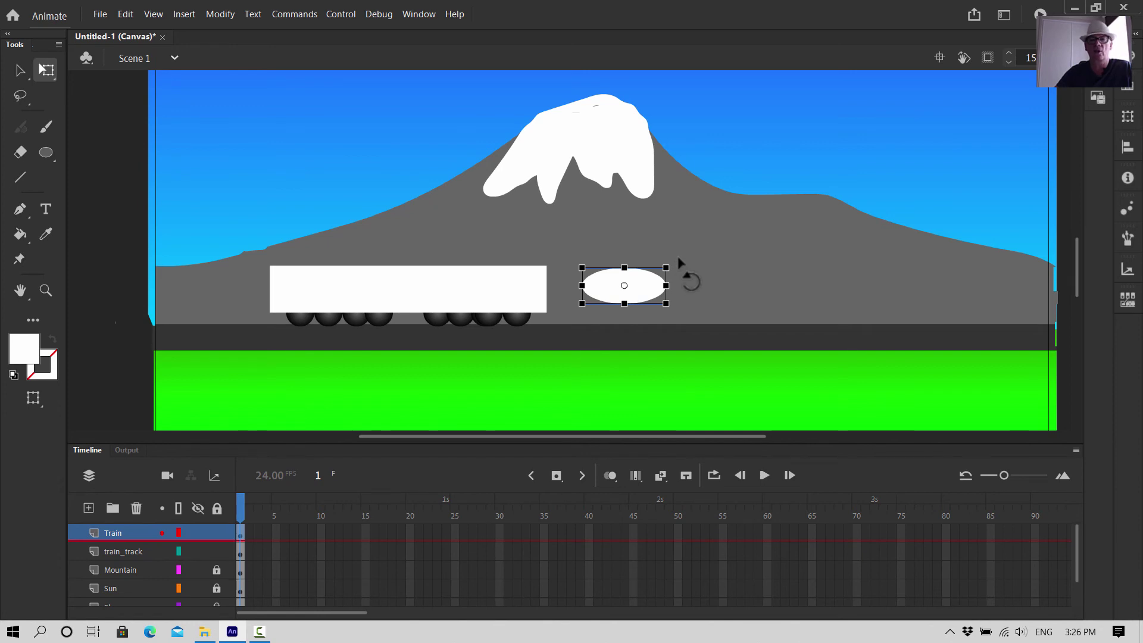
left_click_drag(680, 263, 595, 325)
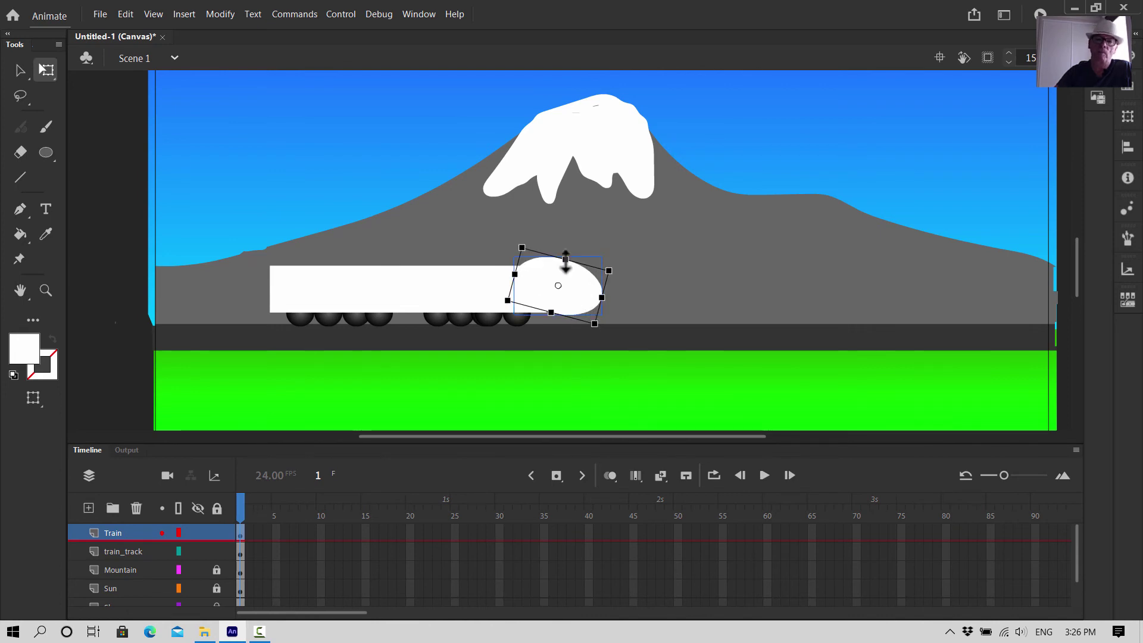
left_click_drag(565, 260, 577, 301)
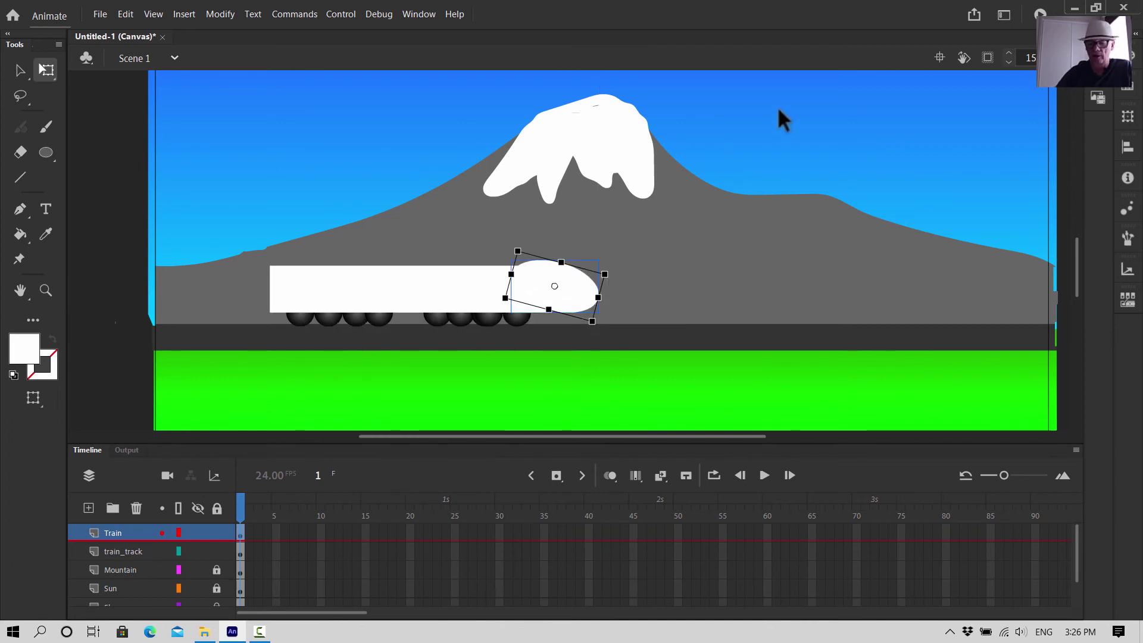
Nudge the nose oval down slightly to line up with the train body and deselect it
key("Down")
key("Down")
key("Down")
key("Down")
key("Down")
key("Down")
key("Down")
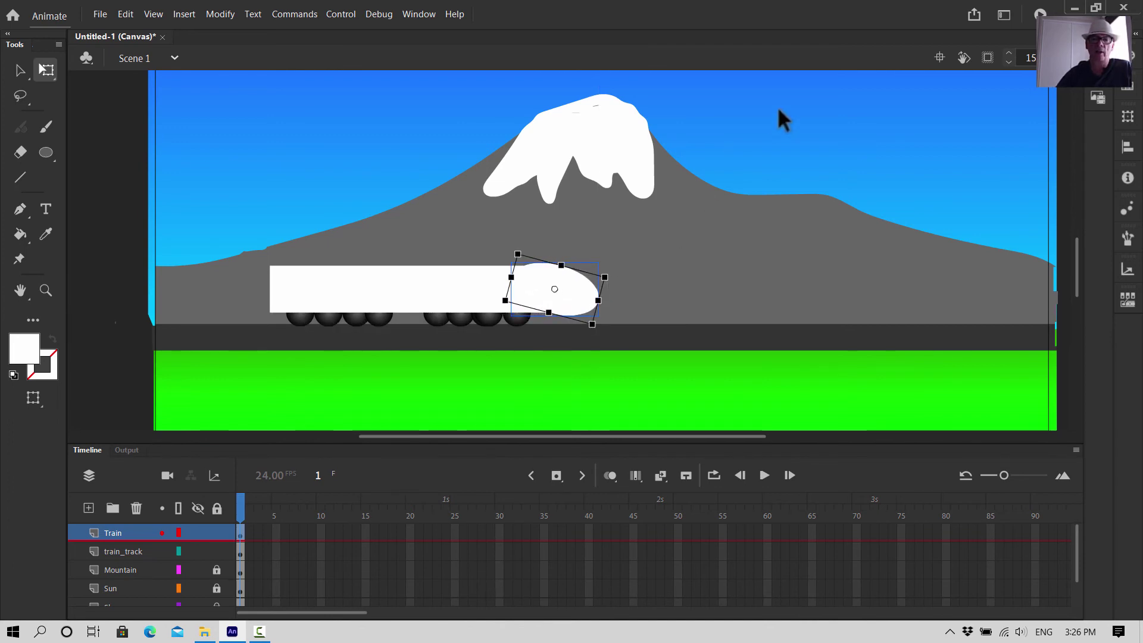
left_click(749, 234)
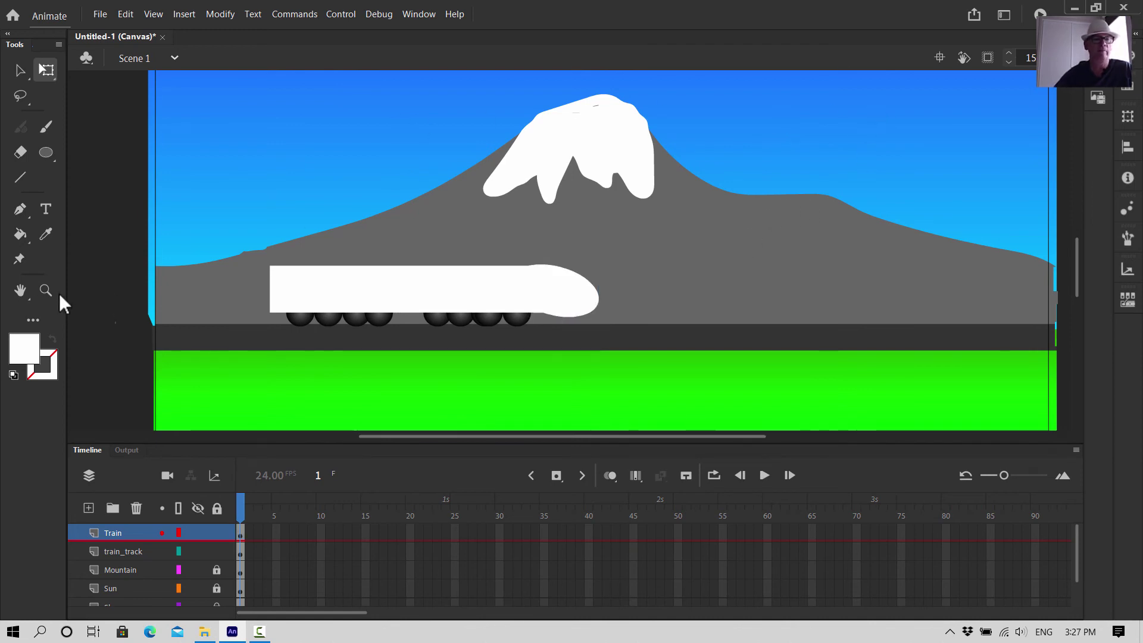
Ready the Rectangle tool with a radial gradient fill for the train windows
left_click(49, 159)
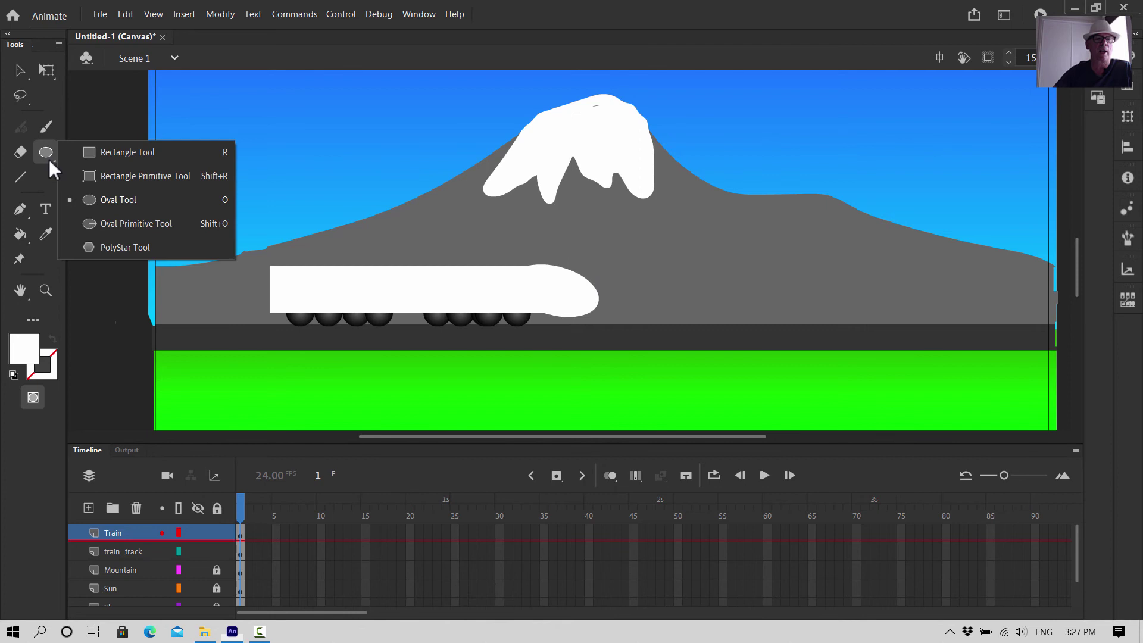
left_click(120, 152)
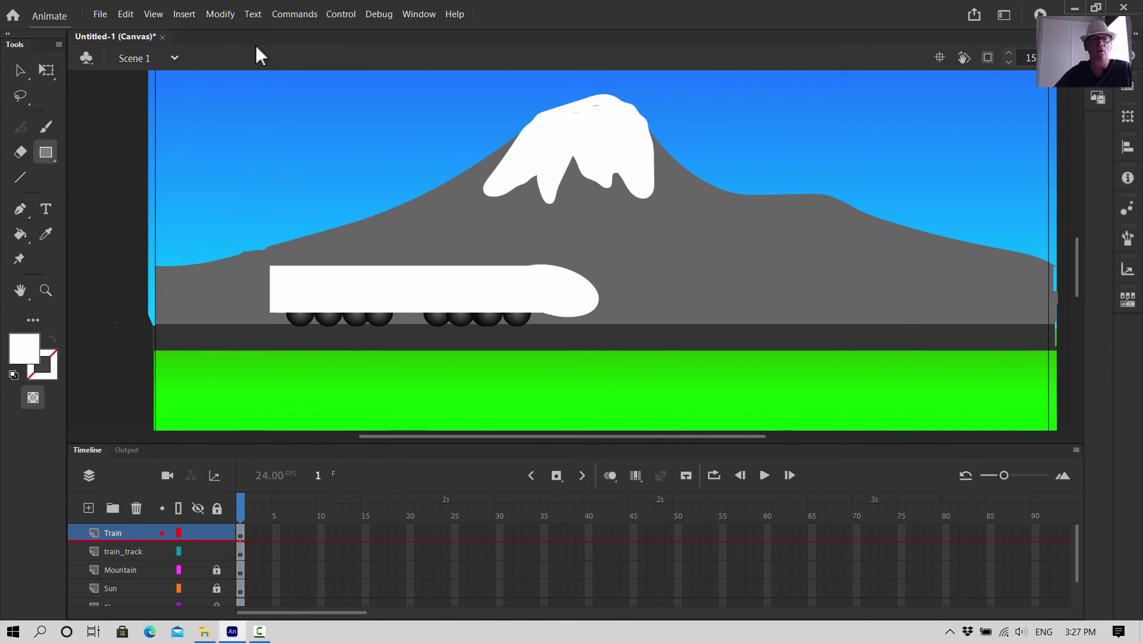
left_click(410, 14)
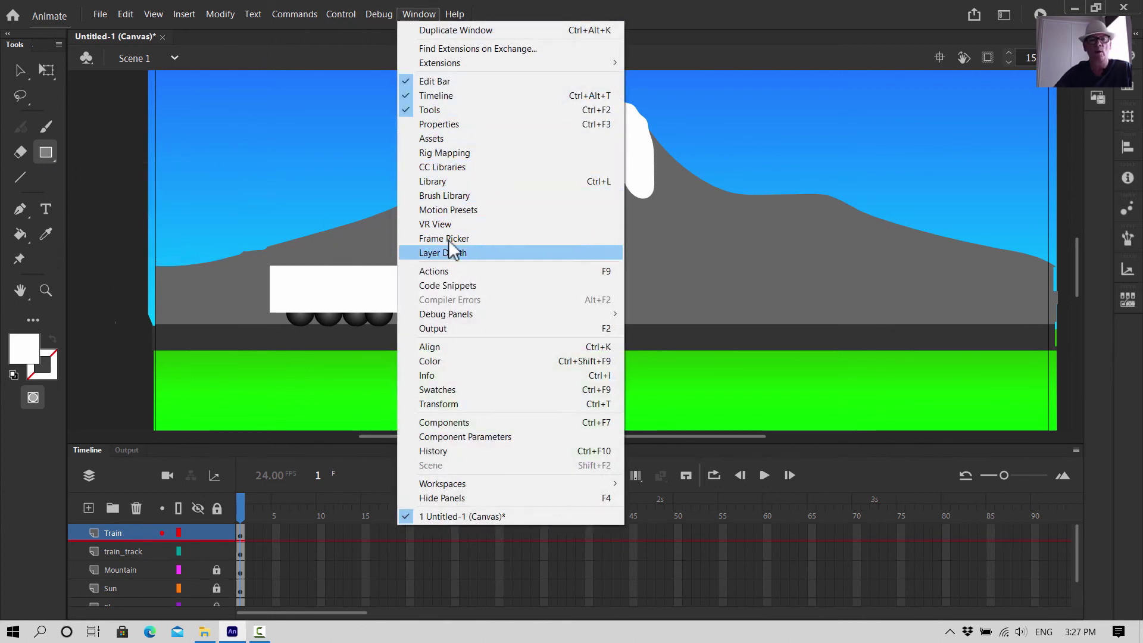
left_click(435, 360)
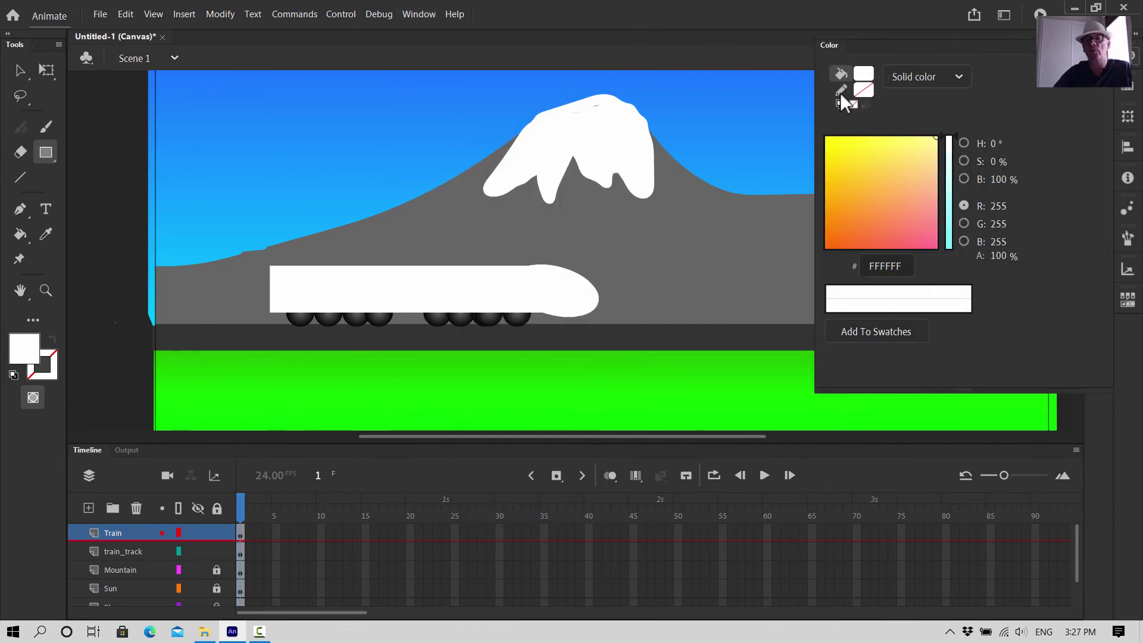
left_click(963, 76)
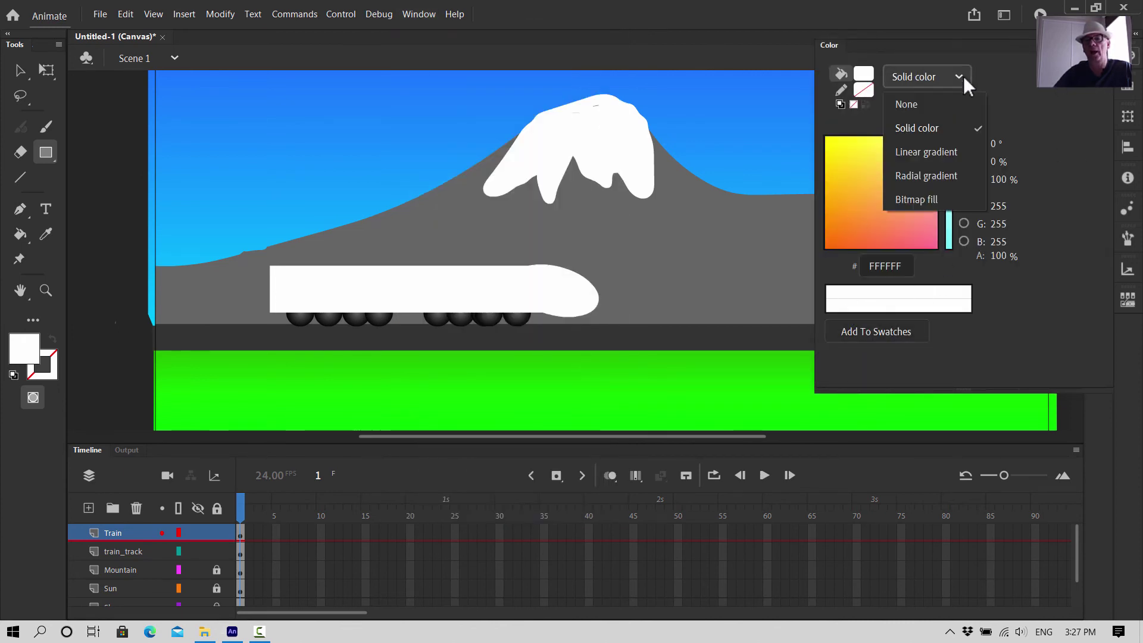
left_click(937, 172)
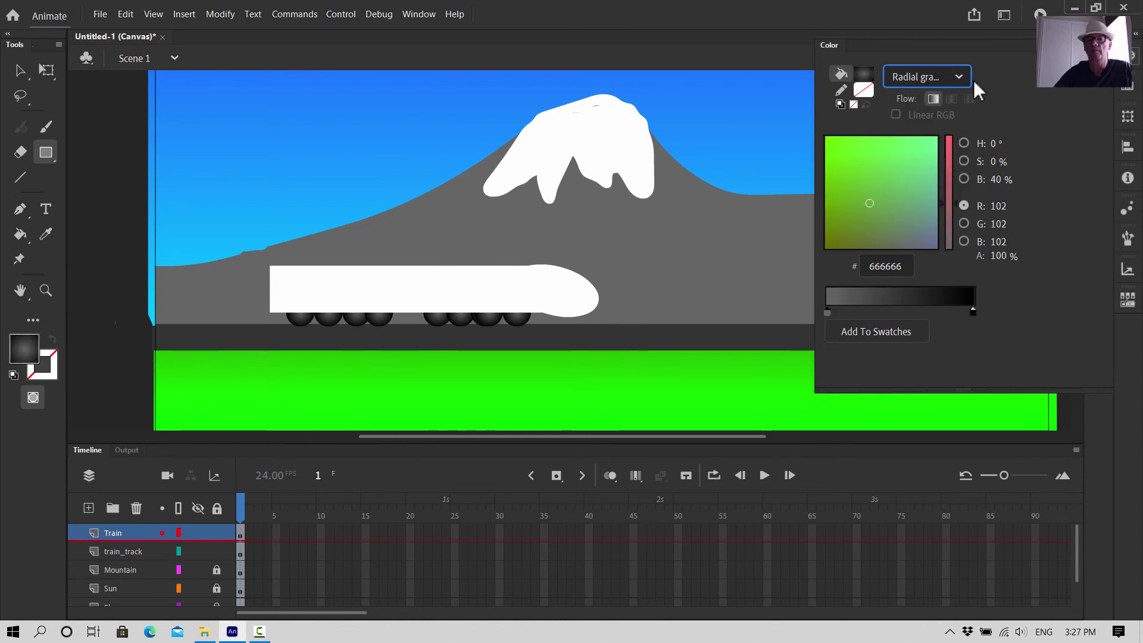
double_click(829, 312)
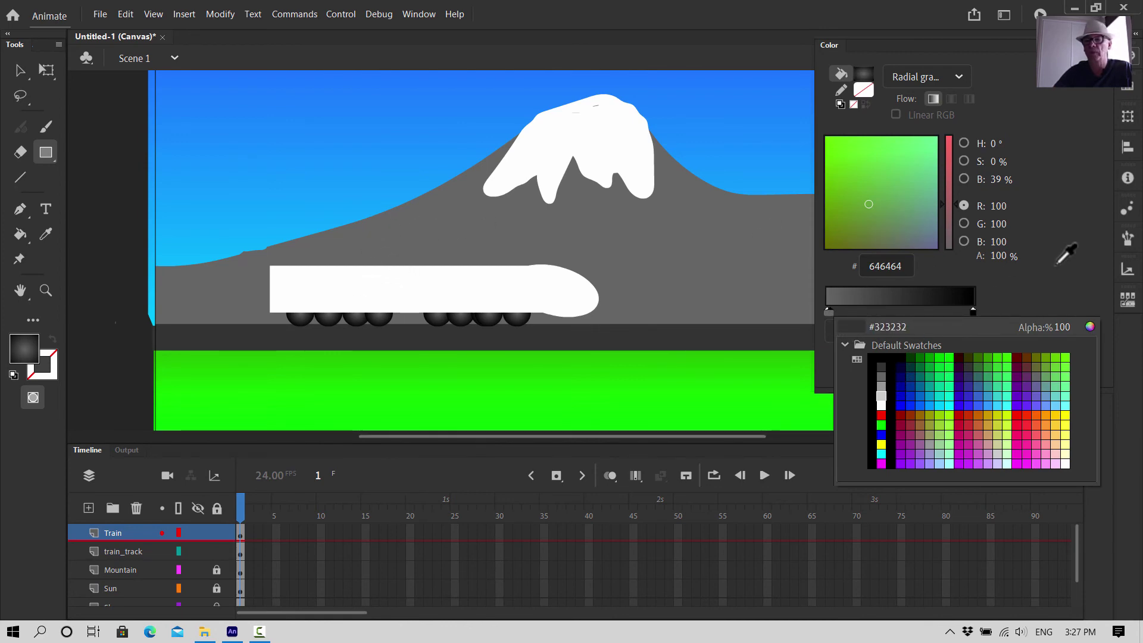
left_click(996, 287)
left_click(827, 310)
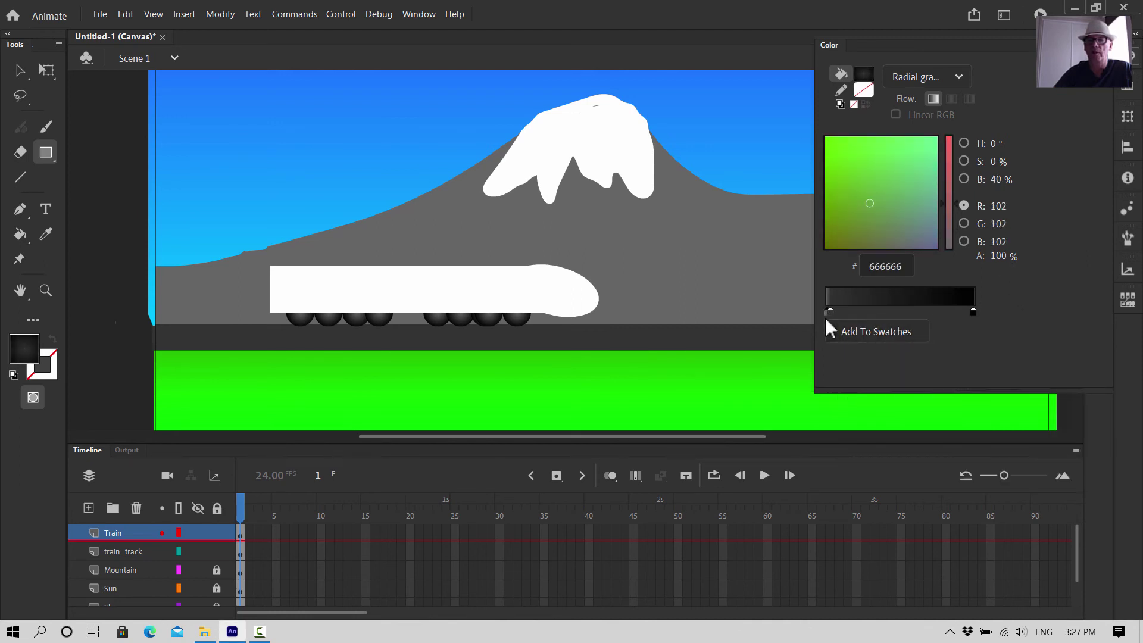
left_click(854, 309)
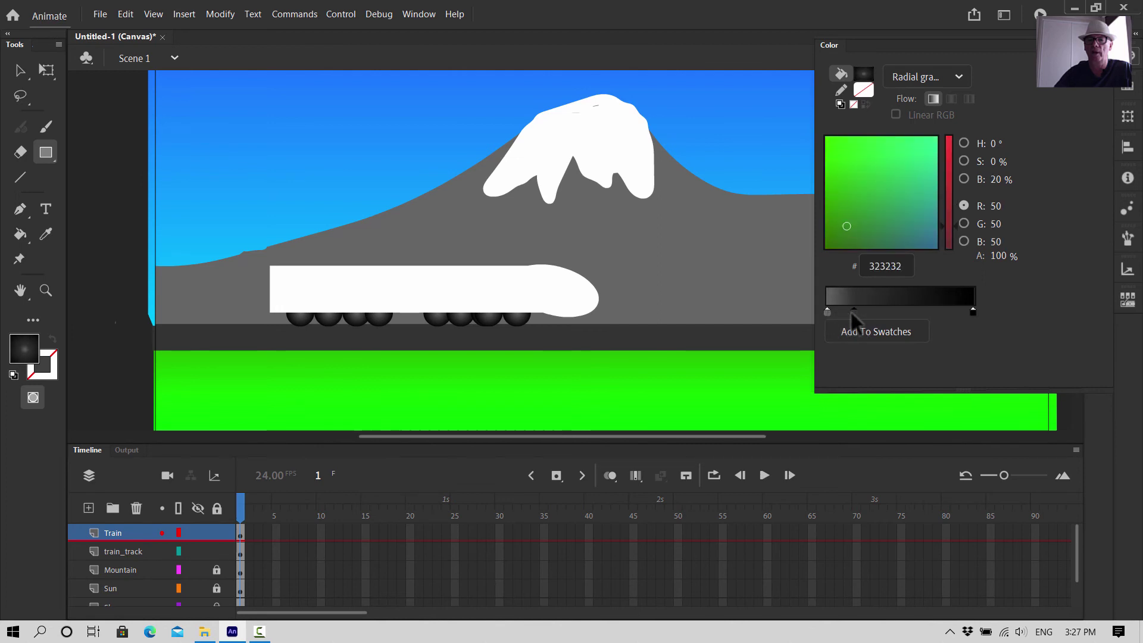
double_click(854, 310)
key("Escape")
left_click(854, 309)
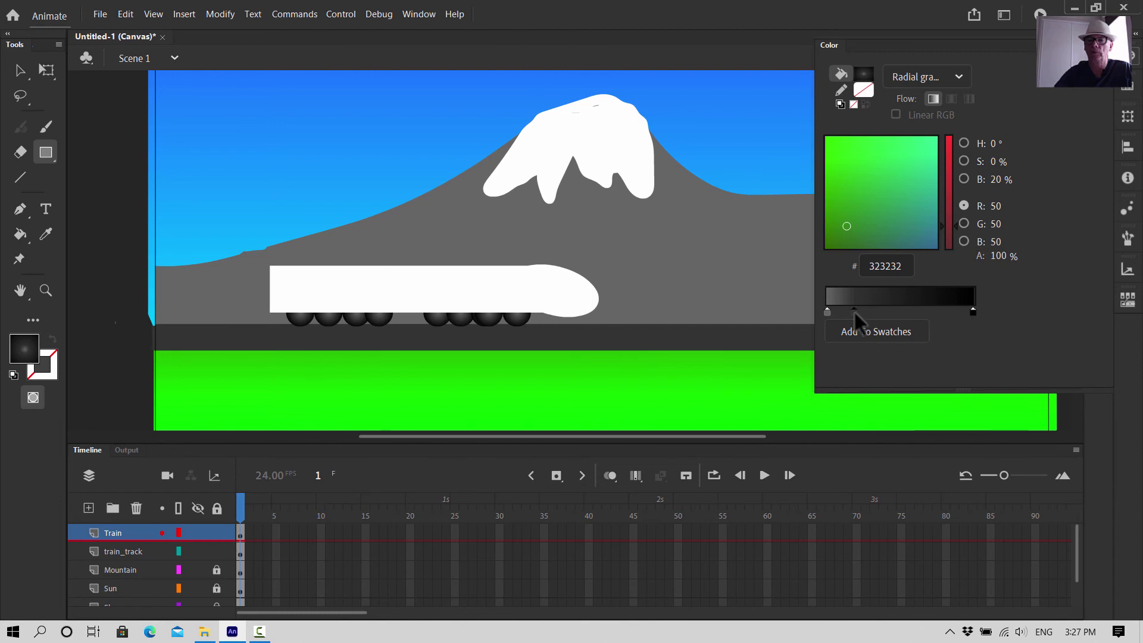
left_click_drag(853, 310, 845, 357)
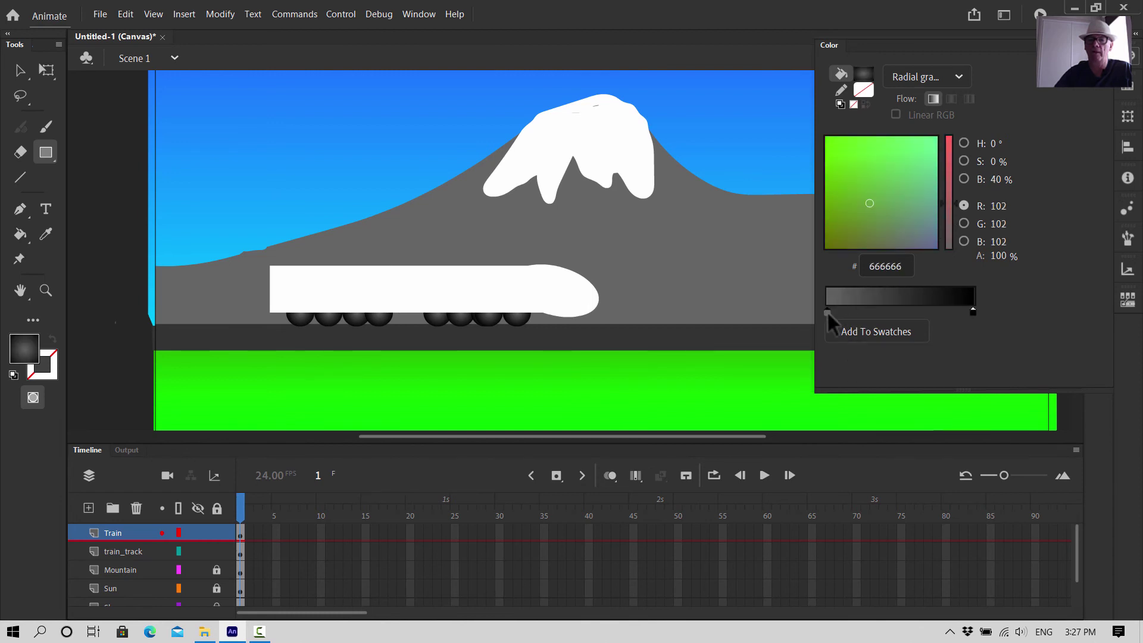
Change the radial gradient's lighter color stop to gray #999999
double_click(827, 311)
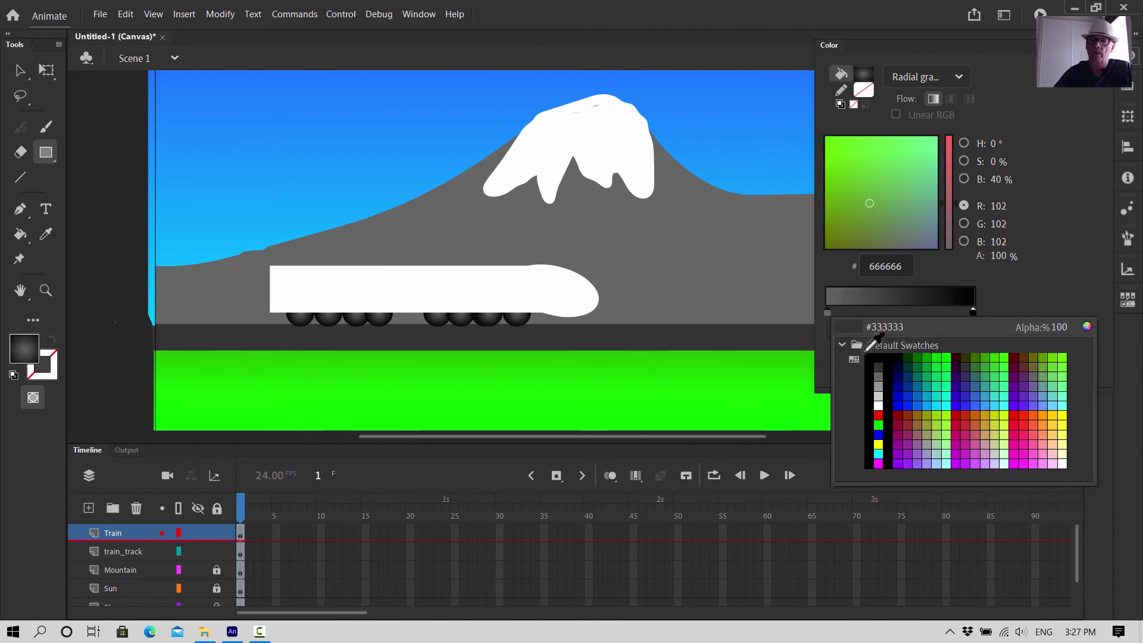
left_click(879, 385)
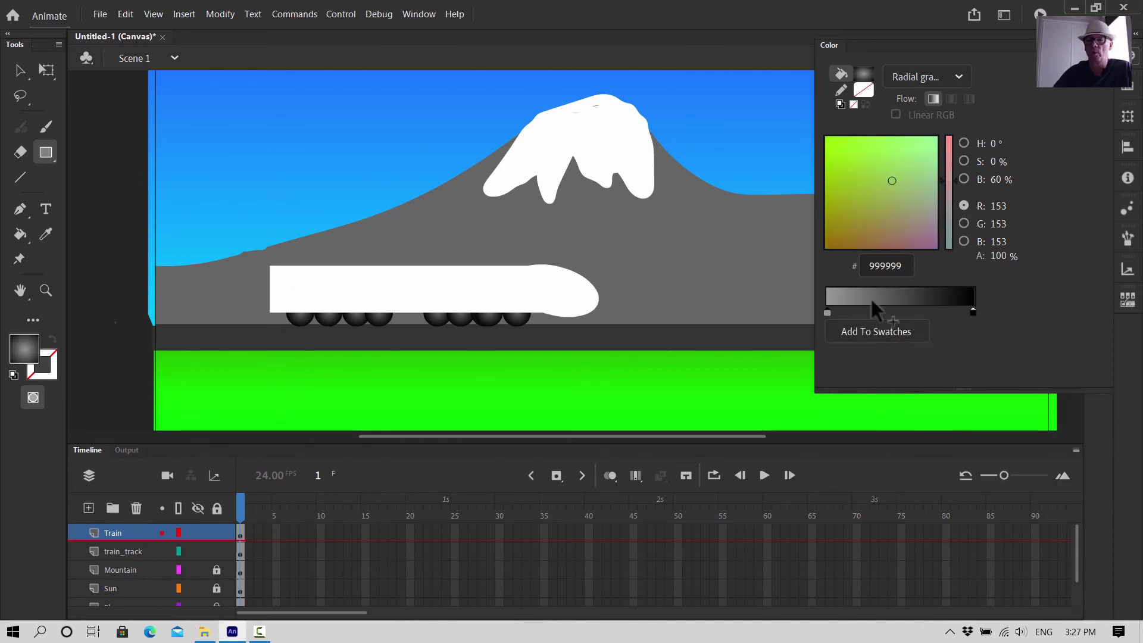
Set the rectangle corner radius to 20 and draw a long, narrow window on the rear upper half of the train body
left_click(418, 13)
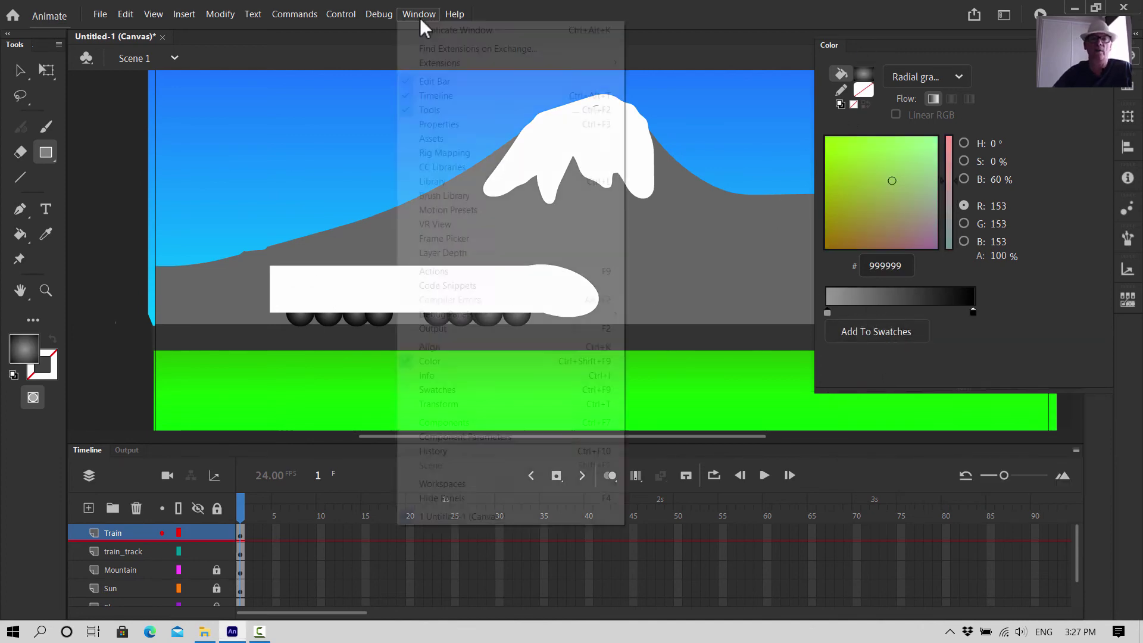
left_click(445, 124)
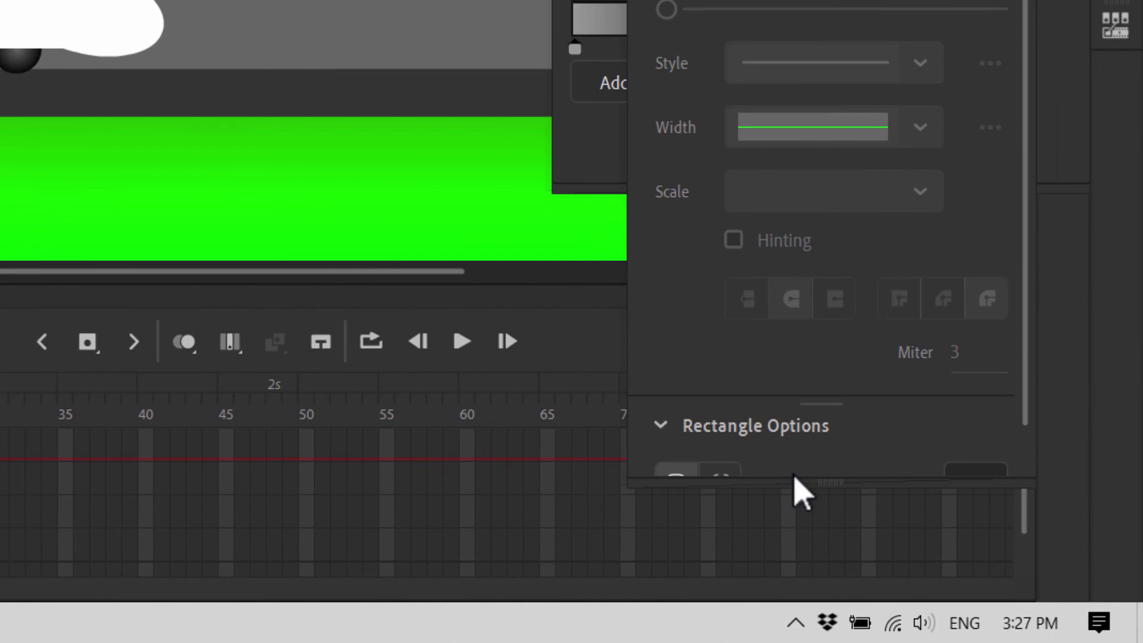
left_click_drag(793, 488, 788, 576)
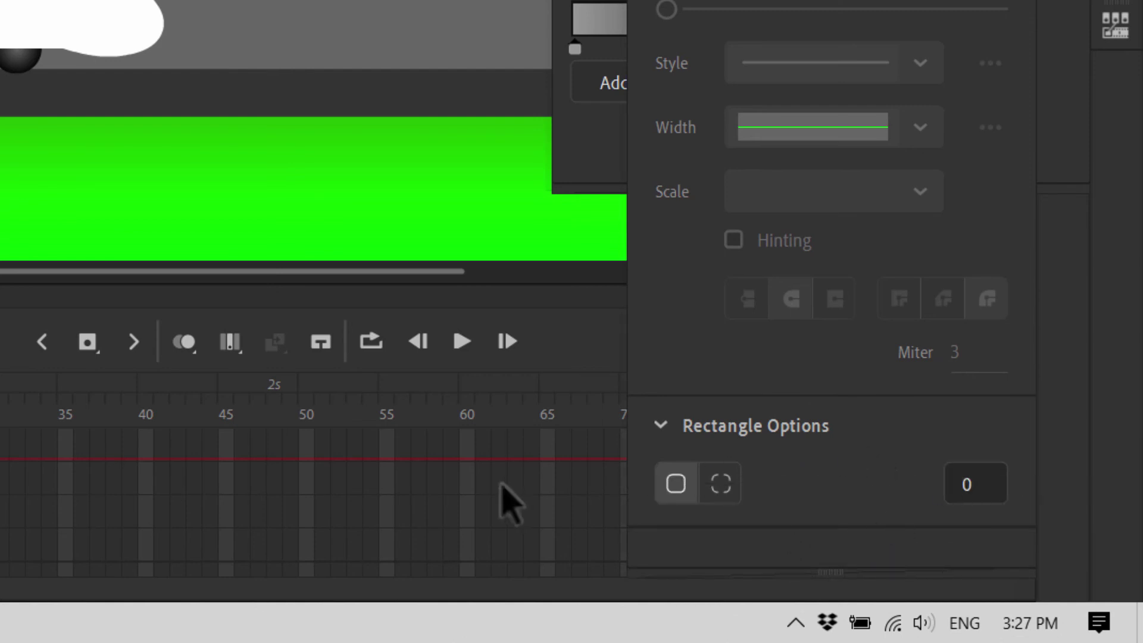
left_click(661, 427)
left_click(659, 426)
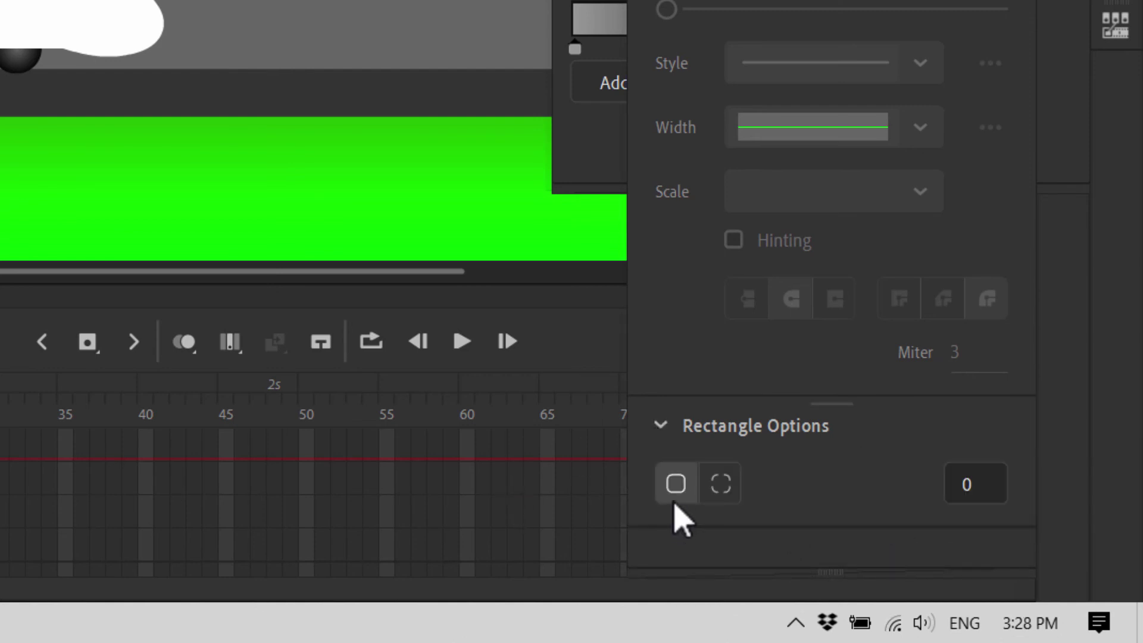
left_click(676, 484)
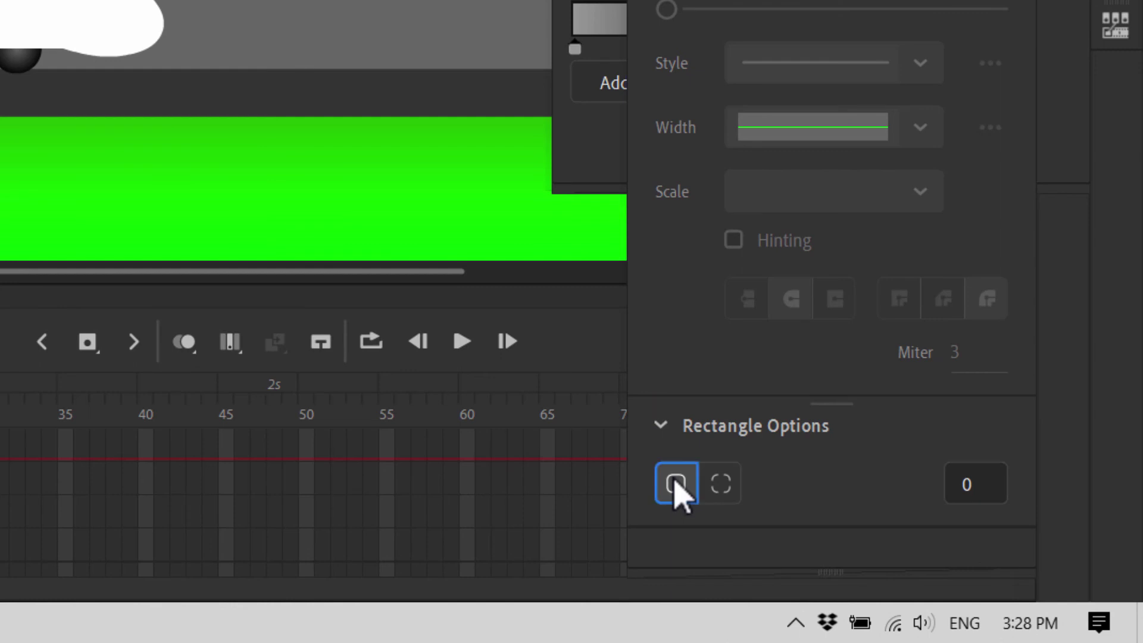
left_click(974, 479)
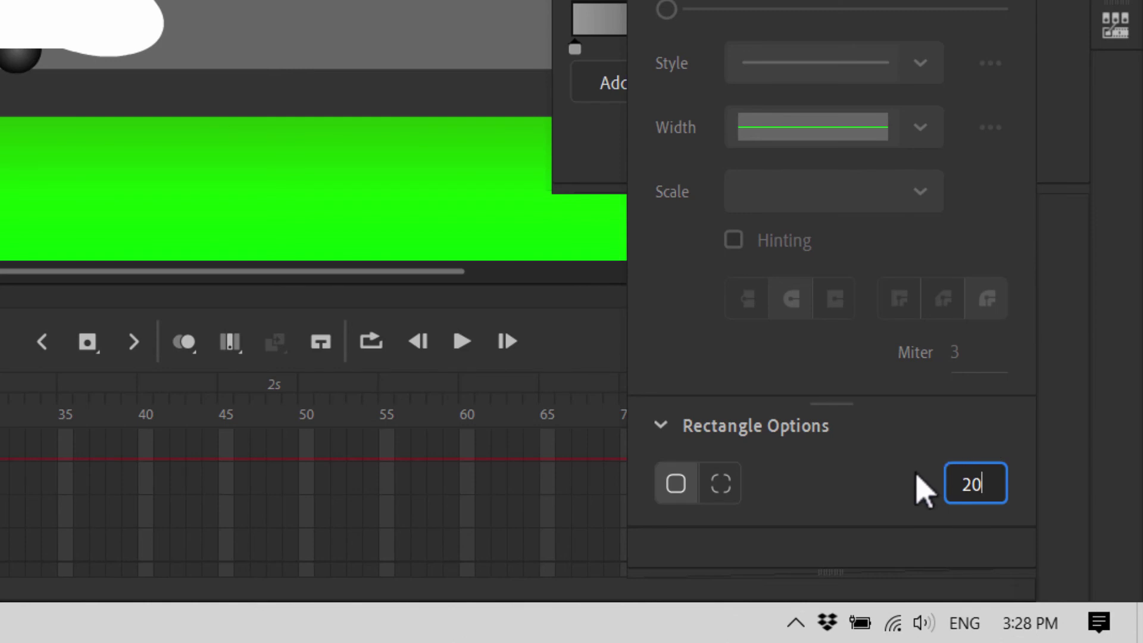
key("Return")
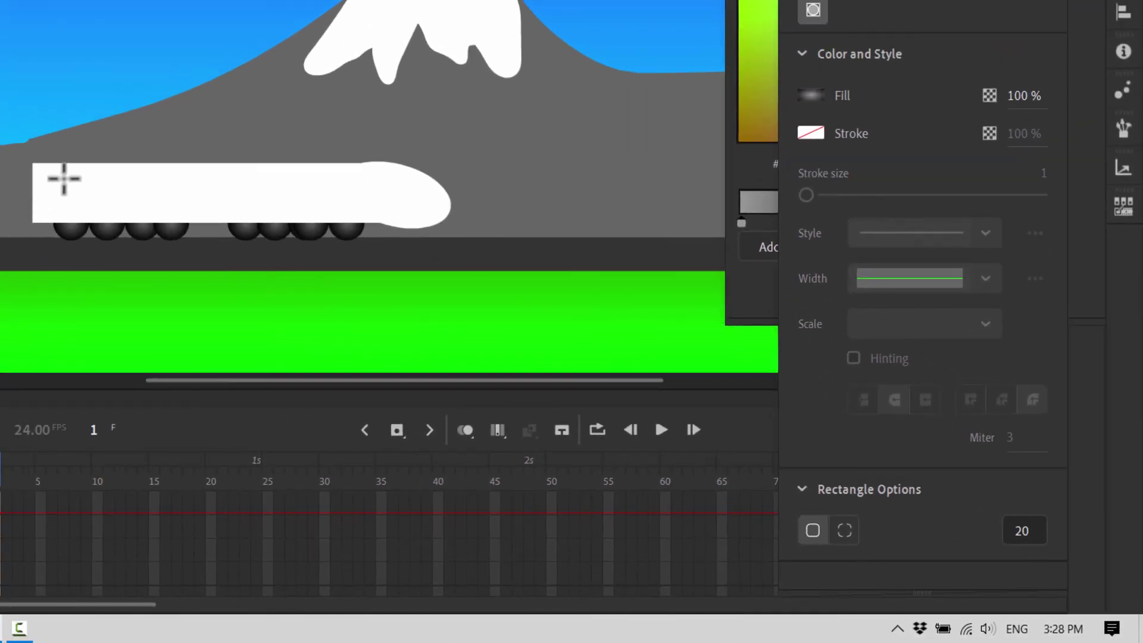
mouse_move(59, 177)
left_mouse_down()
mouse_move(96, 197)
mouse_move(190, 197)
left_mouse_up()
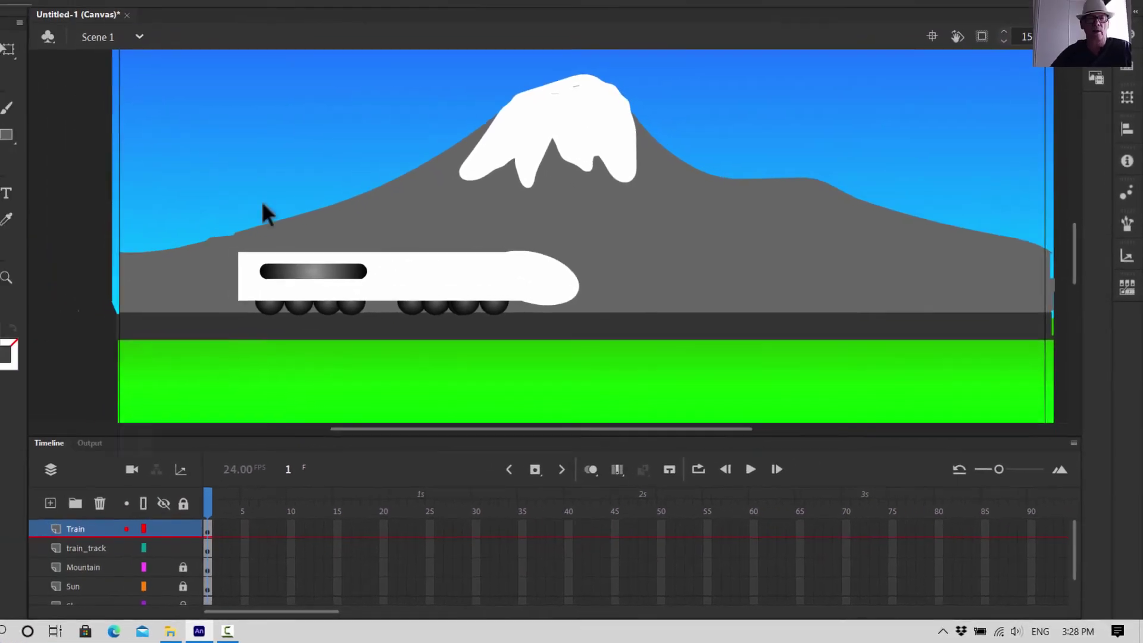
Duplicate the rounded window and place the copy level with it above the front set of wheels
left_click(122, 181)
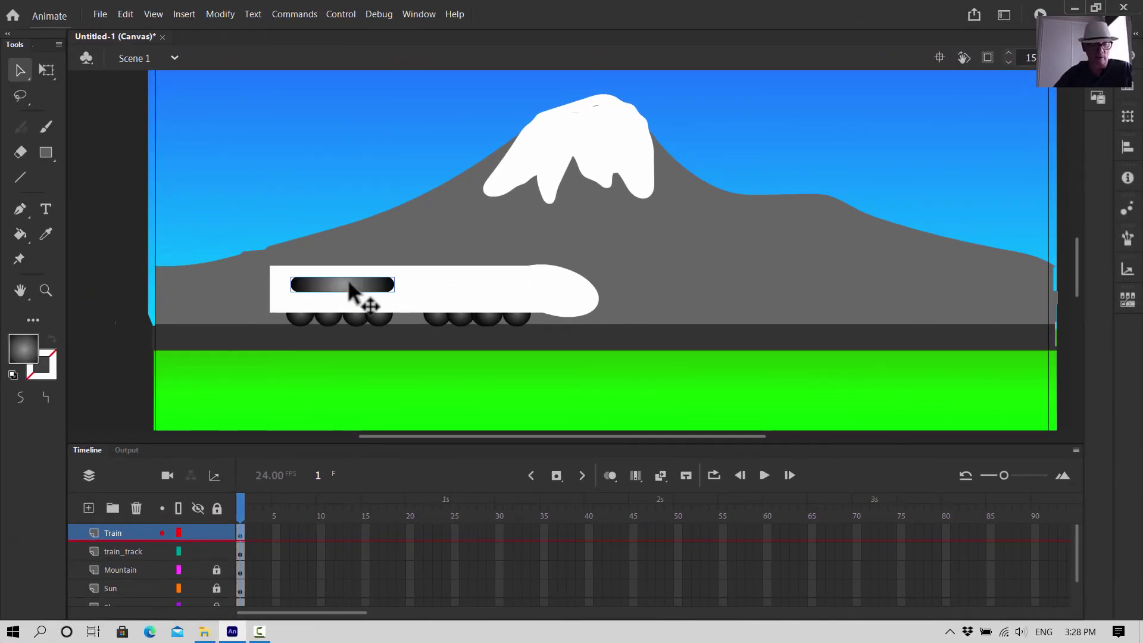
left_click_drag(348, 279, 485, 277)
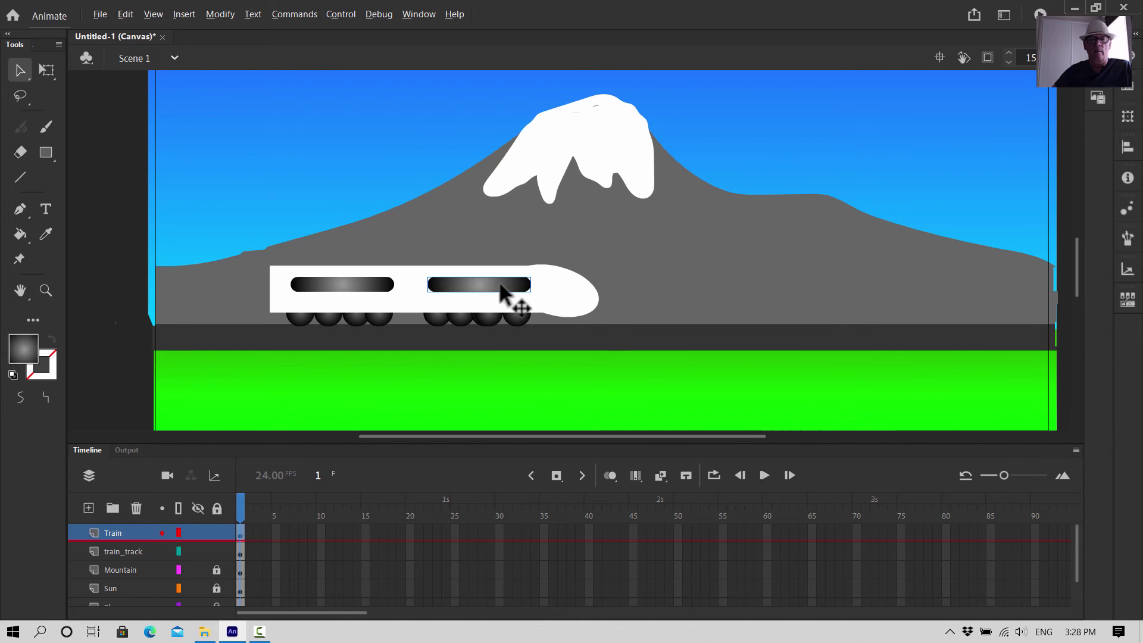
Duplicate the front window onto the upper nose and use Free Transform to narrow the copy into a short cab window
left_click_drag(501, 287, 545, 280)
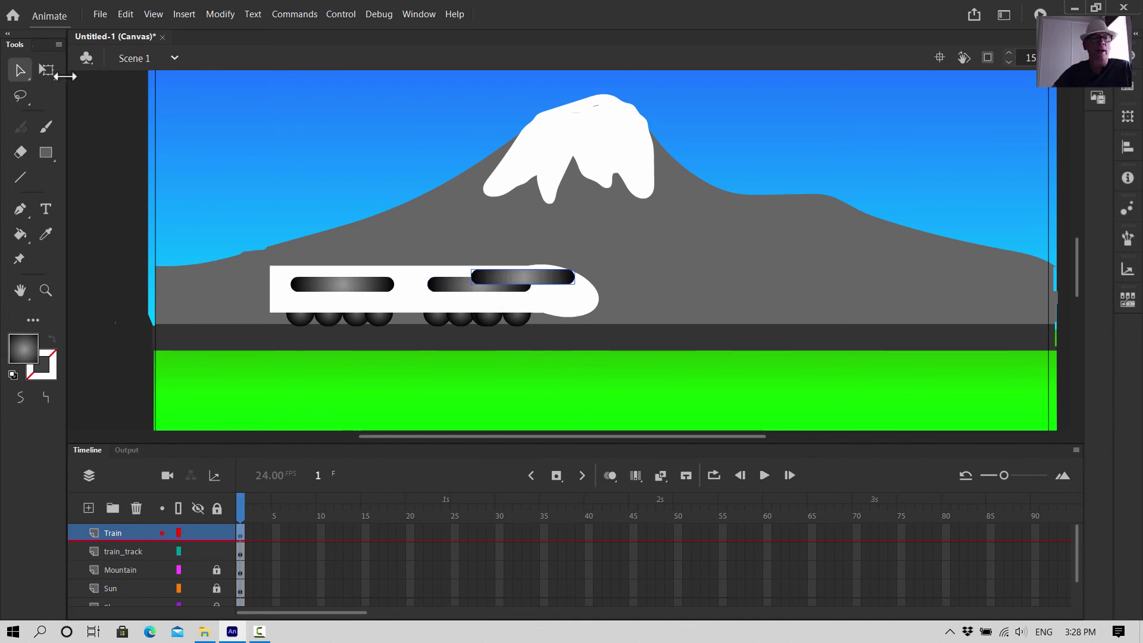
left_click(46, 70)
left_click_drag(466, 276, 561, 278)
left_click(638, 256)
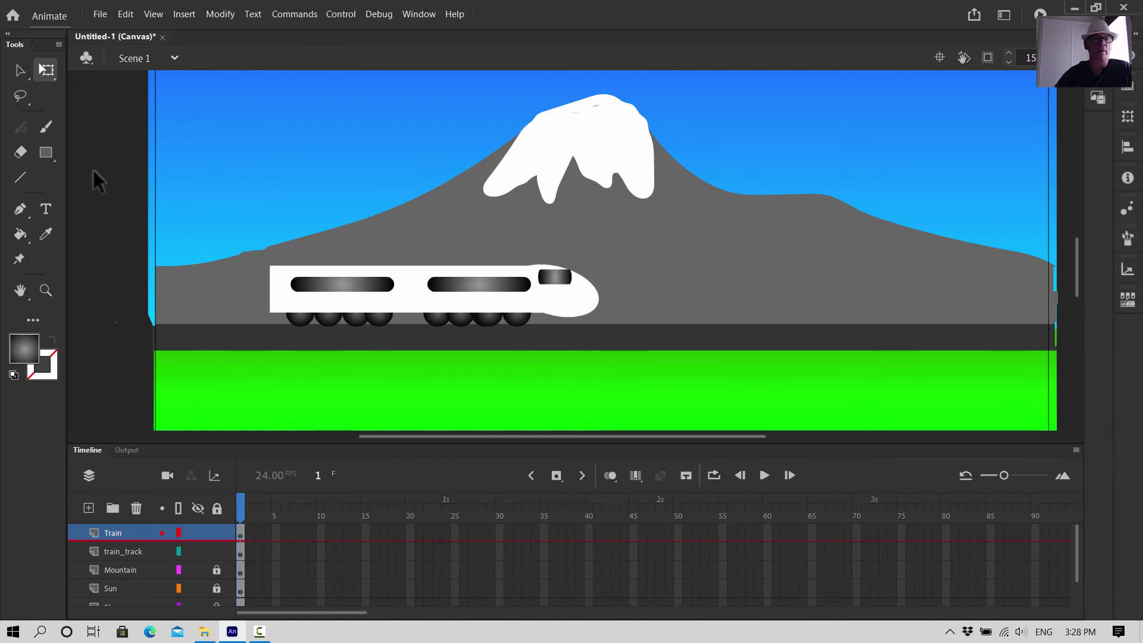
Draw a horizontal red line with stroke size 3 below the windows, from the train's rear to its nose tip
left_click(17, 179)
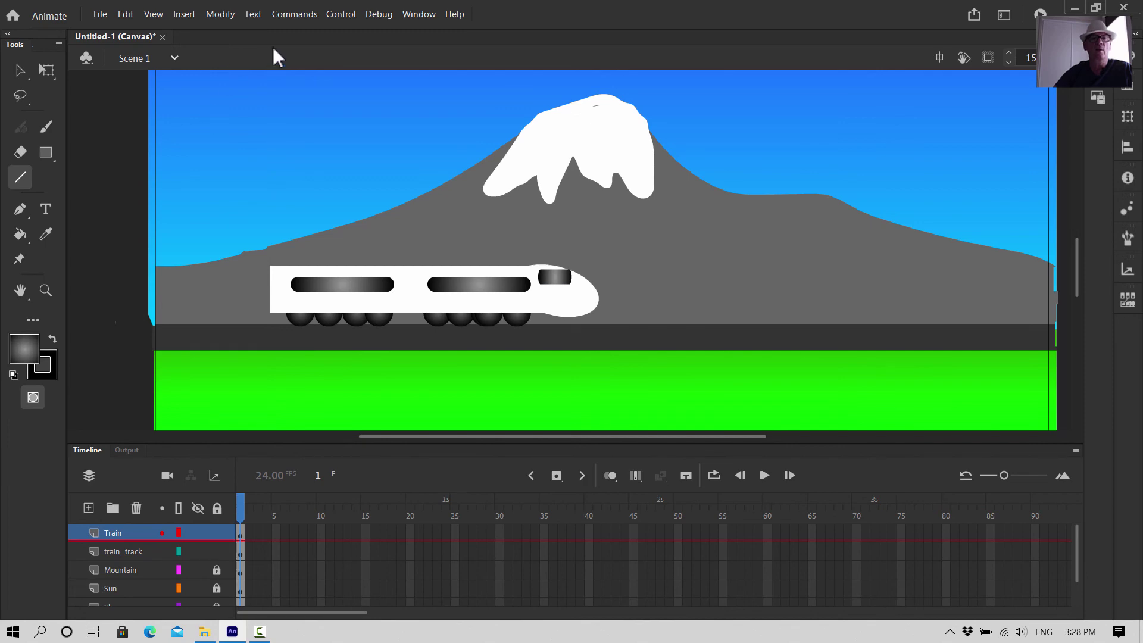
left_click(419, 13)
left_click(475, 128)
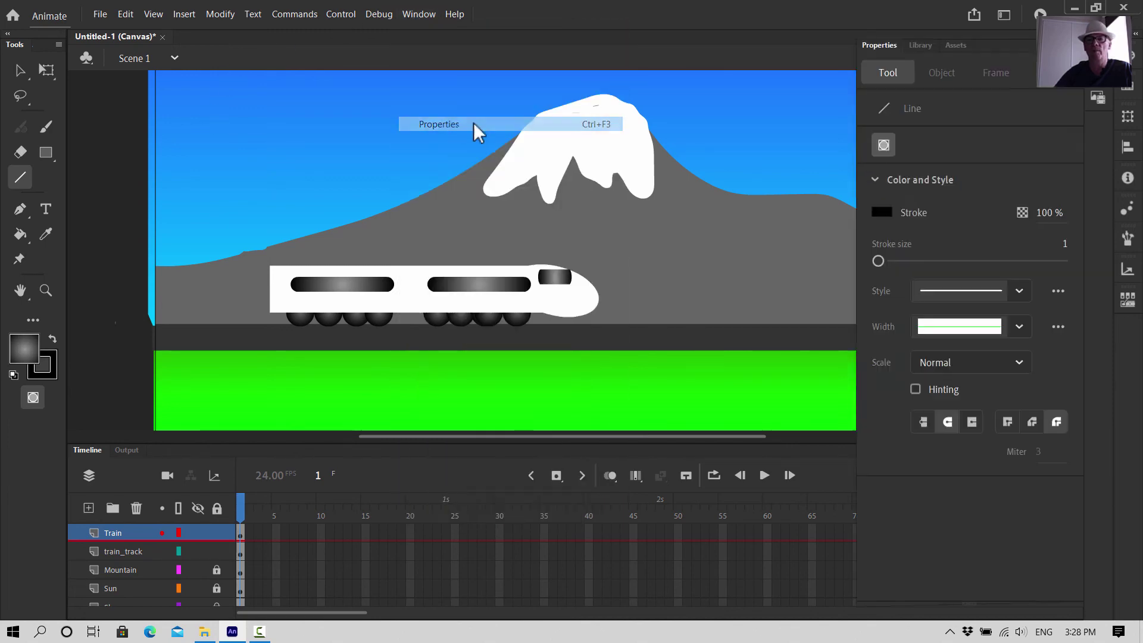
left_click(885, 209)
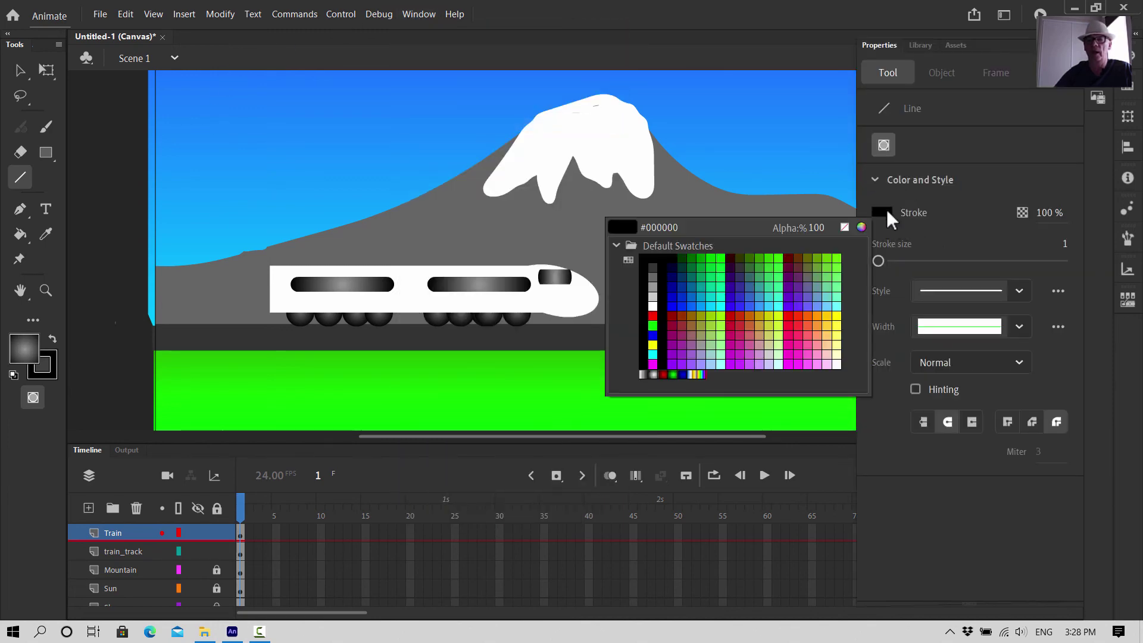
left_click(654, 314)
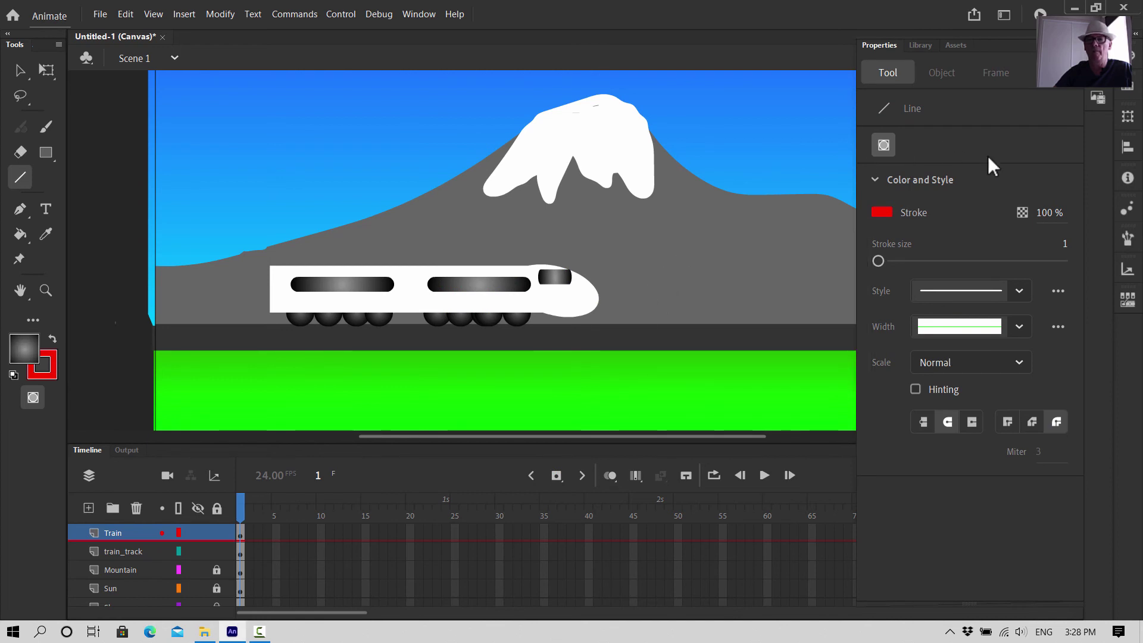
left_click(1065, 245)
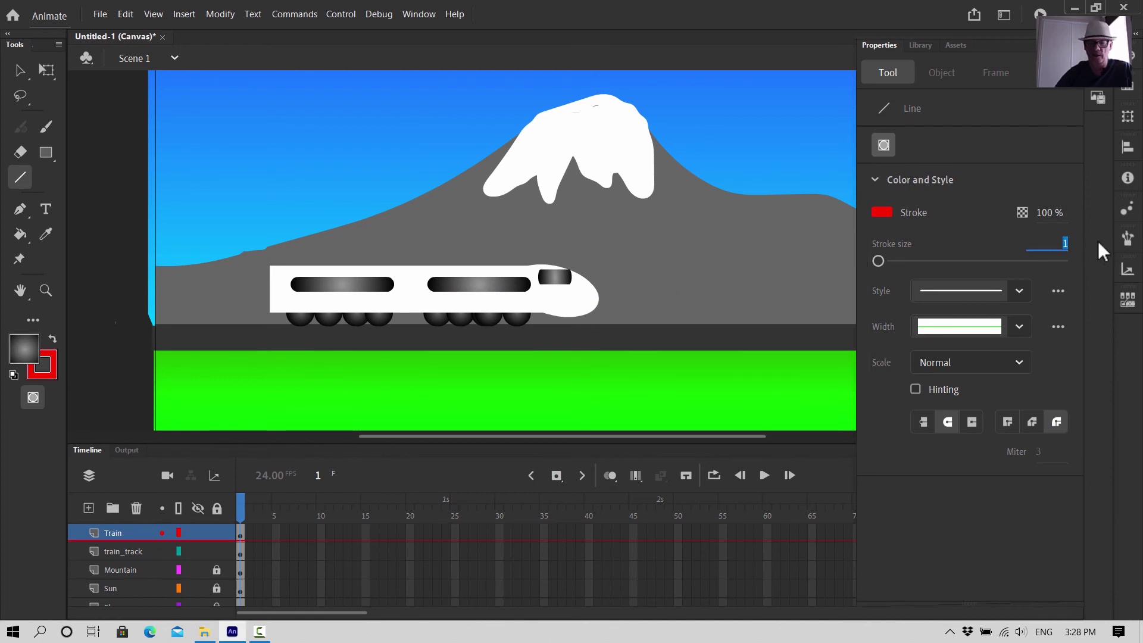
type("3")
key("Return")
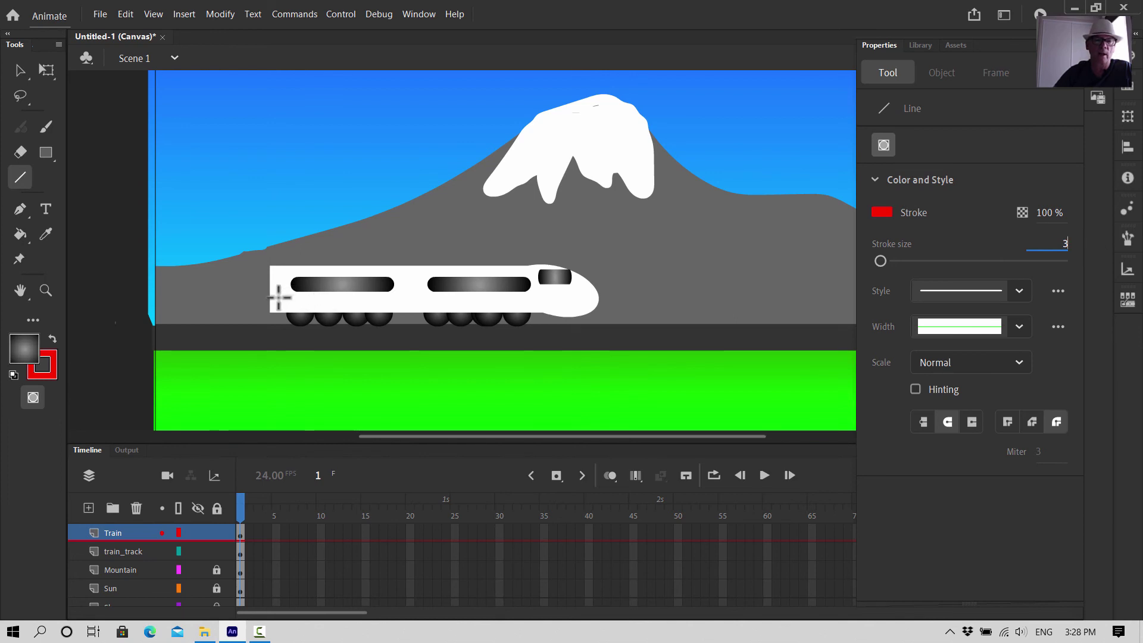
left_click_drag(278, 297, 558, 297)
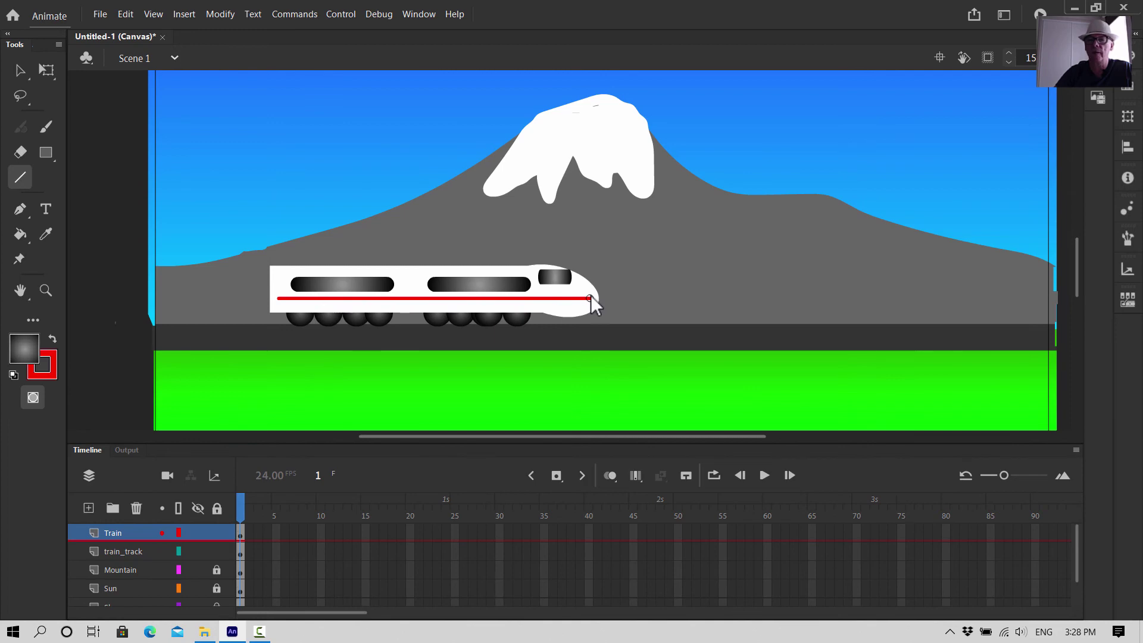
Hide the Tools panel and bring it back
left_click(409, 15)
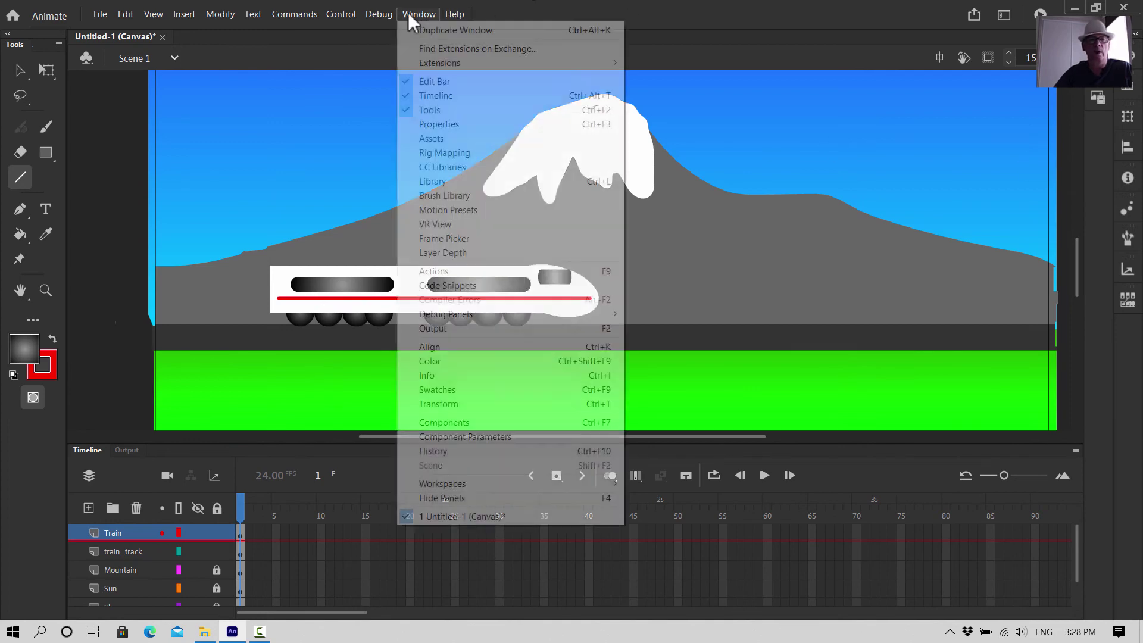
left_click(456, 113)
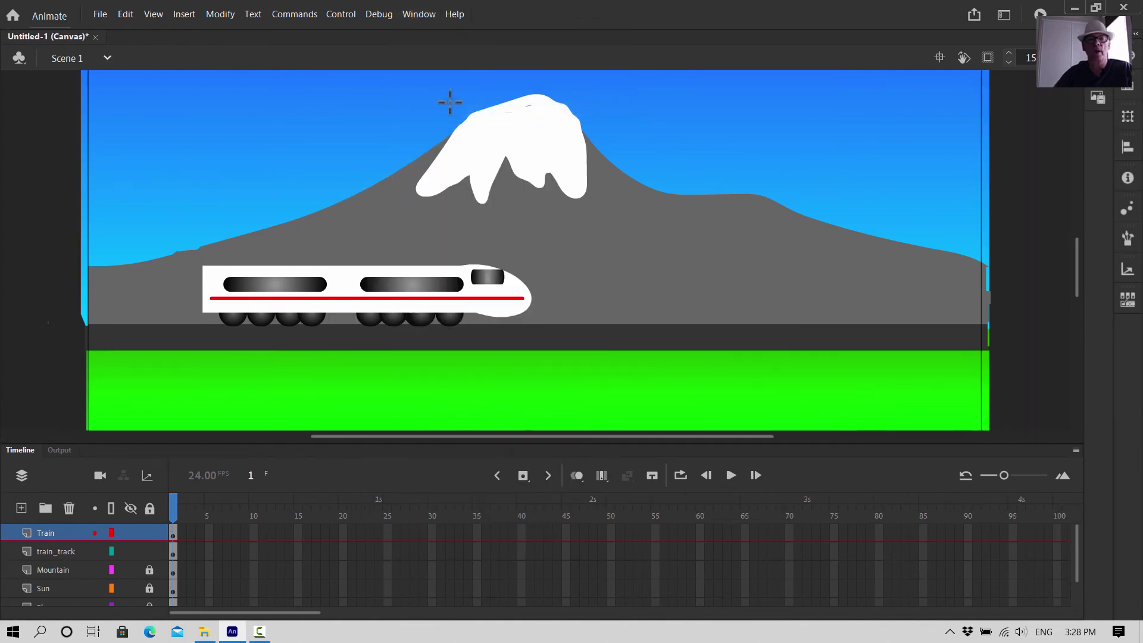
left_click(415, 16)
left_click(431, 109)
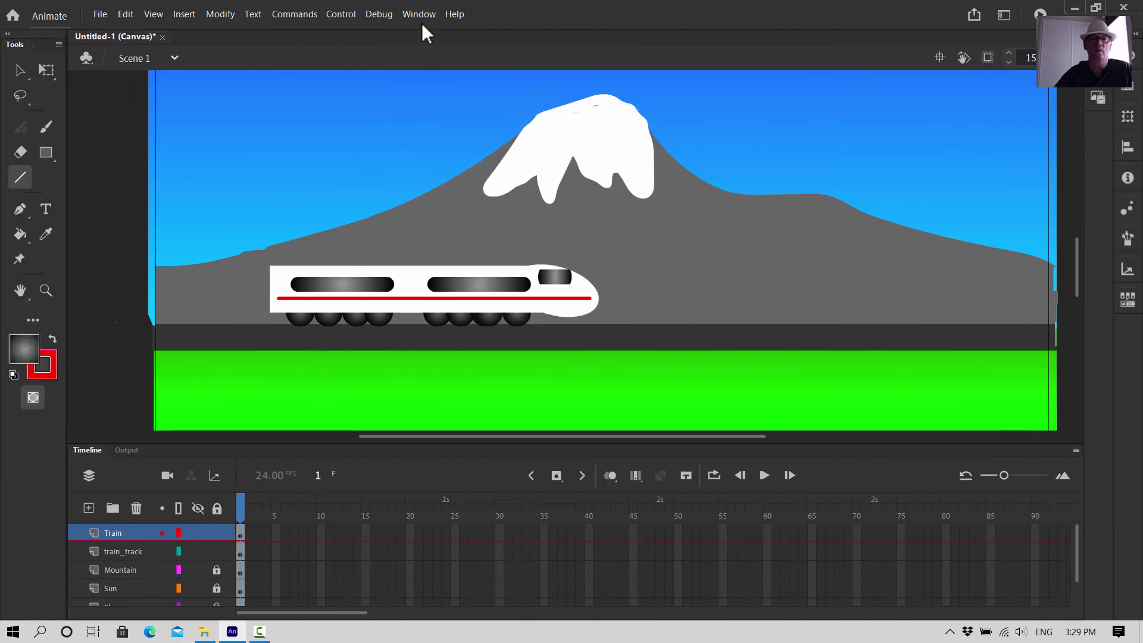
Draw a horizontal blue line along the train's roof edge, from its rear to the start of the cab window
left_click(419, 15)
left_click(438, 125)
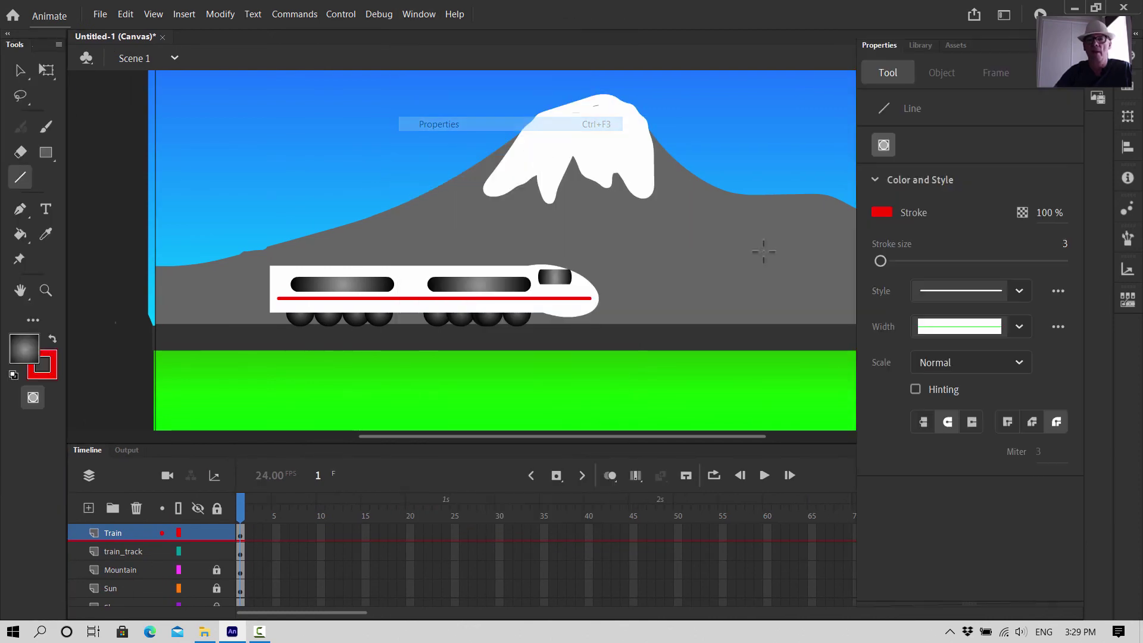
left_click(881, 213)
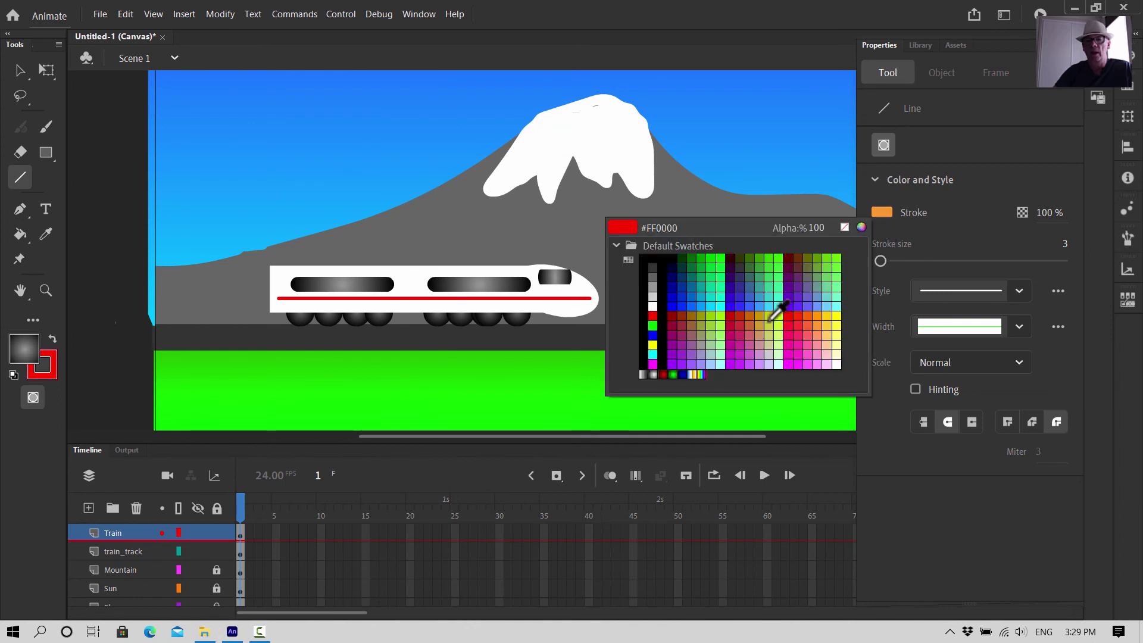
left_click(730, 291)
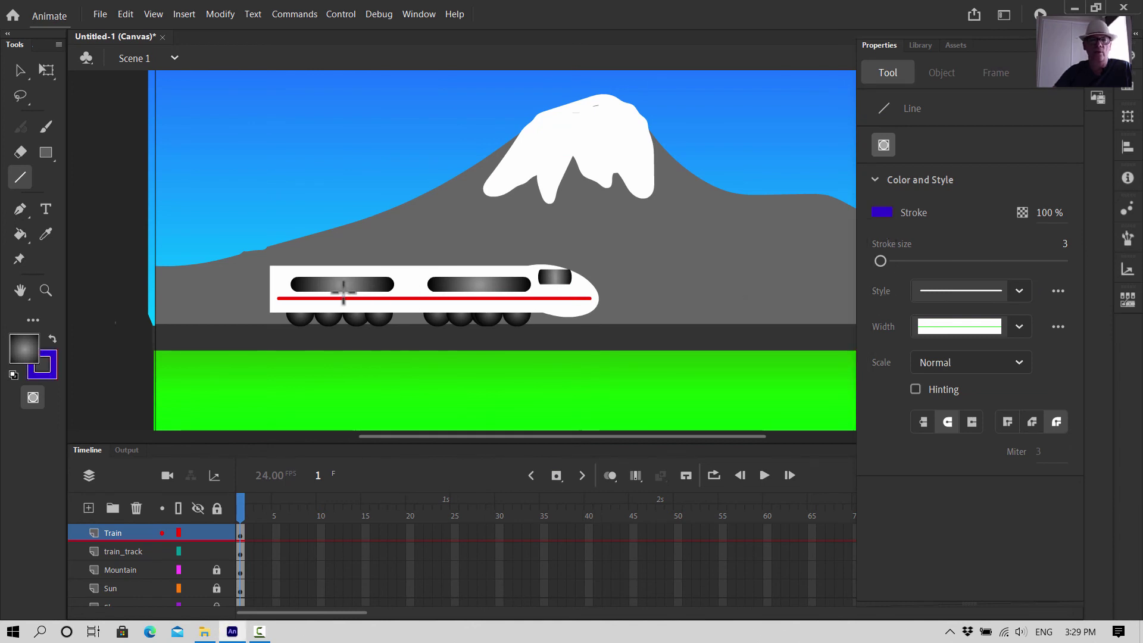
left_click_drag(275, 266, 533, 264)
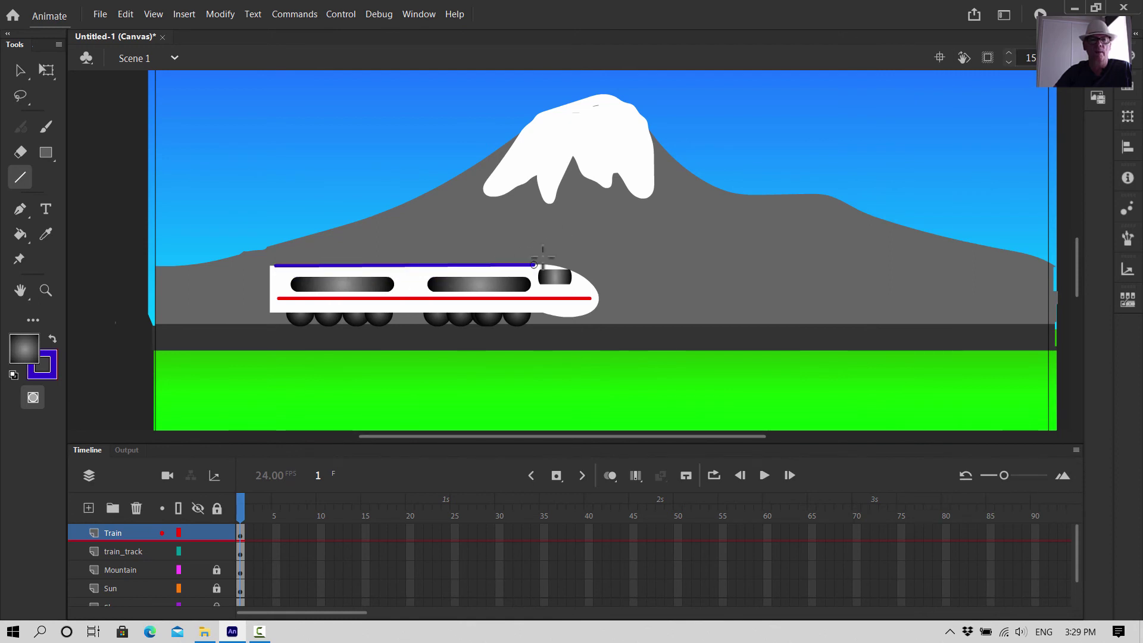
Nudge the blue line down in small increments so it sits just inside the white body, above the windows
left_click(21, 70)
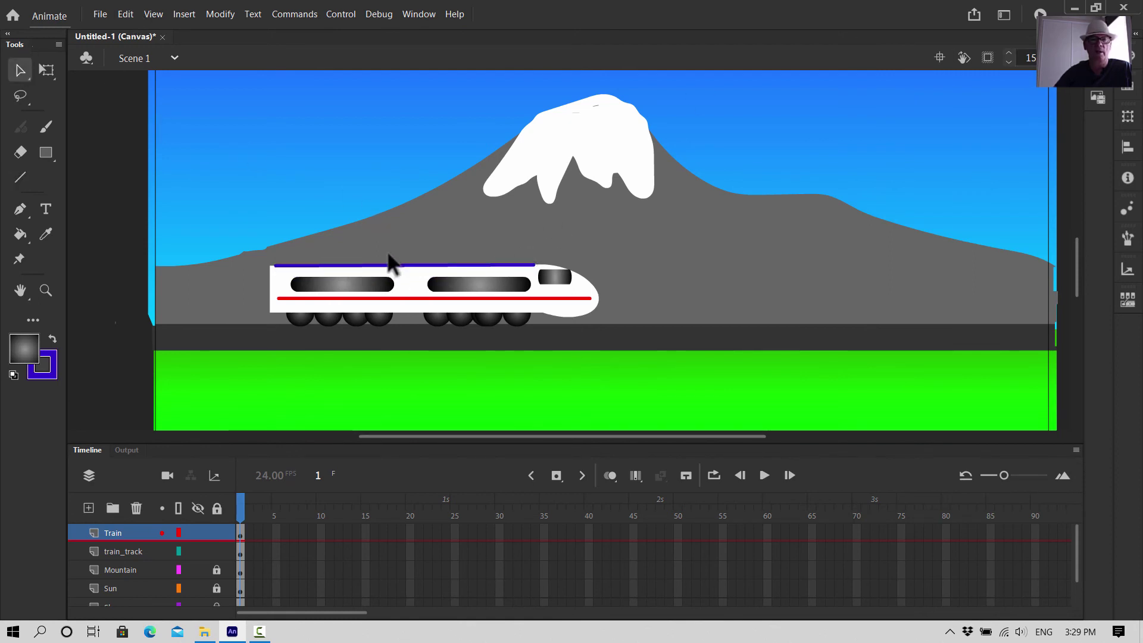
left_click(391, 266)
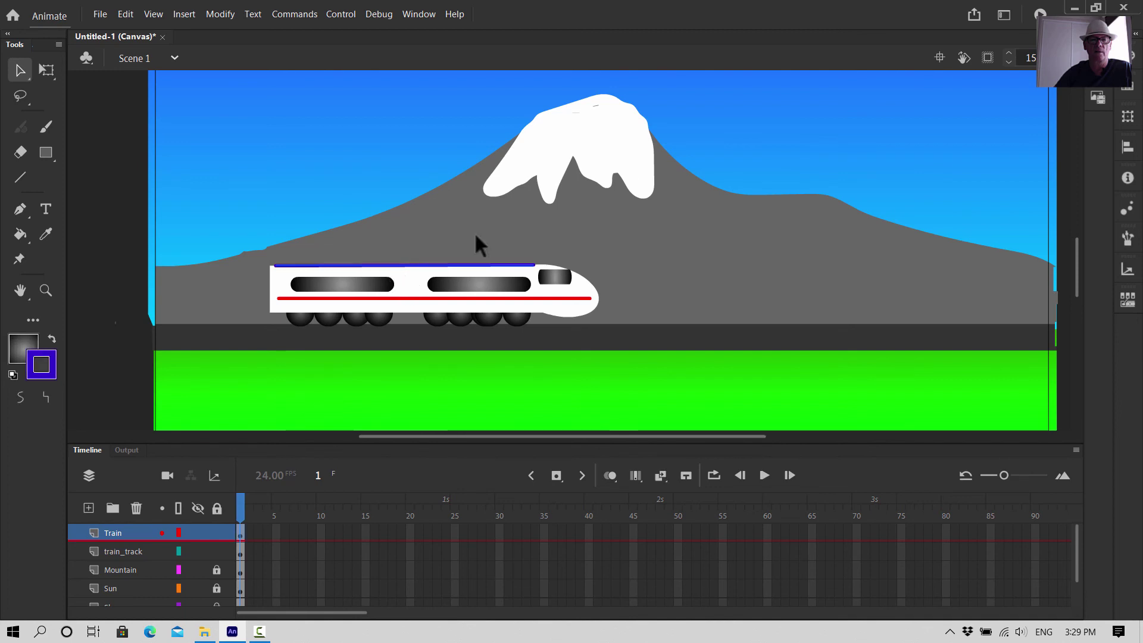
key("Down")
key("Down")
key("Down")
key("Down")
key("Down")
key("Down")
key("Down")
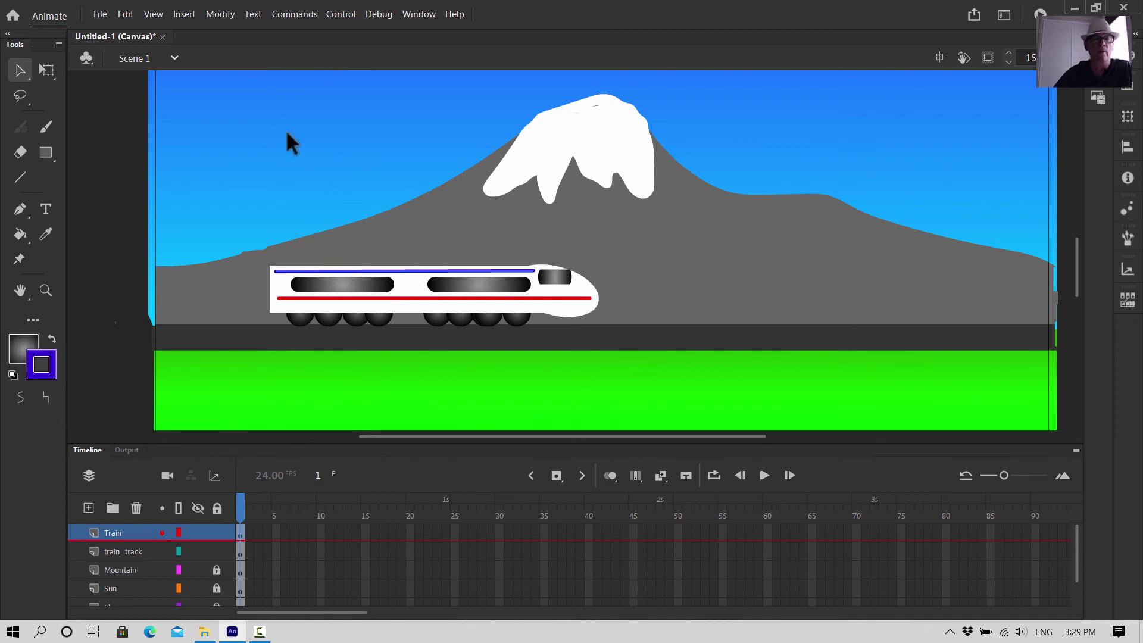
left_click(211, 123)
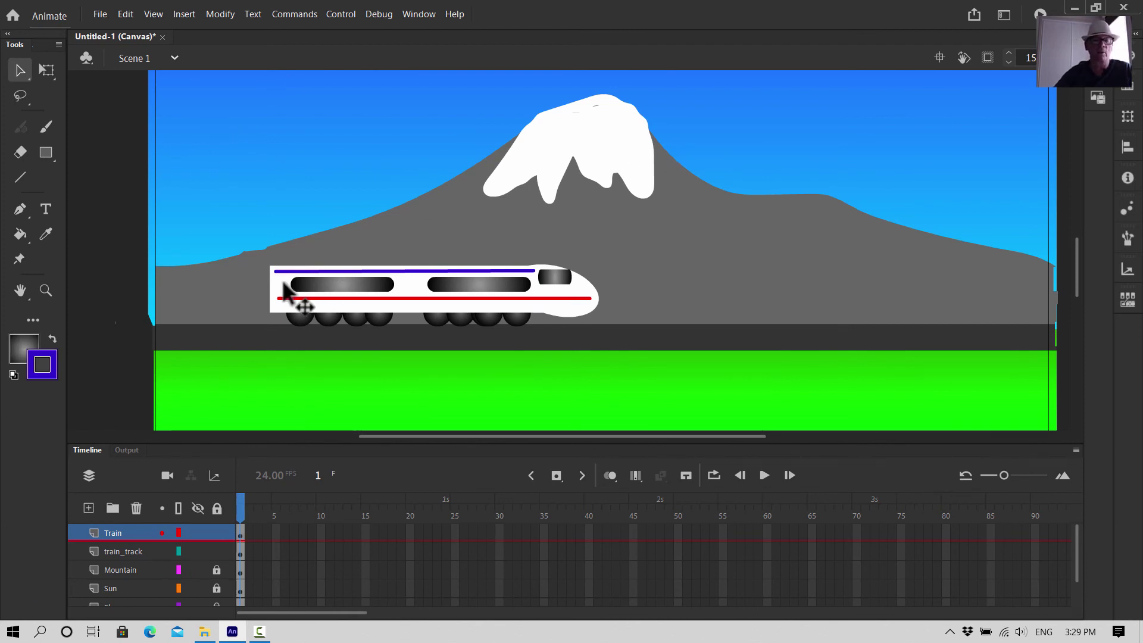
Lock the train_track layer and select the contents of the Train layer on their own
left_click(335, 286)
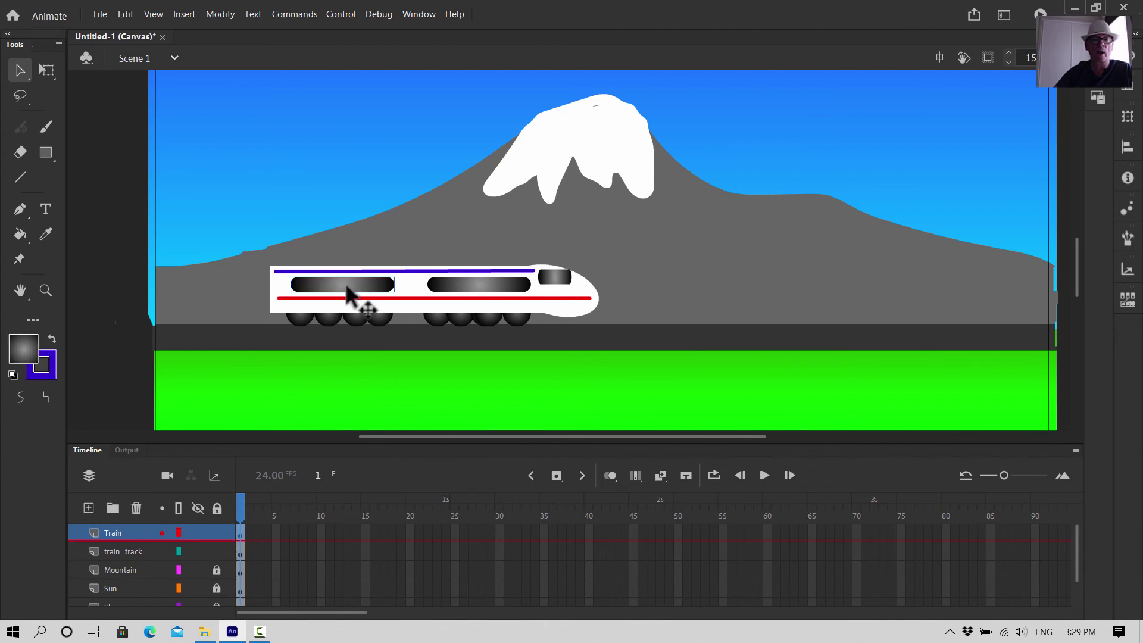
key("ctrl+a")
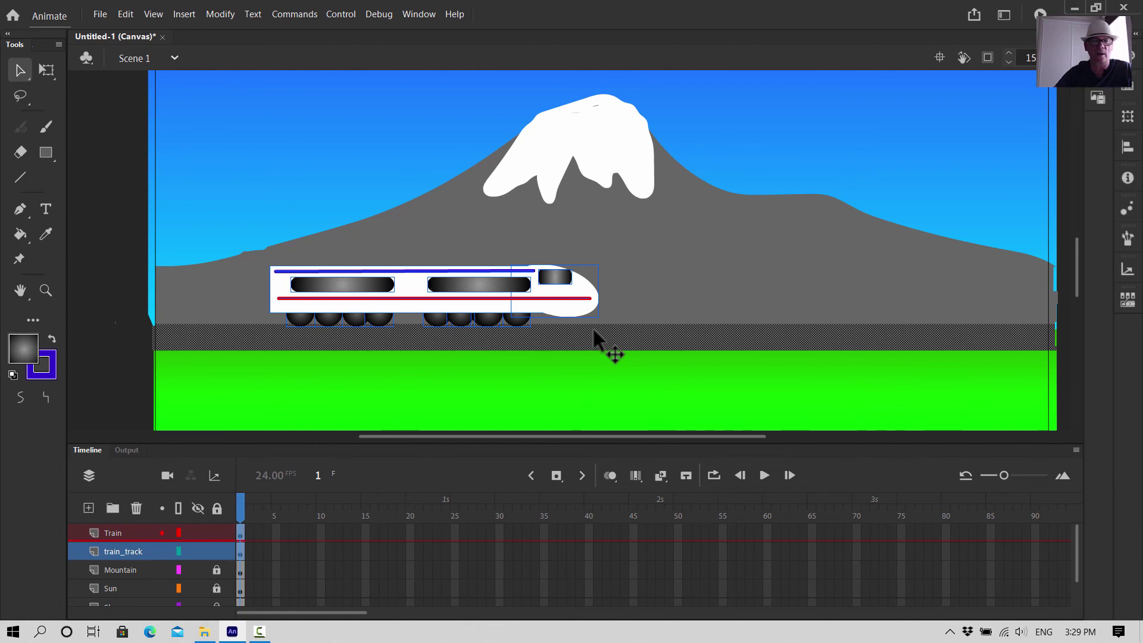
left_click(356, 174)
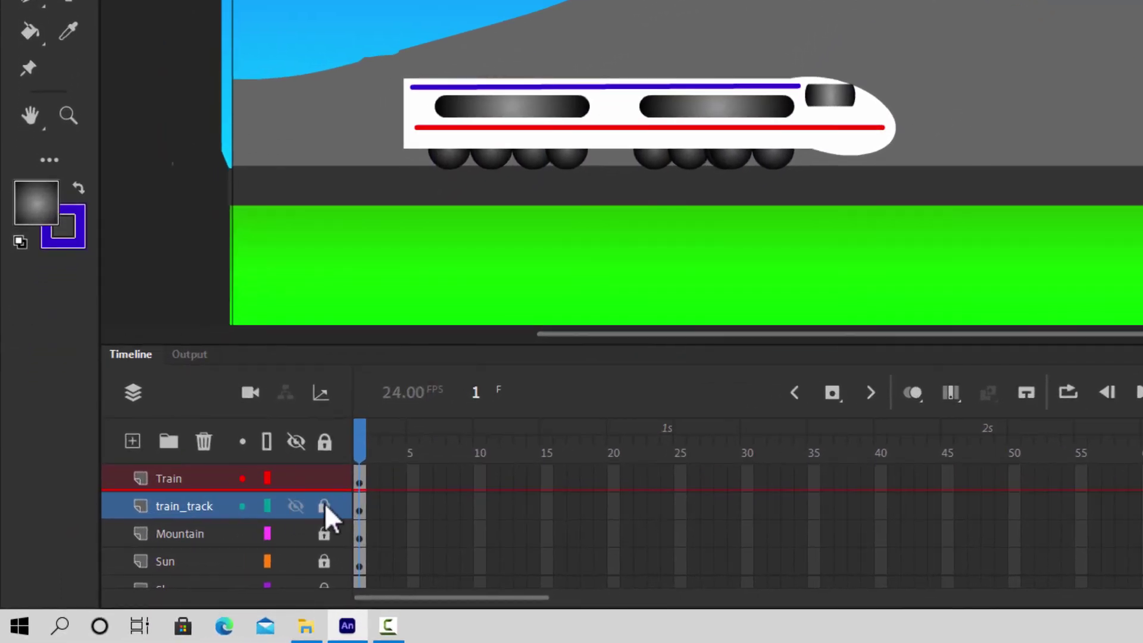
left_click(202, 471)
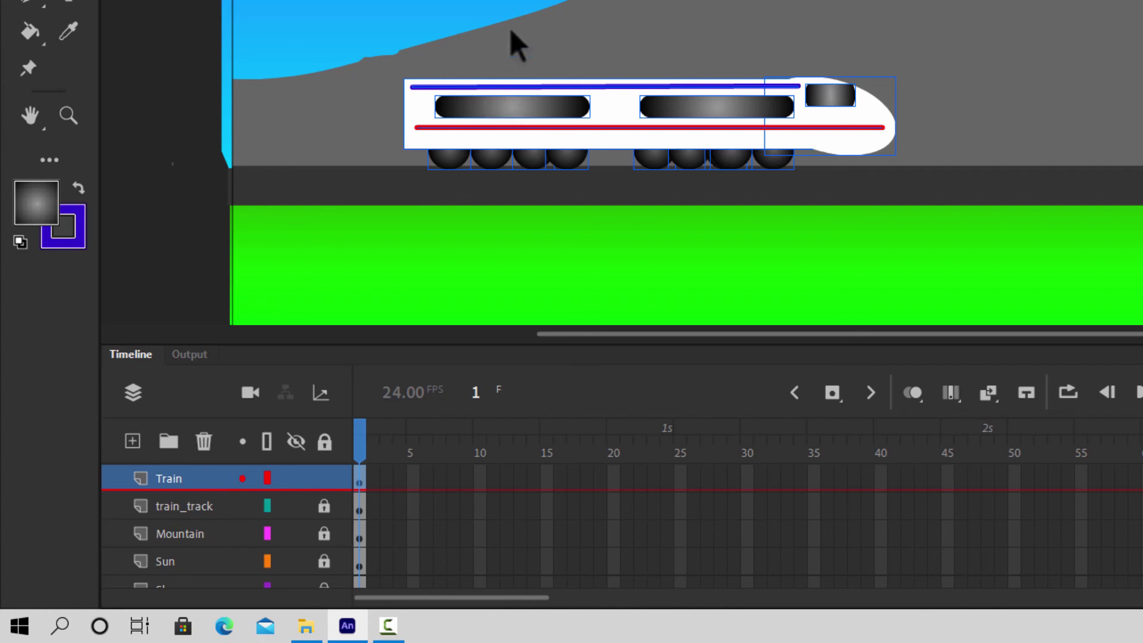
Select every part of the train and convert them into a movie clip symbol named train
left_click(500, 6)
left_click(515, 114)
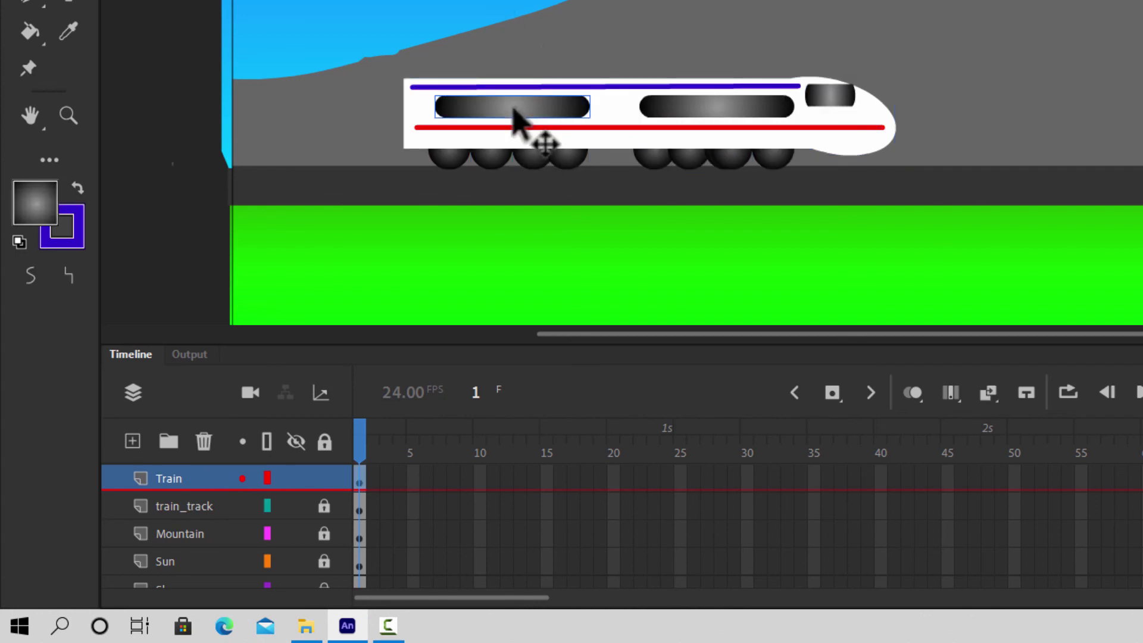
key("ctrl+a")
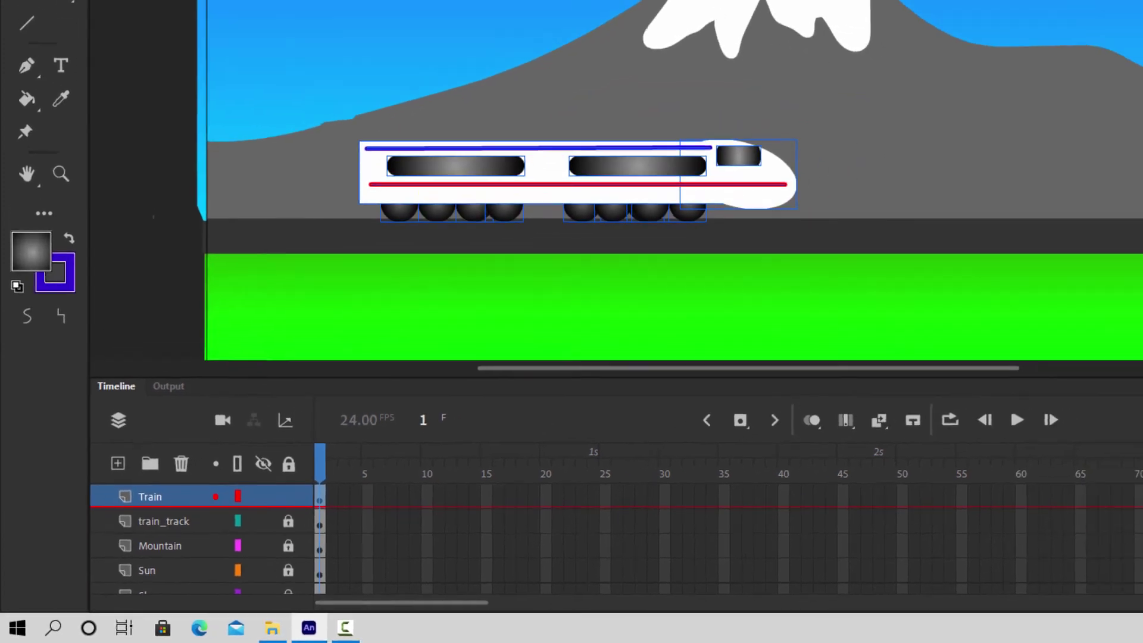
left_click(220, 13)
left_click(238, 46)
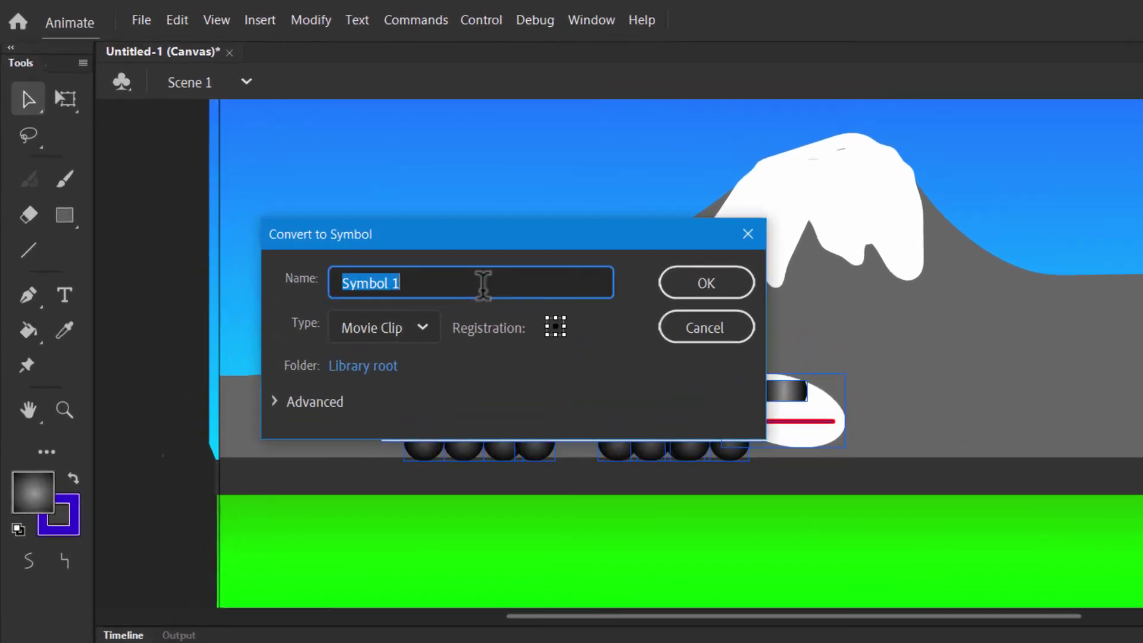
left_click(335, 200)
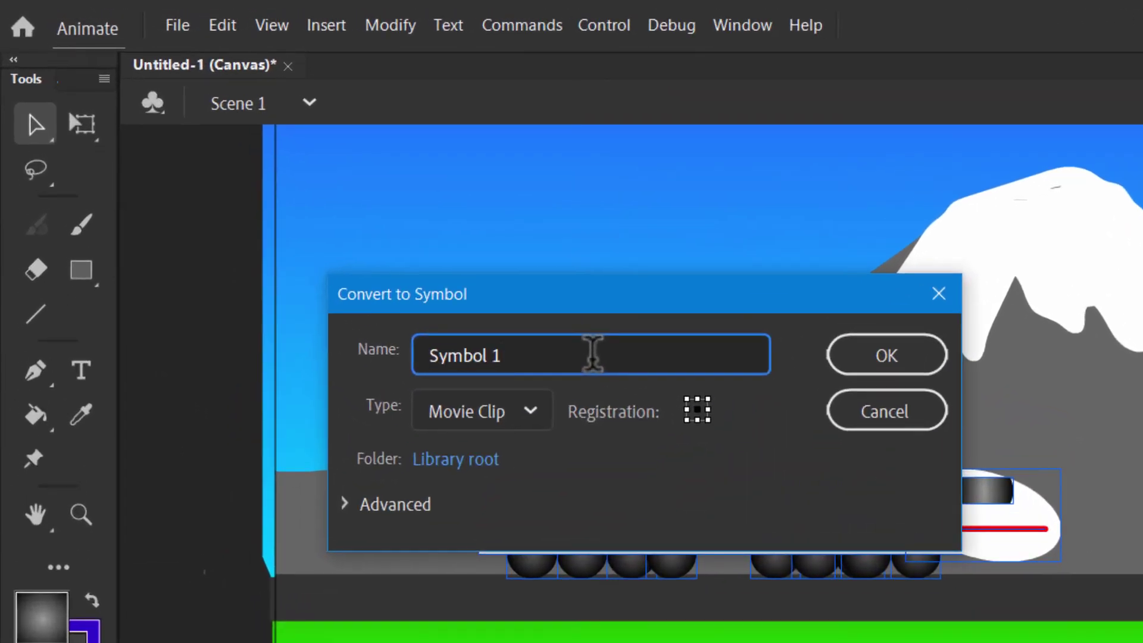
key("BackSpace")
key("BackSpace")
key("BackSpace")
key("BackSpace")
key("BackSpace")
key("BackSpace")
key("BackSpace")
type("train")
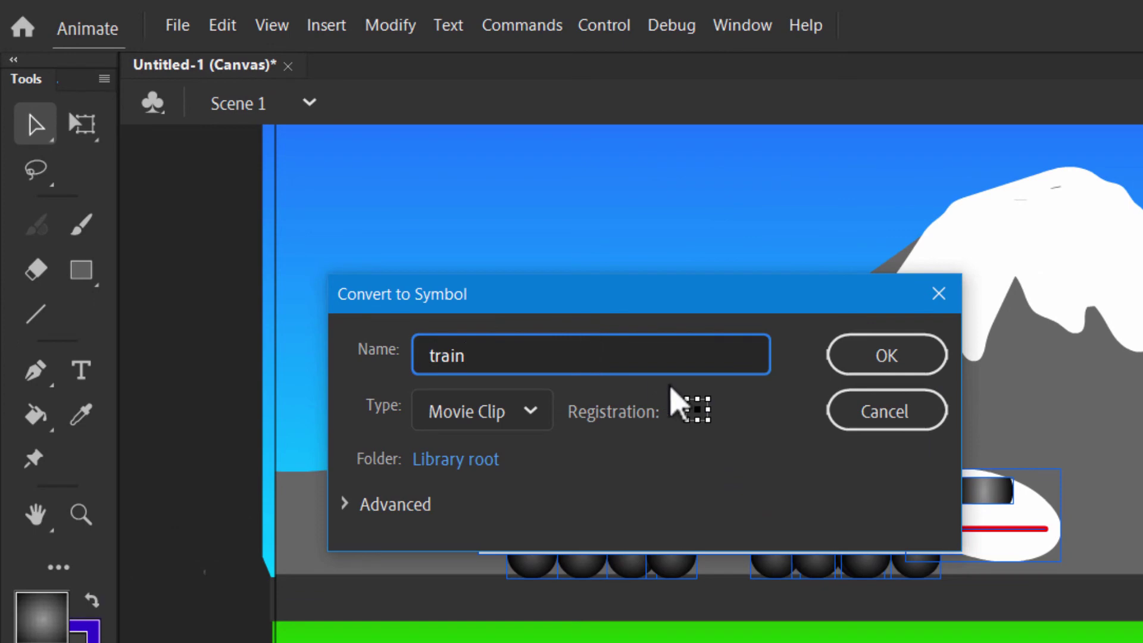
left_click(891, 365)
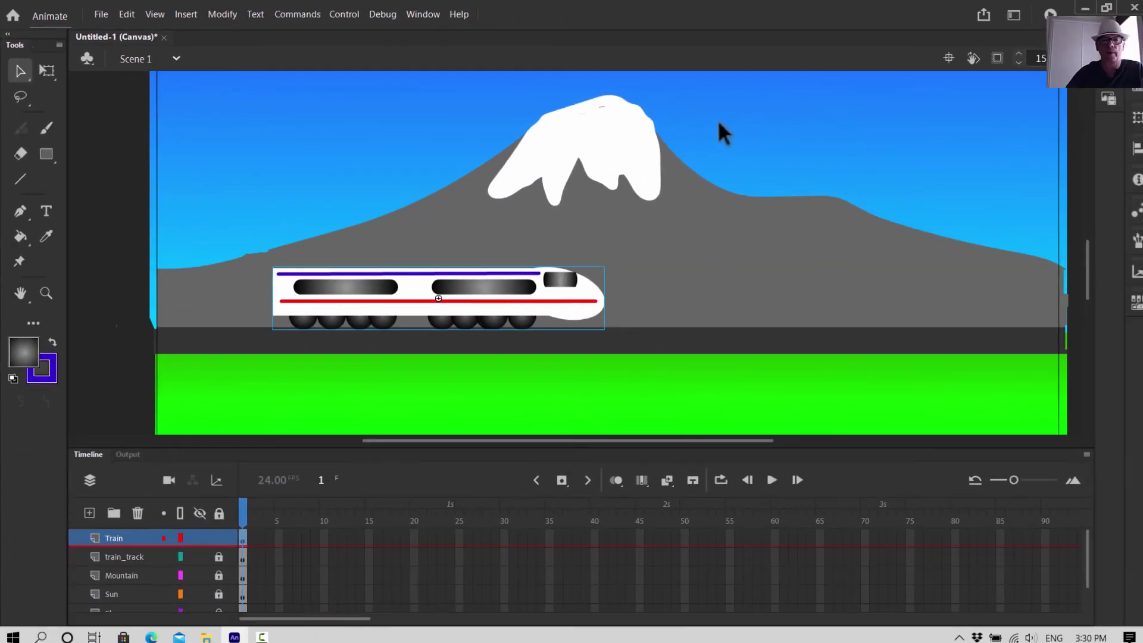
Move the train symbol forward along the track to below the mountain's right slope, then deselect it
left_click_drag(653, 390, 676, 389)
left_click_drag(497, 291, 754, 299)
left_click(861, 250)
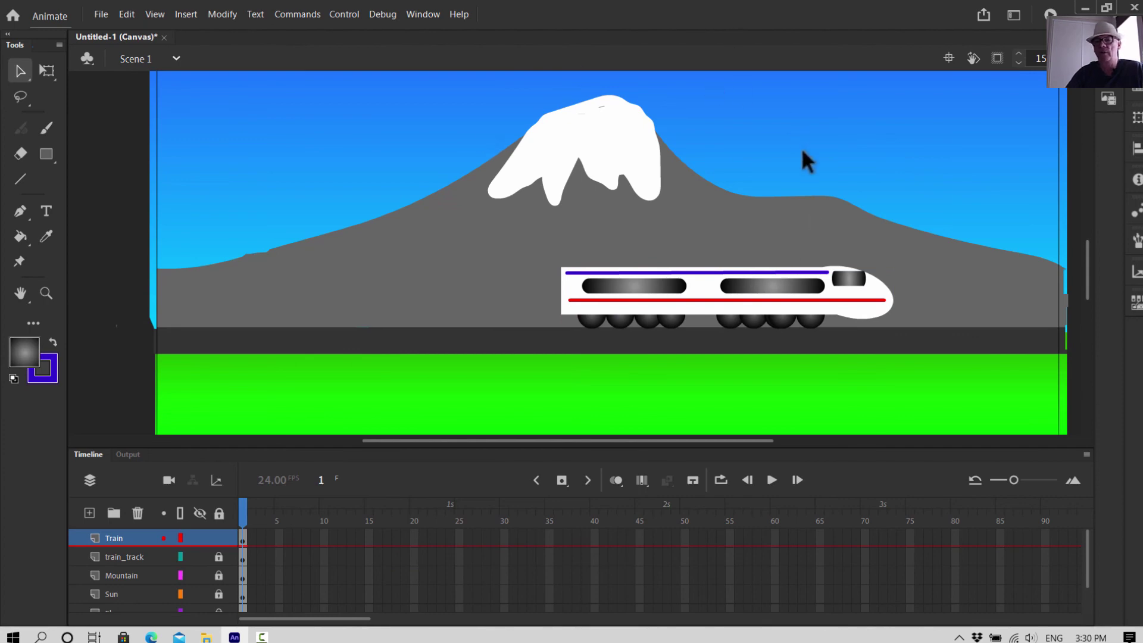
Show the whole frame and set the Classic Brush to a light gray fill, round brush type and size 22
left_click(1058, 59)
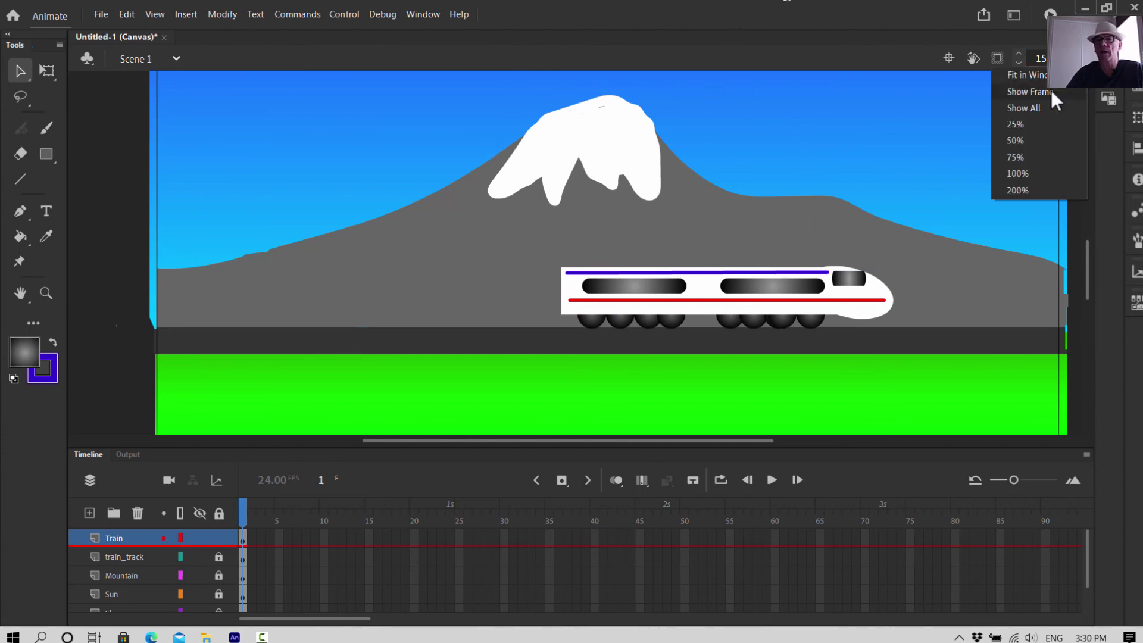
left_click(1036, 92)
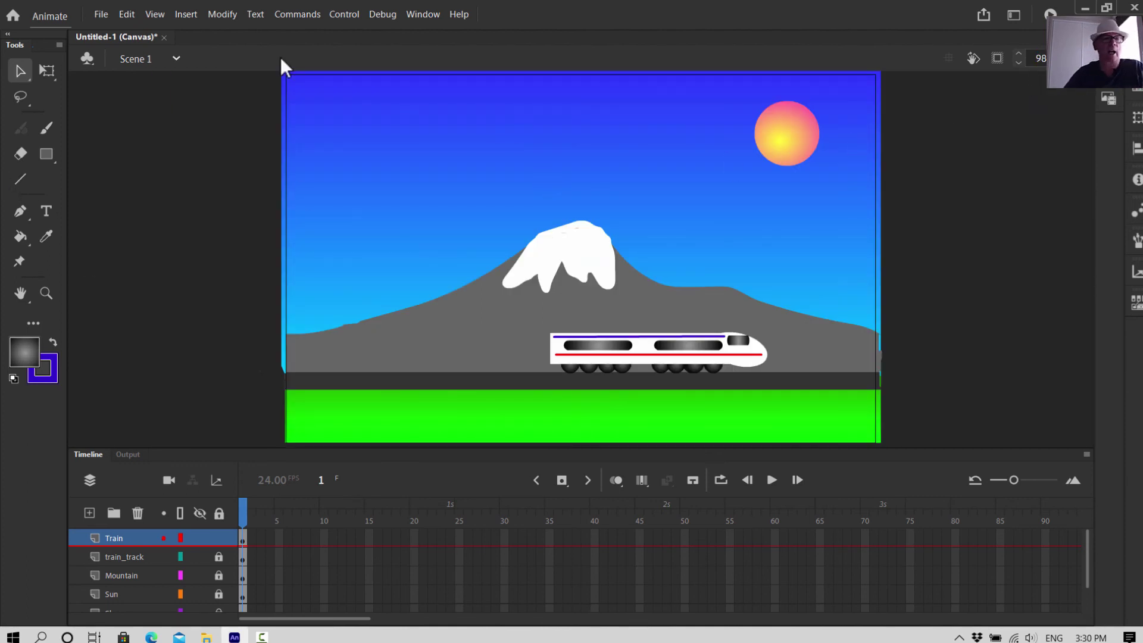
left_click(45, 135)
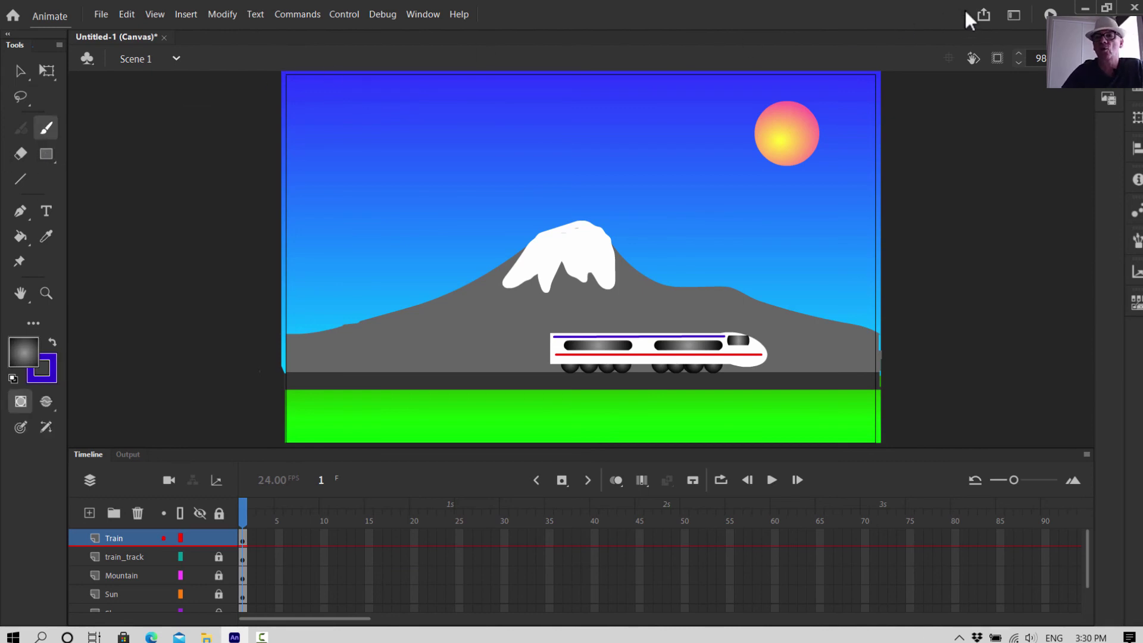
left_click(421, 14)
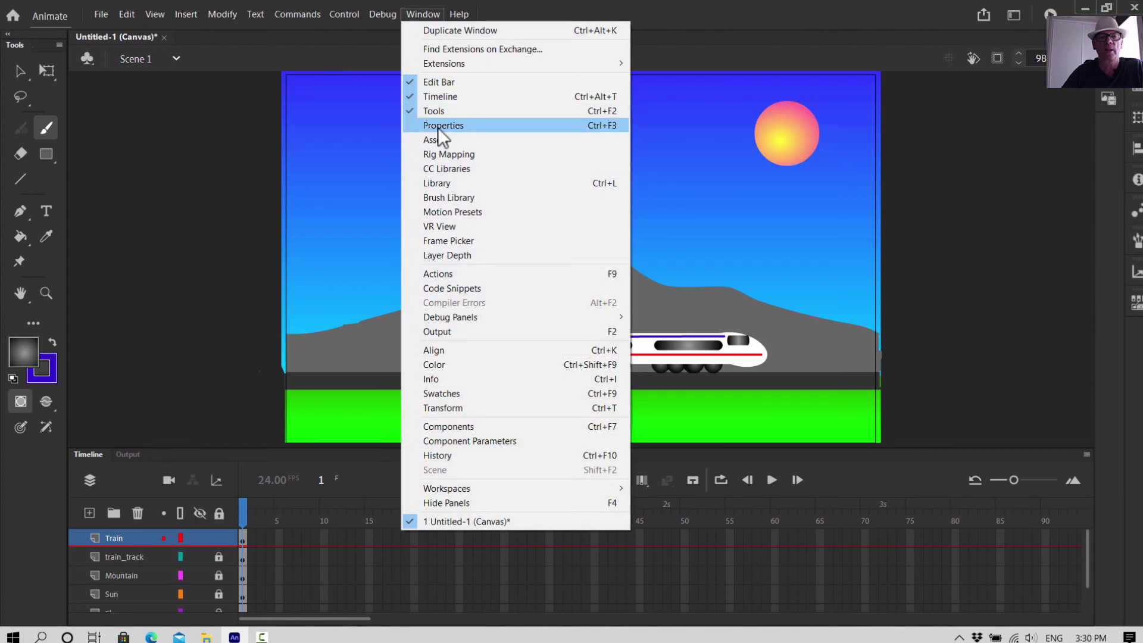
left_click(450, 126)
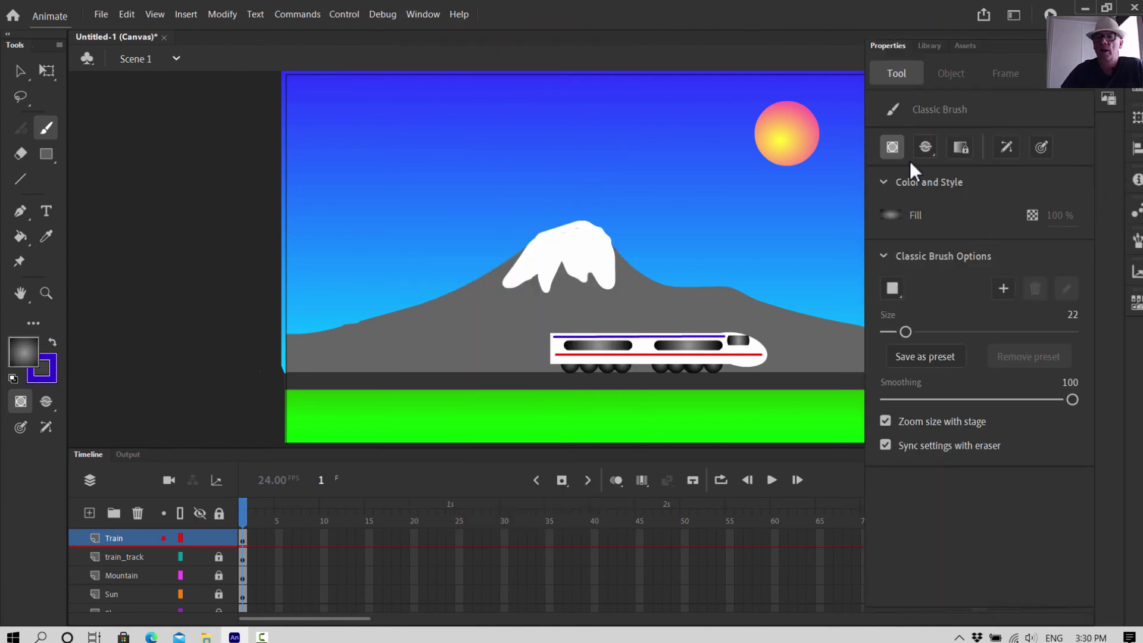
left_click(891, 215)
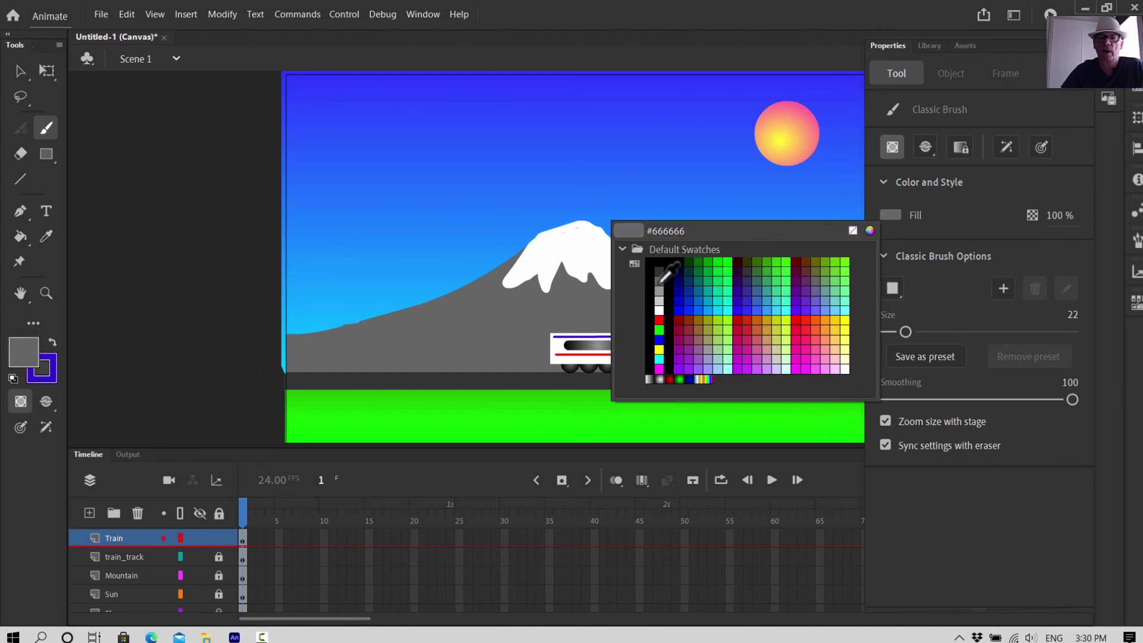
left_click(658, 299)
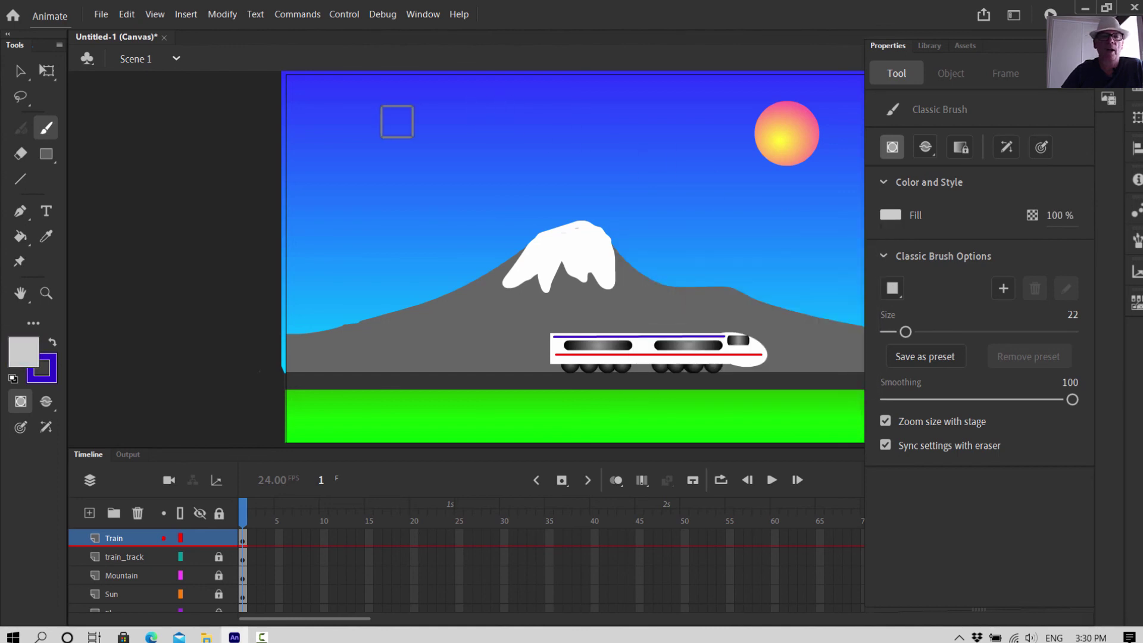
left_click(891, 288)
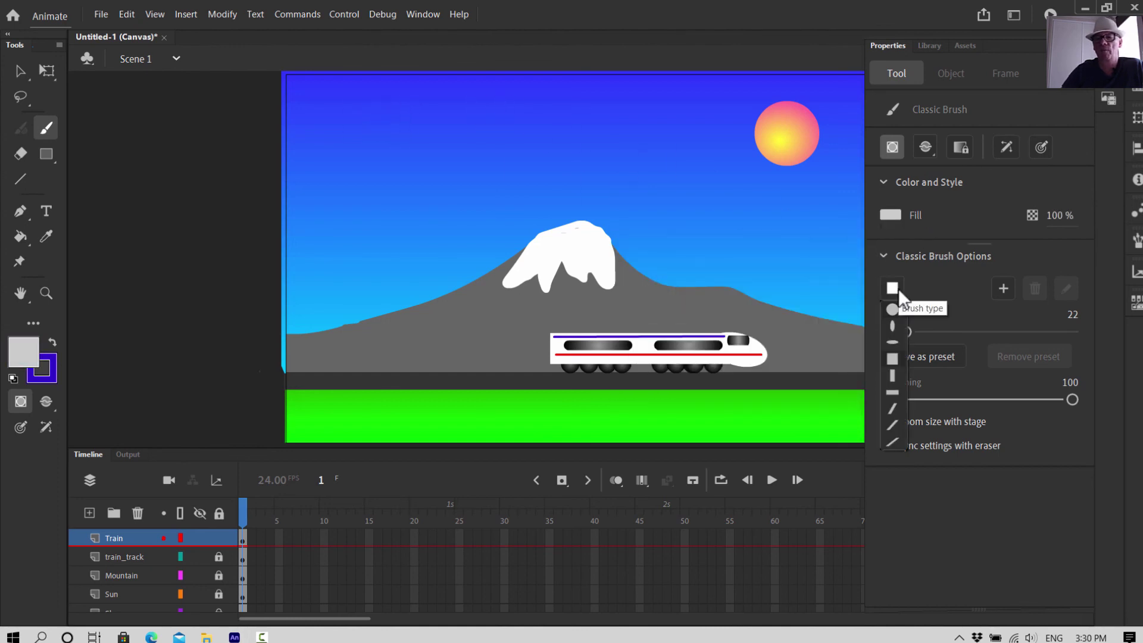
left_click(892, 310)
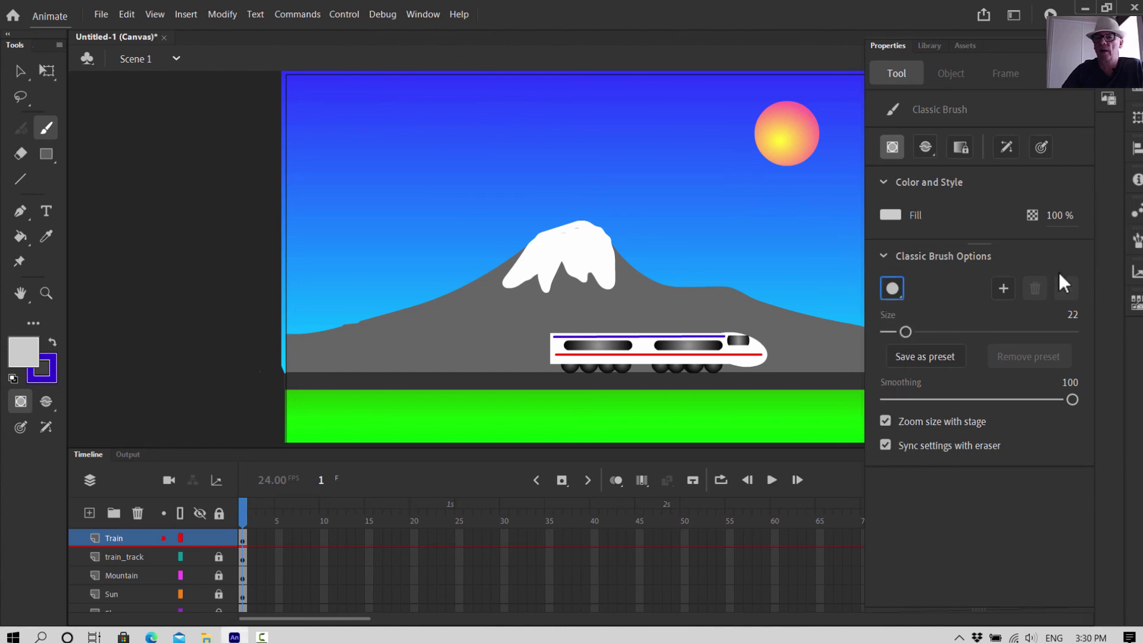
left_click_drag(909, 336, 903, 331)
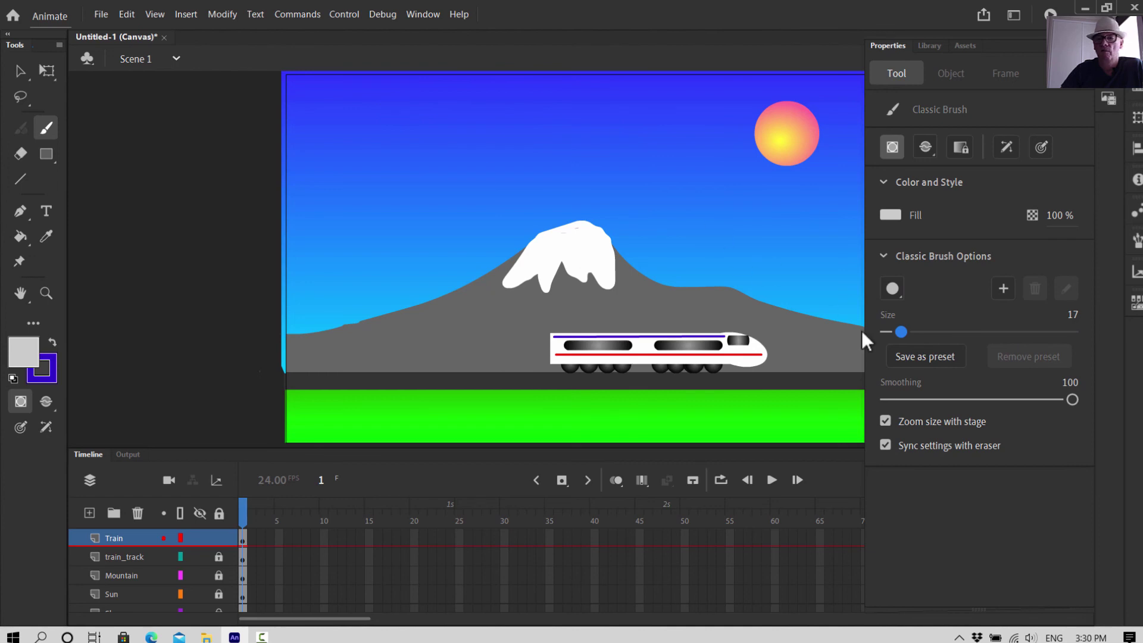
left_click_drag(907, 337, 905, 332)
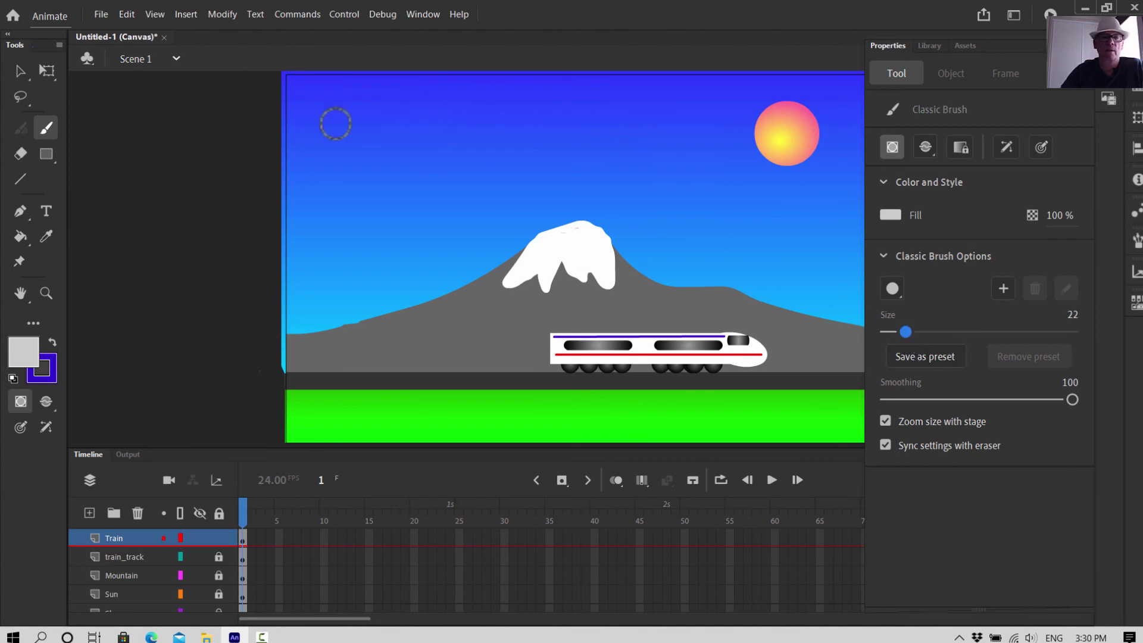
Paint three light gray zigzag clouds across the upper sky, the last one overlapping the top of the sun
mouse_move(324, 99)
left_mouse_down()
mouse_move(420, 104)
mouse_move(384, 111)
mouse_move(386, 123)
mouse_move(480, 113)
mouse_move(451, 103)
left_mouse_up()
mouse_move(547, 108)
left_mouse_down()
mouse_move(677, 98)
mouse_move(607, 127)
mouse_move(666, 138)
mouse_move(546, 143)
left_mouse_up()
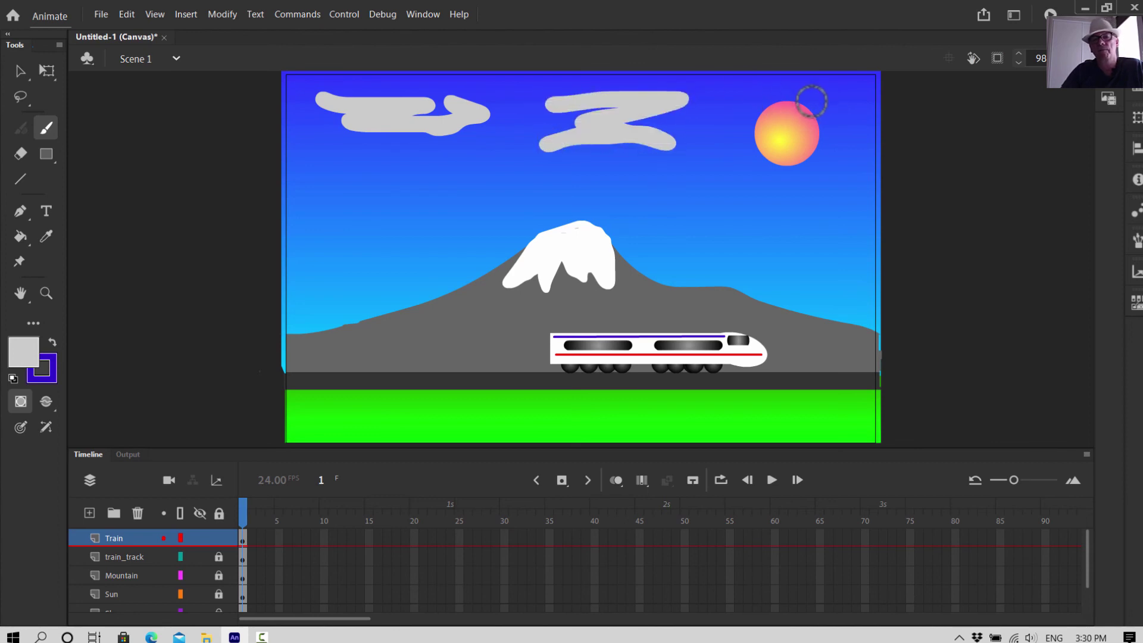
mouse_move(724, 102)
left_mouse_down()
mouse_move(871, 100)
mouse_move(712, 110)
left_mouse_up()
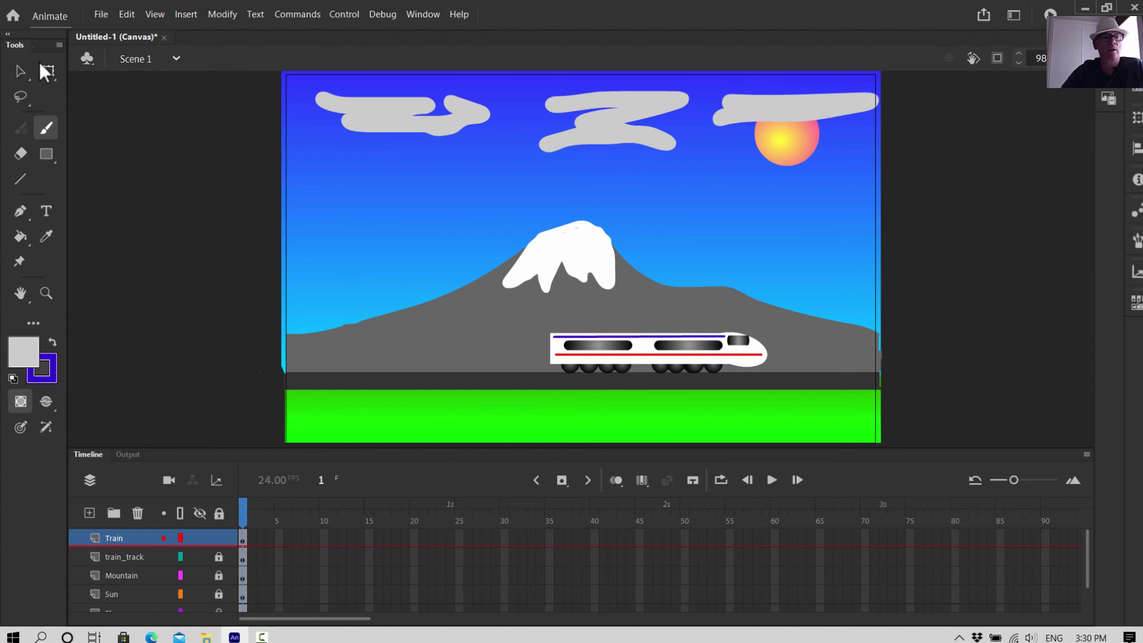
Select all three painted clouds and convert them into one movie clip symbol named Clouds
left_click(18, 67)
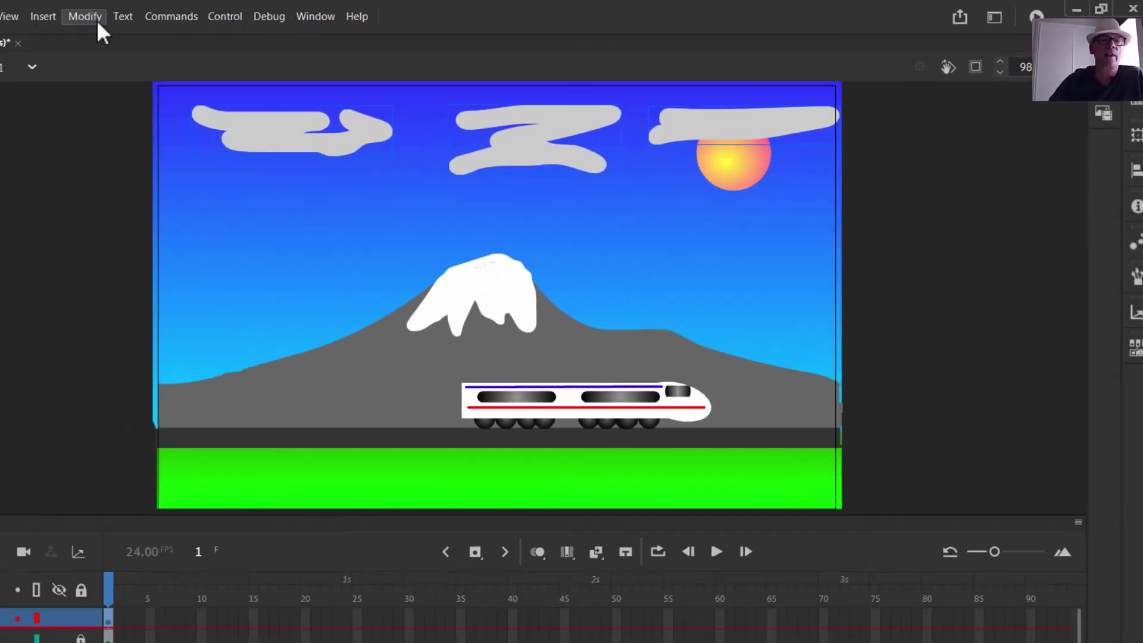
left_click(229, 15)
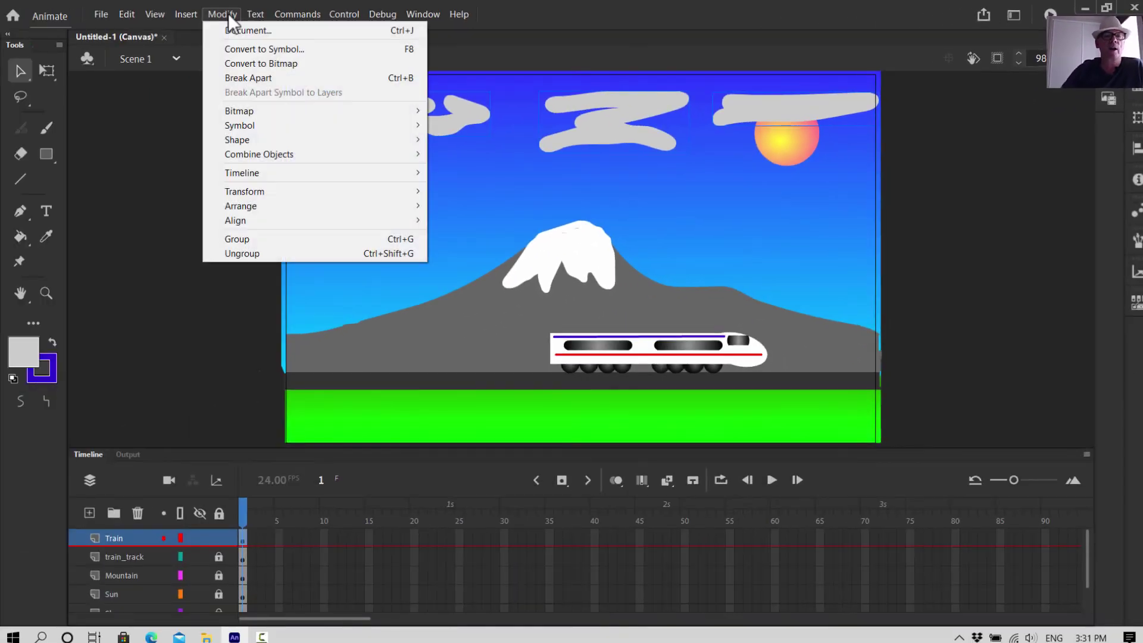
left_click(256, 49)
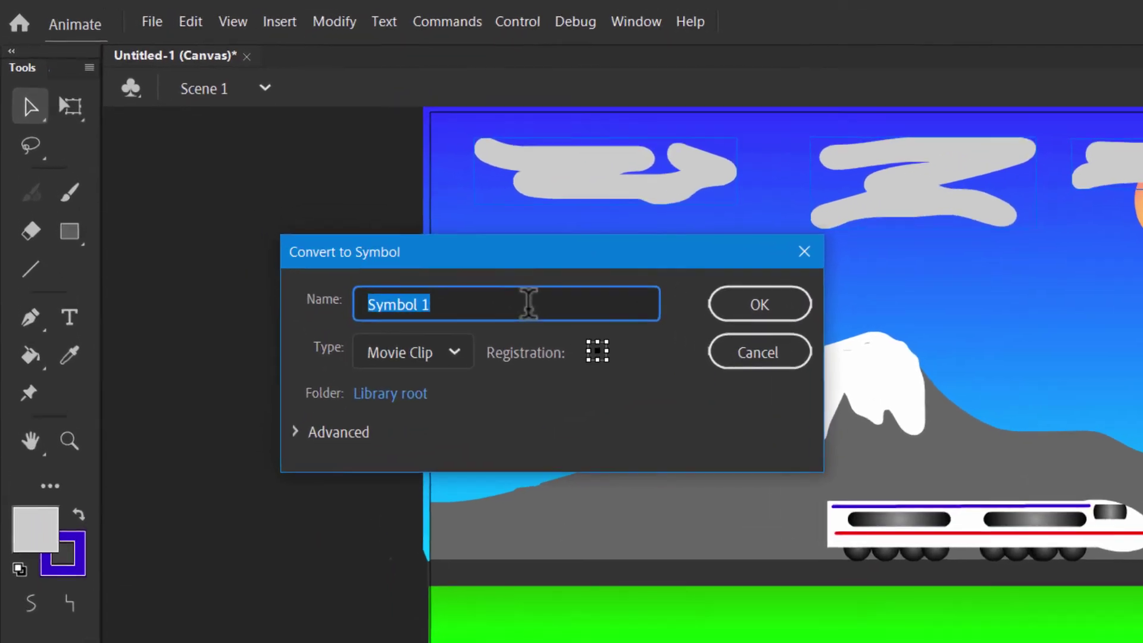
left_click(351, 201)
key("BackSpace")
key("BackSpace")
key("BackSpace")
key("BackSpace")
key("BackSpace")
key("BackSpace")
key("BackSpace")
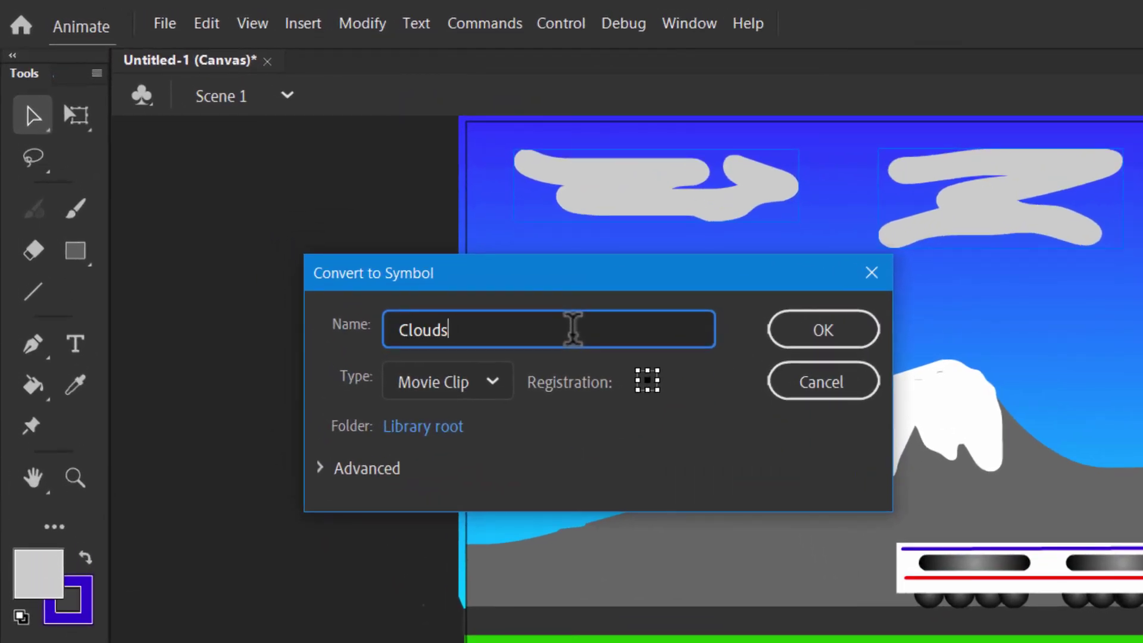
left_click(791, 342)
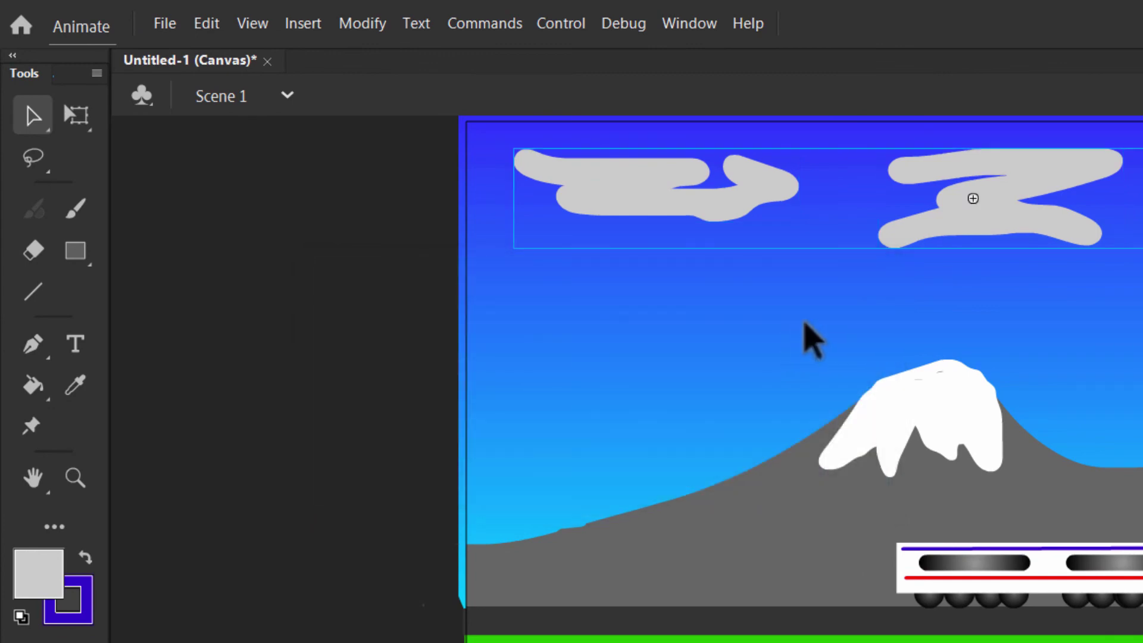
Add a Blur filter to the Clouds symbol, increase its blur amount to soften the clouds heavily, and deselect the symbol
left_click(683, 27)
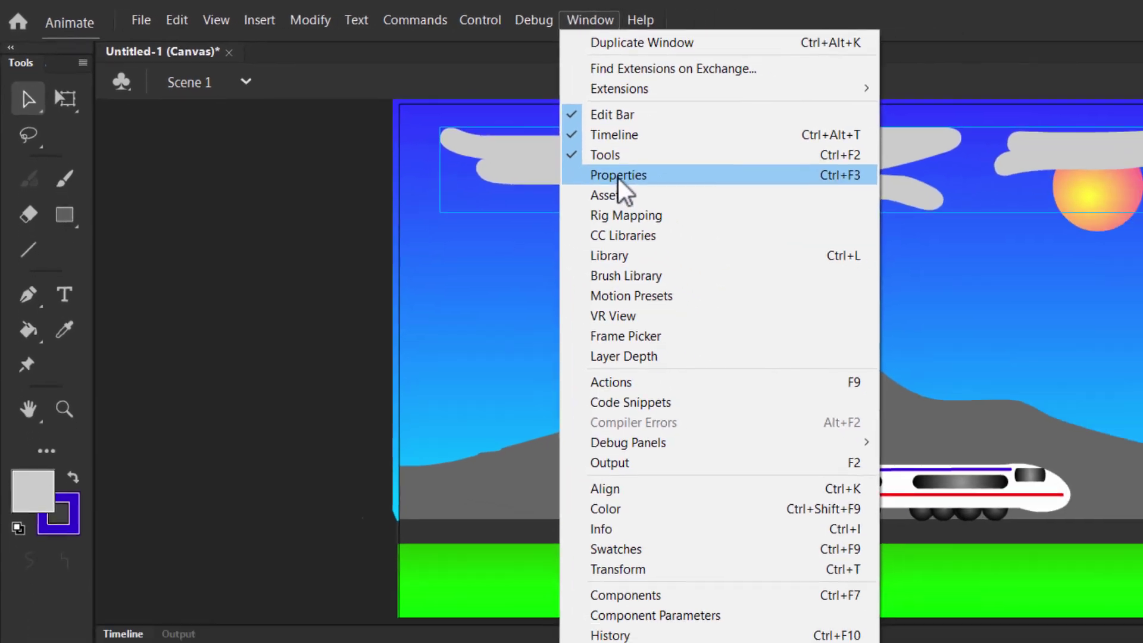
left_click(721, 205)
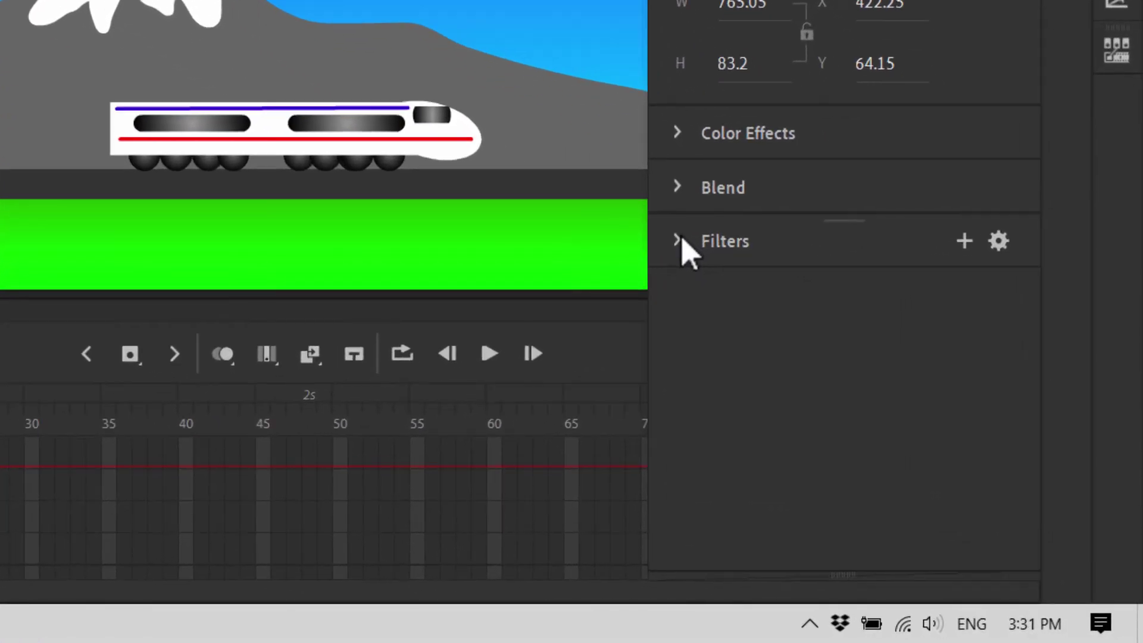
left_click(847, 389)
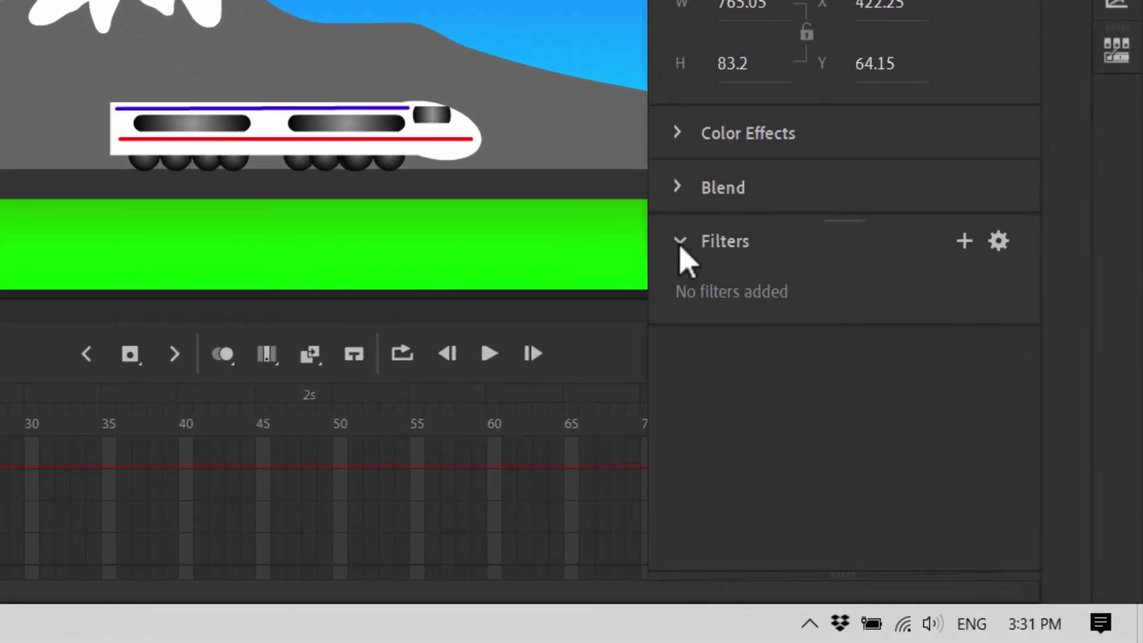
left_click(964, 241)
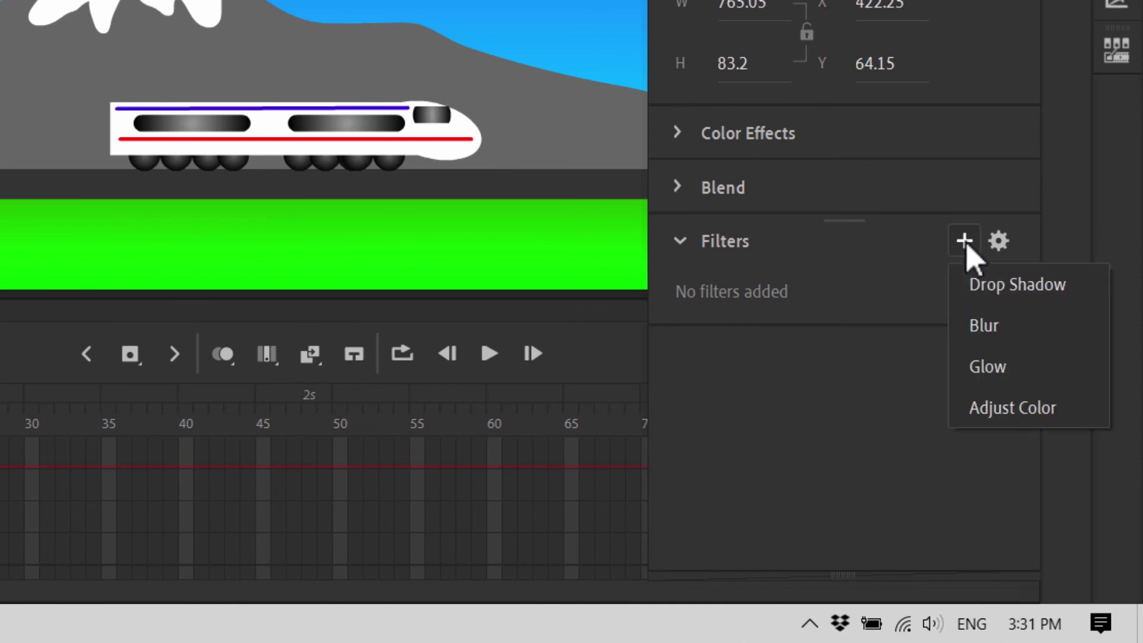
left_click(983, 328)
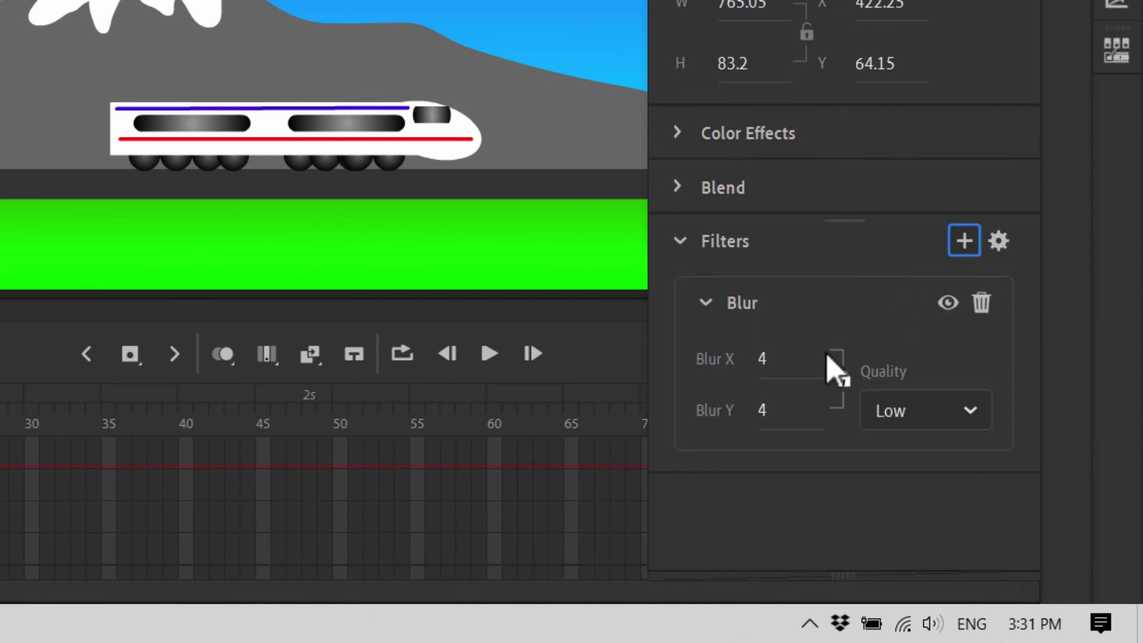
left_click(766, 361)
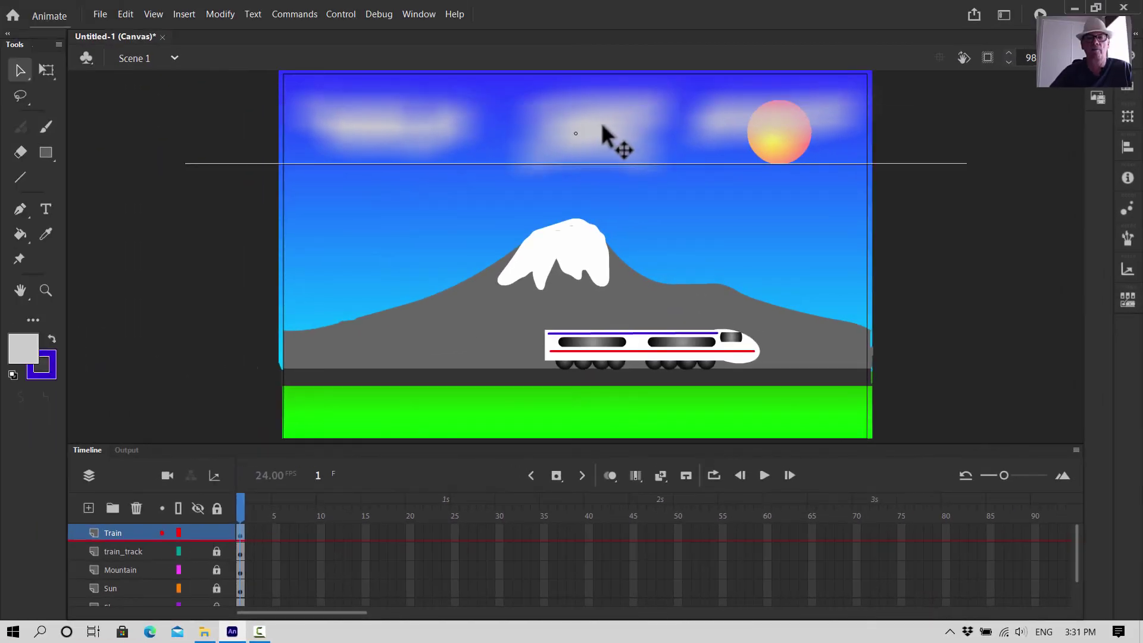
left_click(930, 190)
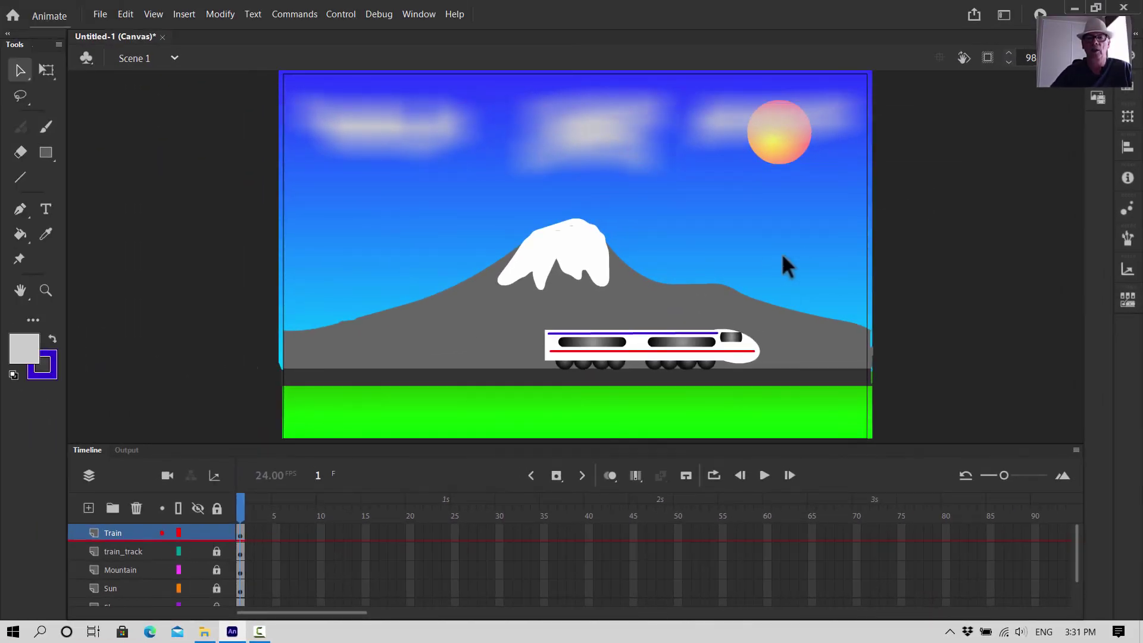